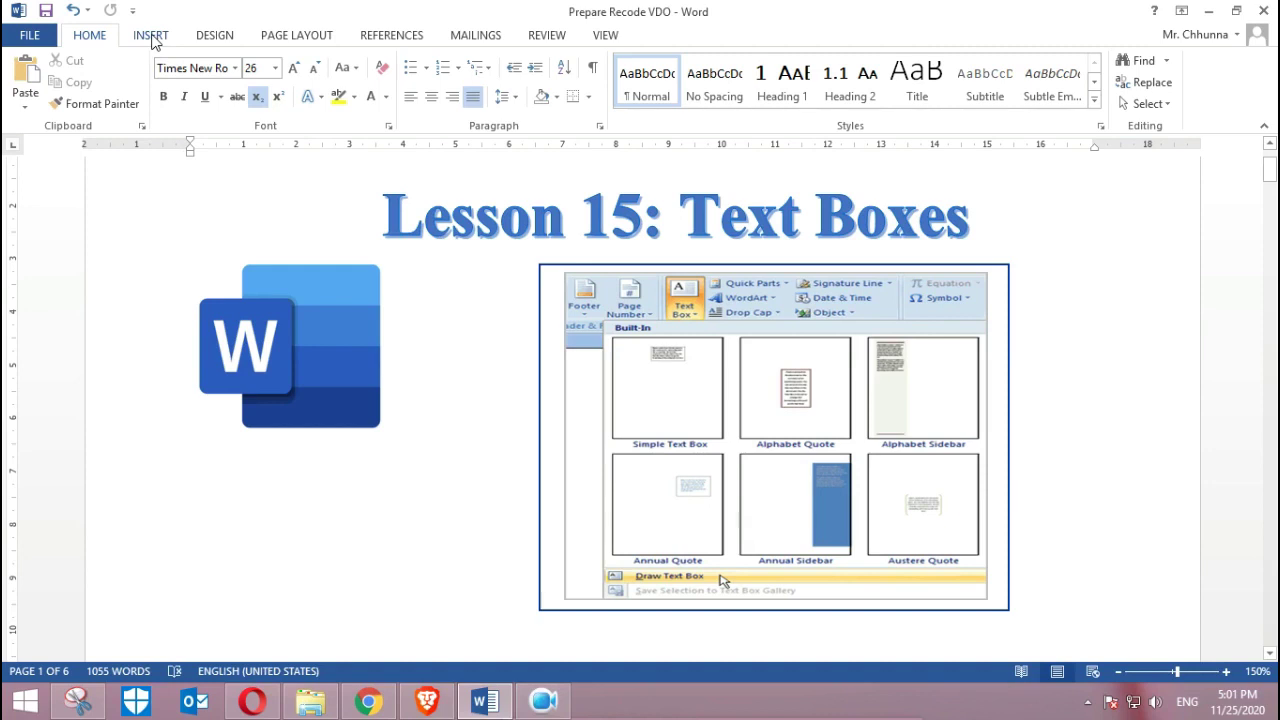
- Switch to the INSERT ribbon and scroll to the page with the dahlia and portrait photos
left_click(151, 36)
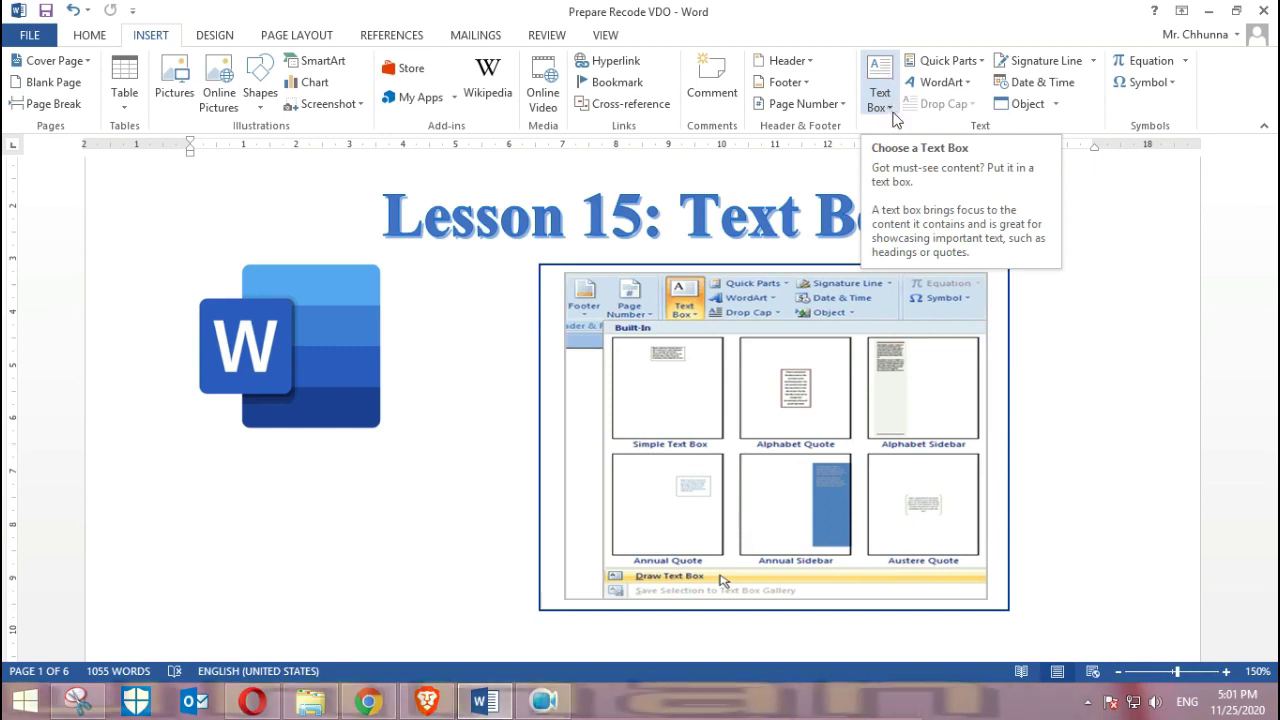
scroll(1083, 424, "down", 10)
scroll(1083, 424, "down", 3)
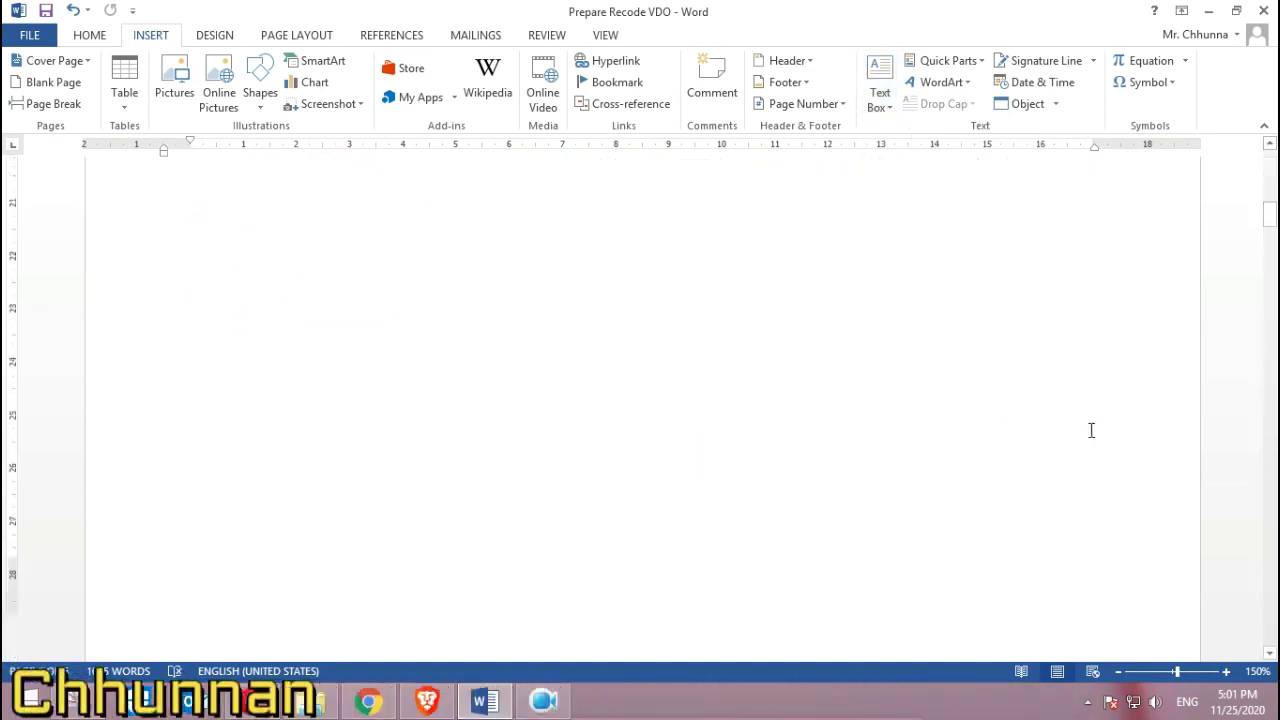
scroll(1086, 430, "down", 5)
scroll(1088, 432, "down", 4)
scroll(1090, 436, "up", 5)
scroll(1096, 443, "down", 3)
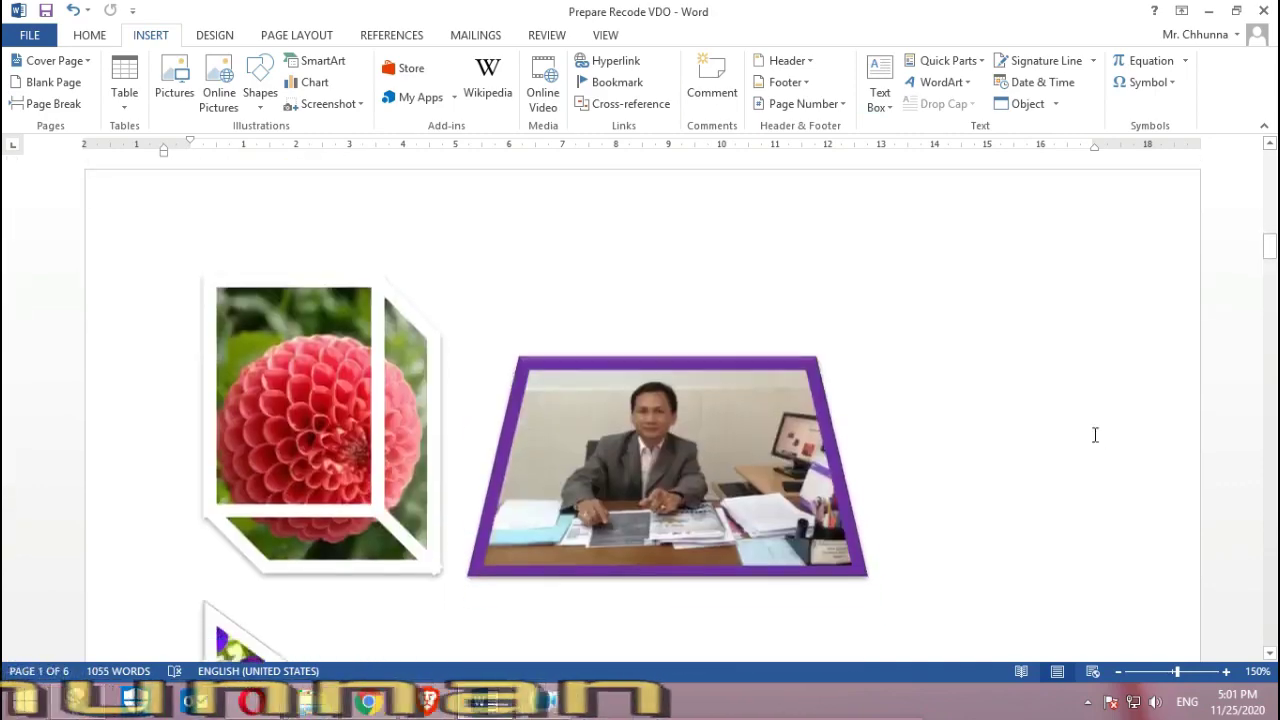
scroll(1094, 434, "up", 3)
scroll(1094, 434, "up", 5)
scroll(1098, 432, "down", 7)
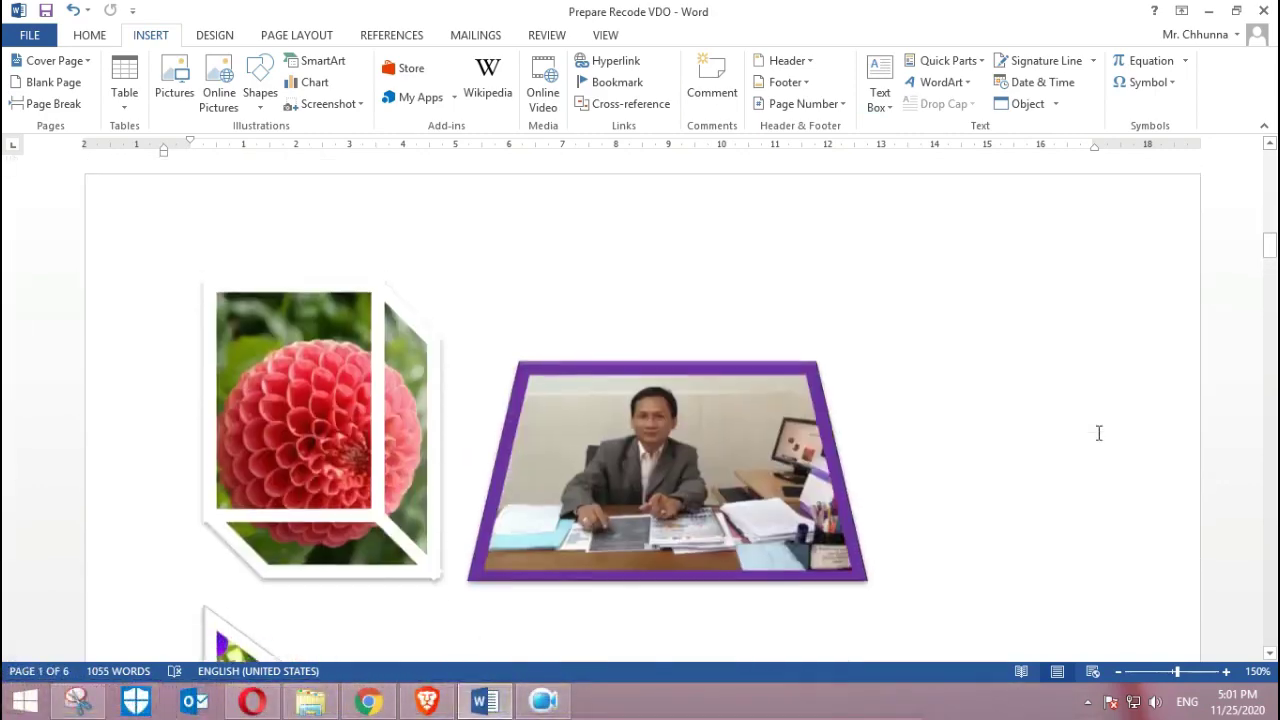
scroll(1097, 434, "up", 2)
- Insert a Simple Text Box and drag it lower on the lesson page
left_click(885, 100)
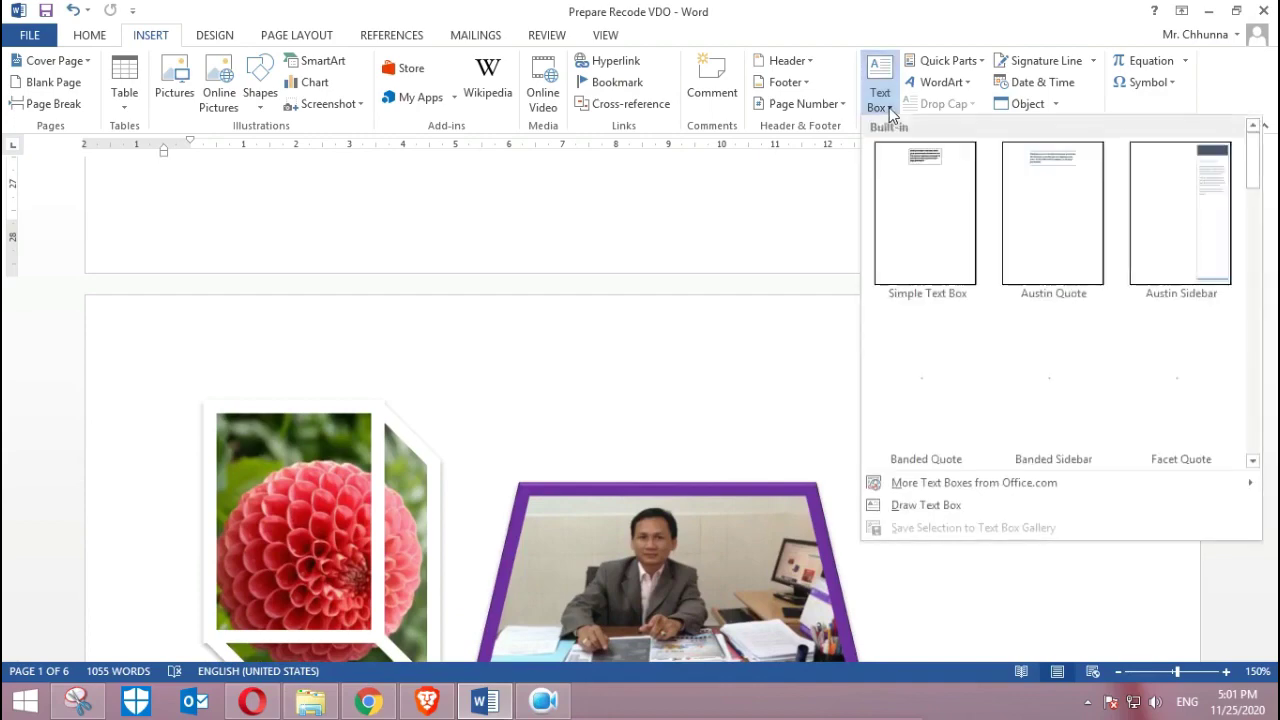
left_click(933, 182)
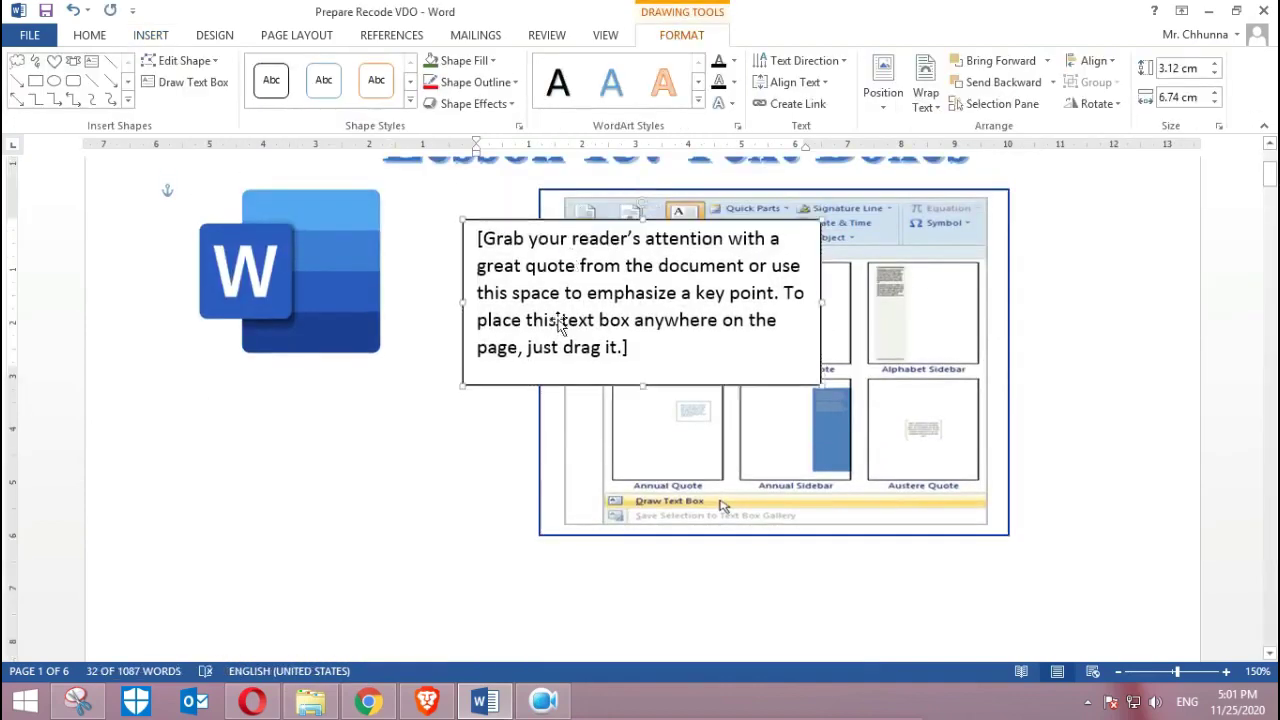
left_click_drag(581, 212, 470, 532)
scroll(585, 447, "down", 3)
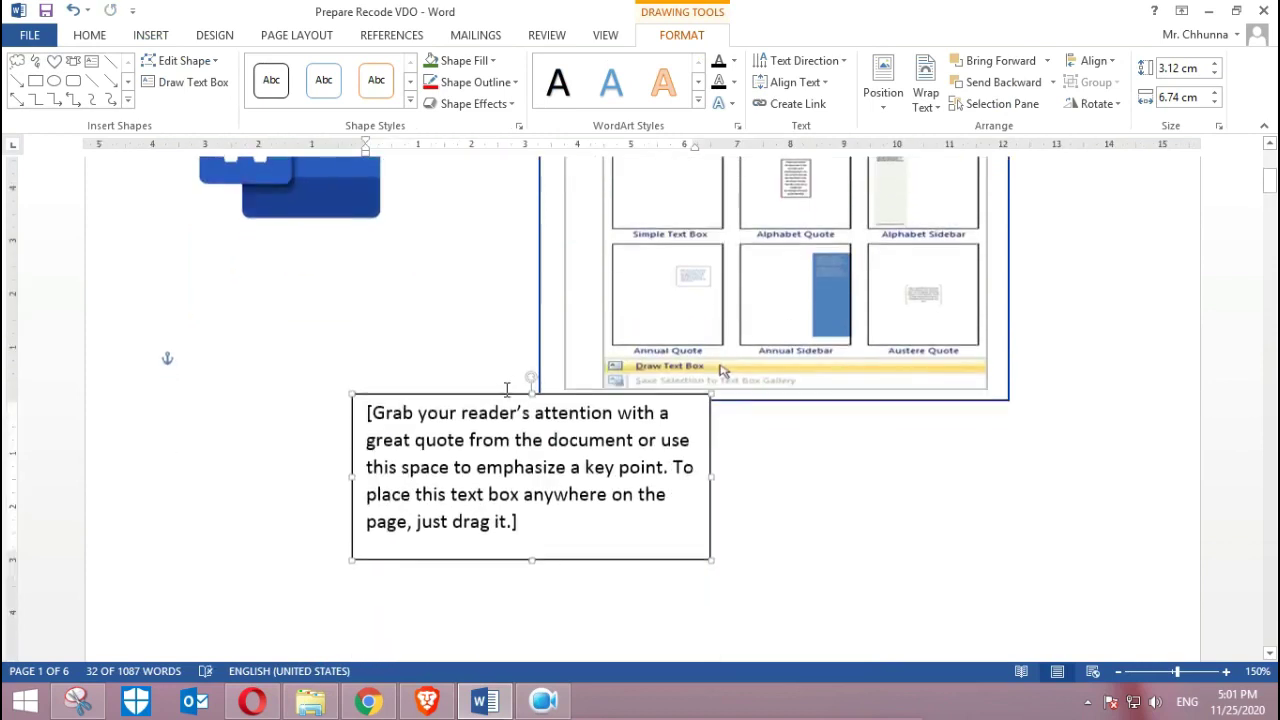
left_click_drag(512, 388, 580, 560)
- Drag the quote text box further down and bring up its shortcut menu
scroll(758, 445, "down", 10)
scroll(758, 445, "up", 10)
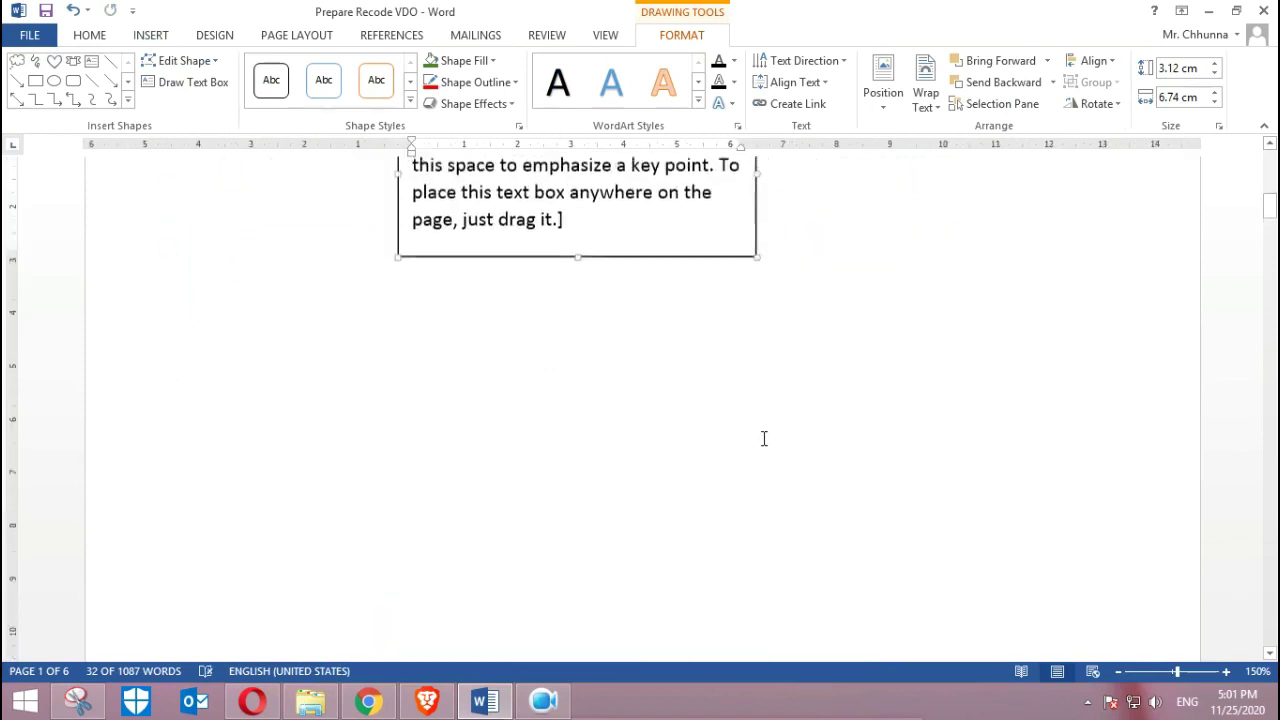
scroll(600, 235, "up", 2)
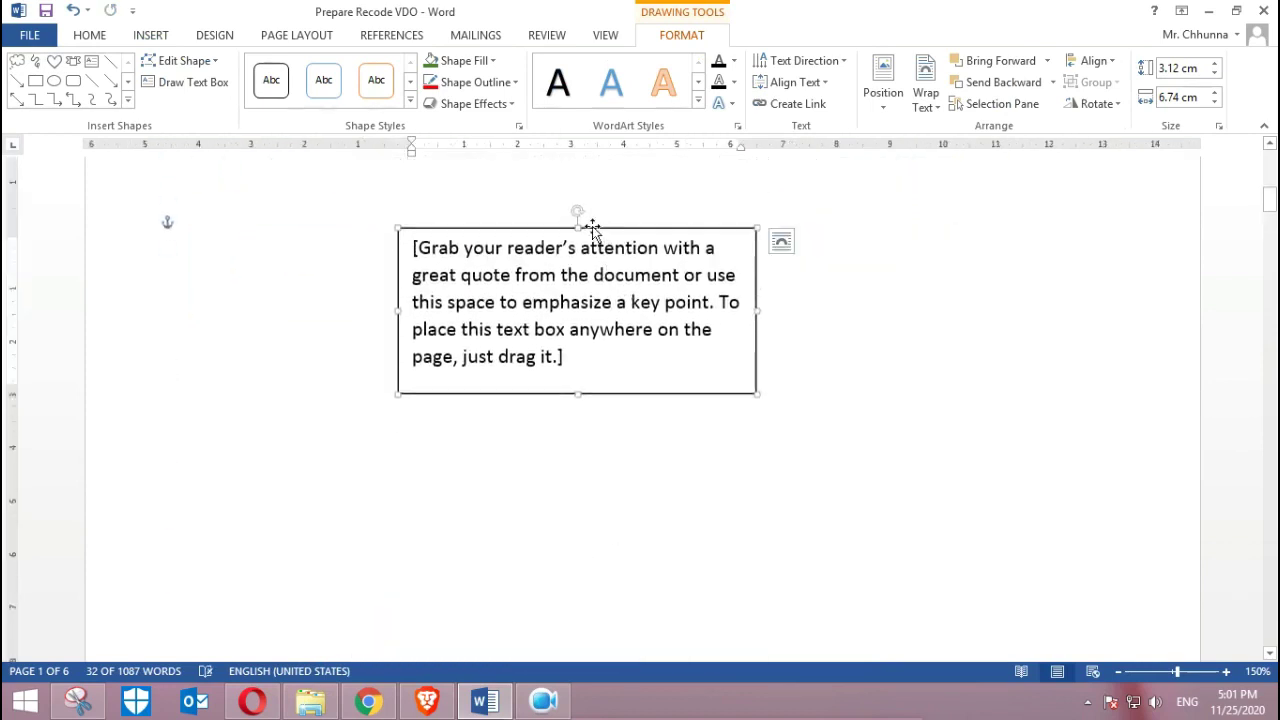
left_click_drag(592, 228, 607, 506)
scroll(734, 463, "down", 5)
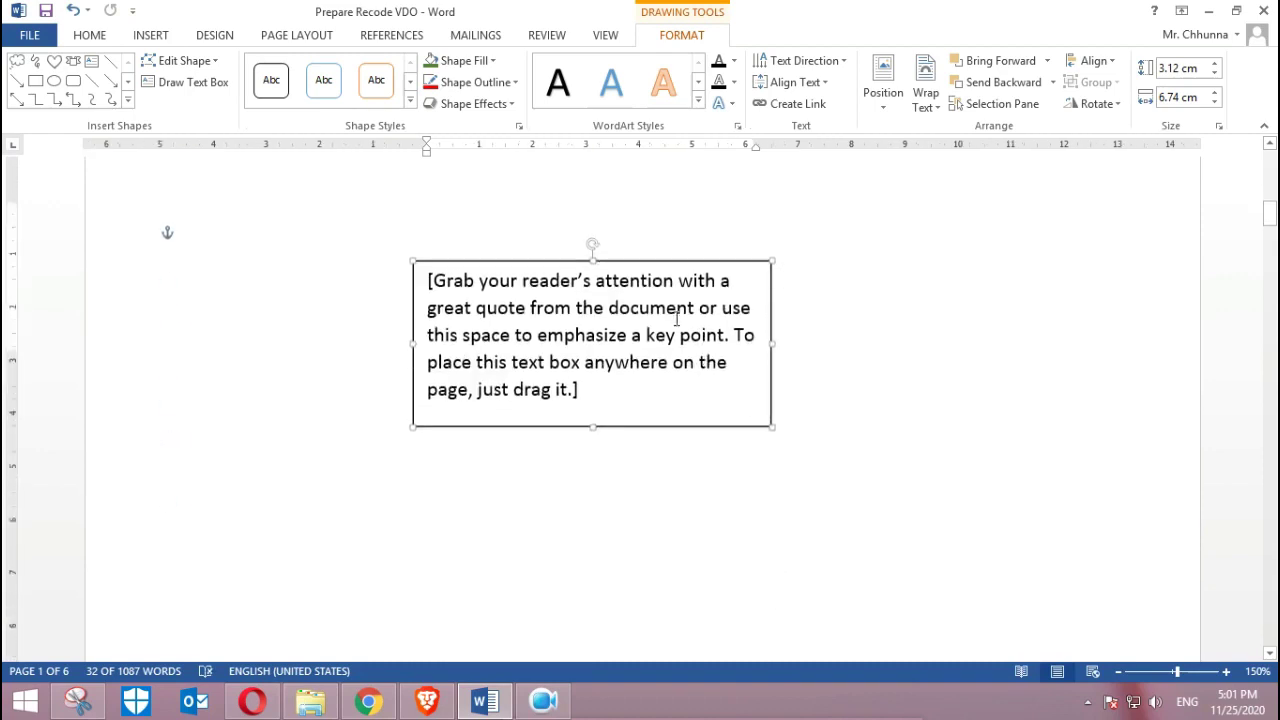
scroll(677, 318, "down", 1)
right_click(607, 192)
- Cut the quote text box and paste it onto the photo page
left_click(651, 206)
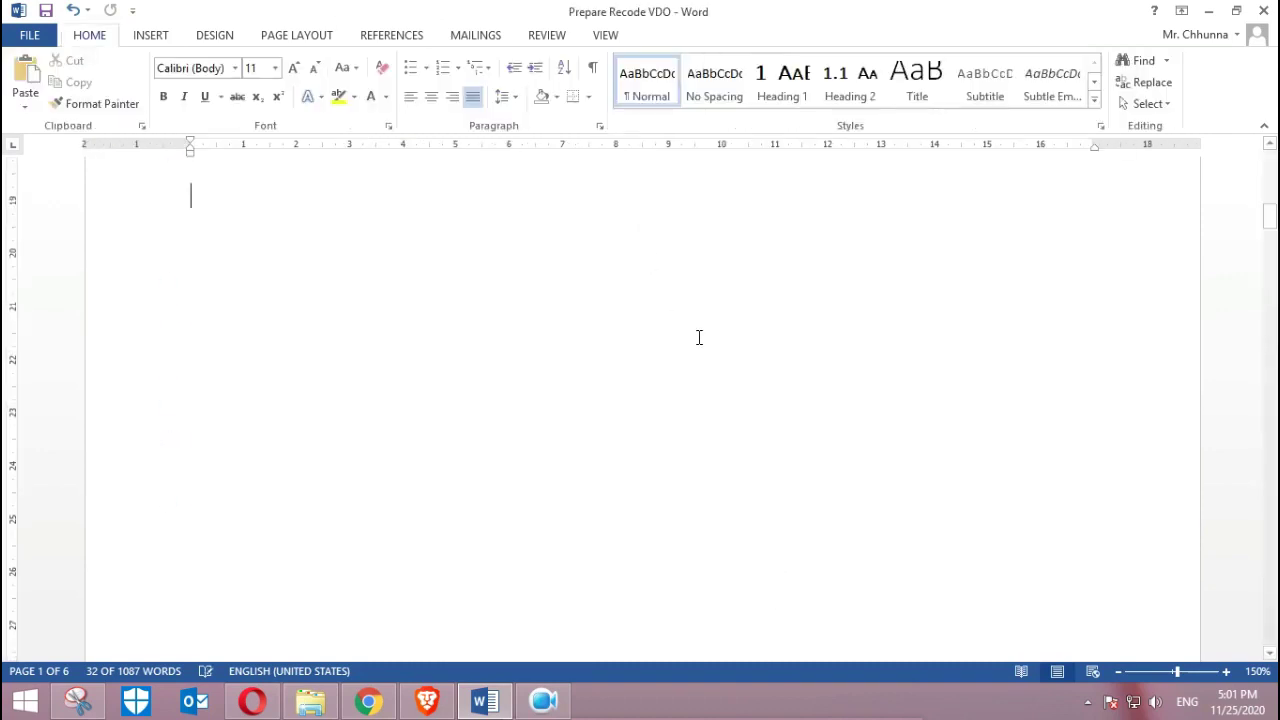
scroll(697, 337, "down", 15)
right_click(923, 470)
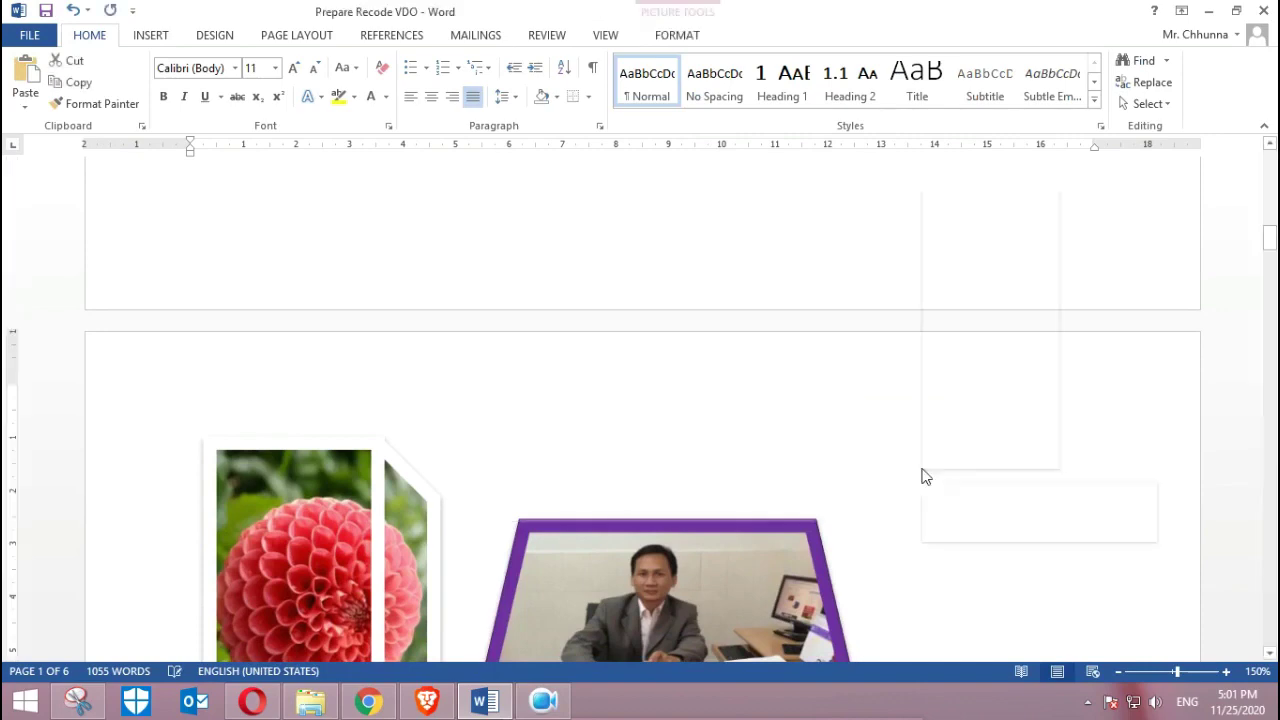
left_click(959, 270)
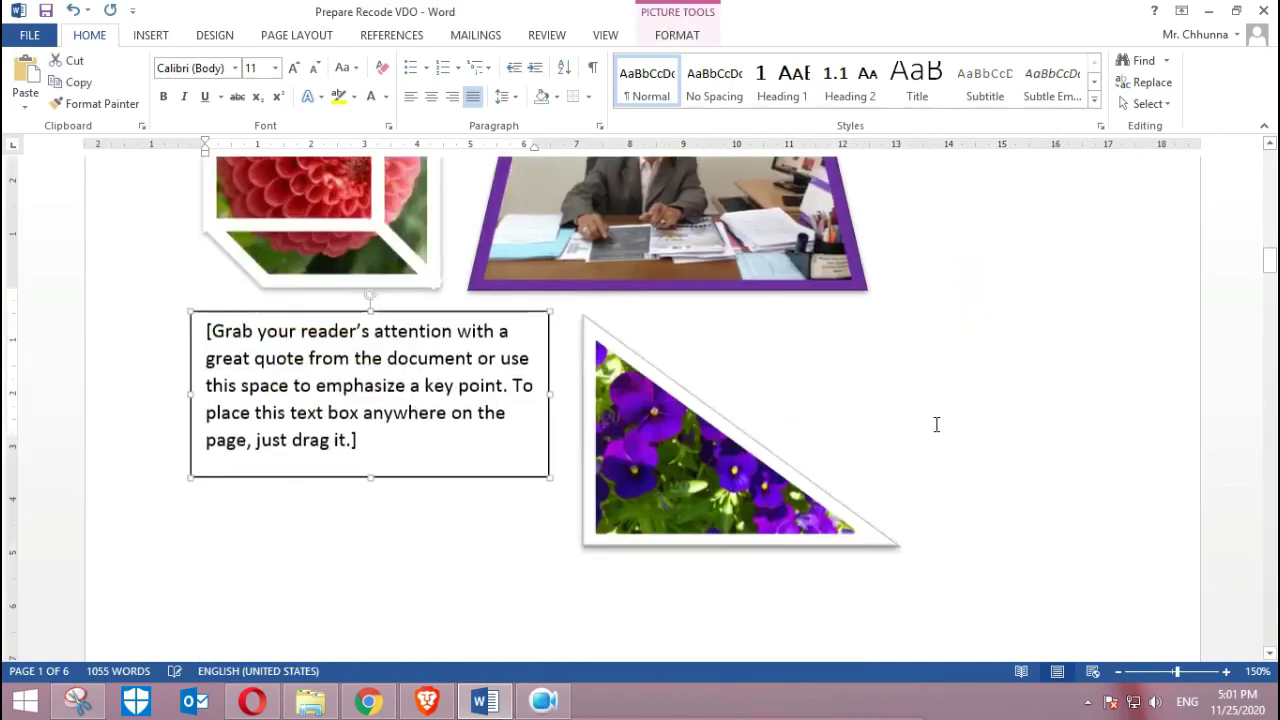
- Move the pasted box up and right, undo the move, then cut it off the photo page
triple_click(460, 373)
left_click_drag(443, 347, 686, 313)
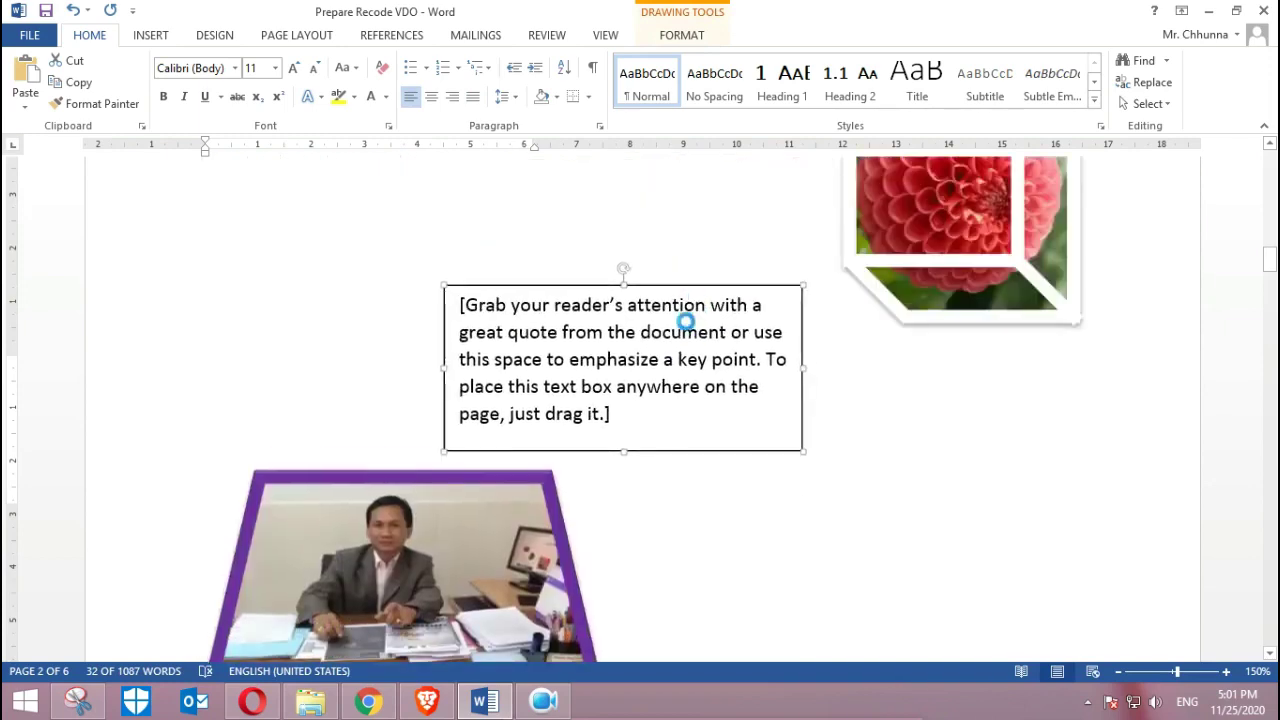
key("ctrl+z")
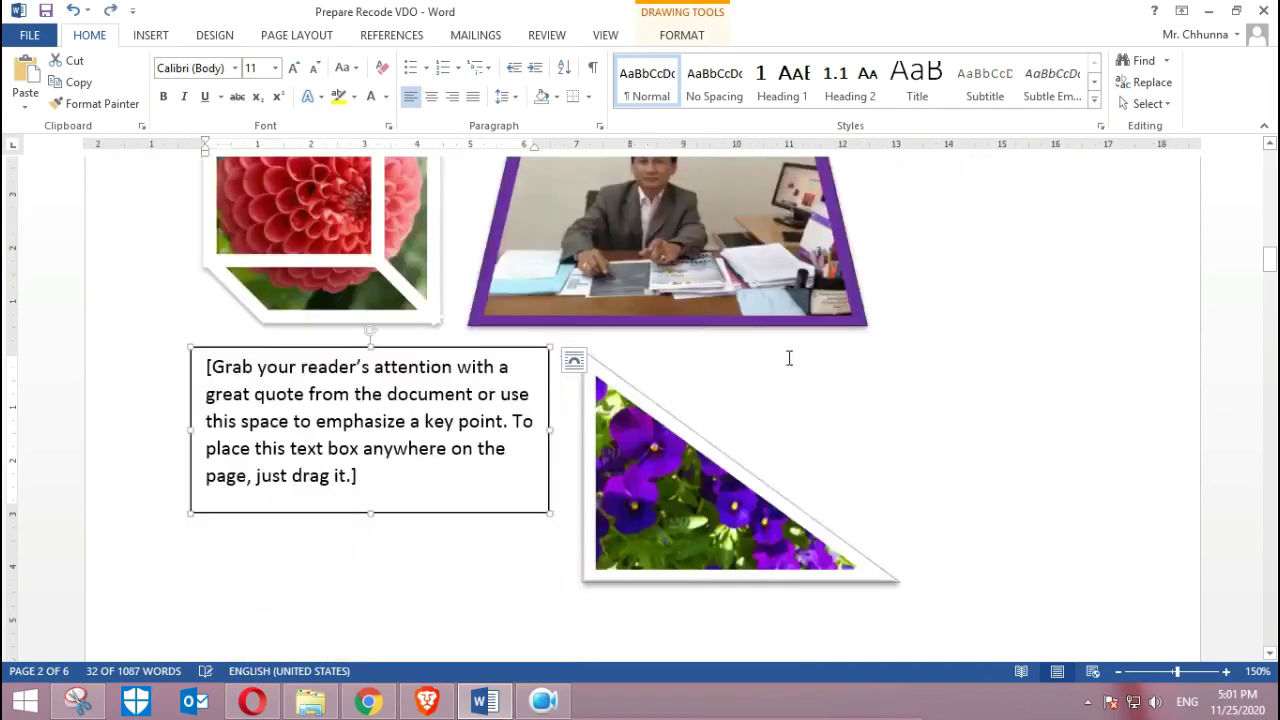
scroll(793, 360, "up", 3)
right_click(367, 480)
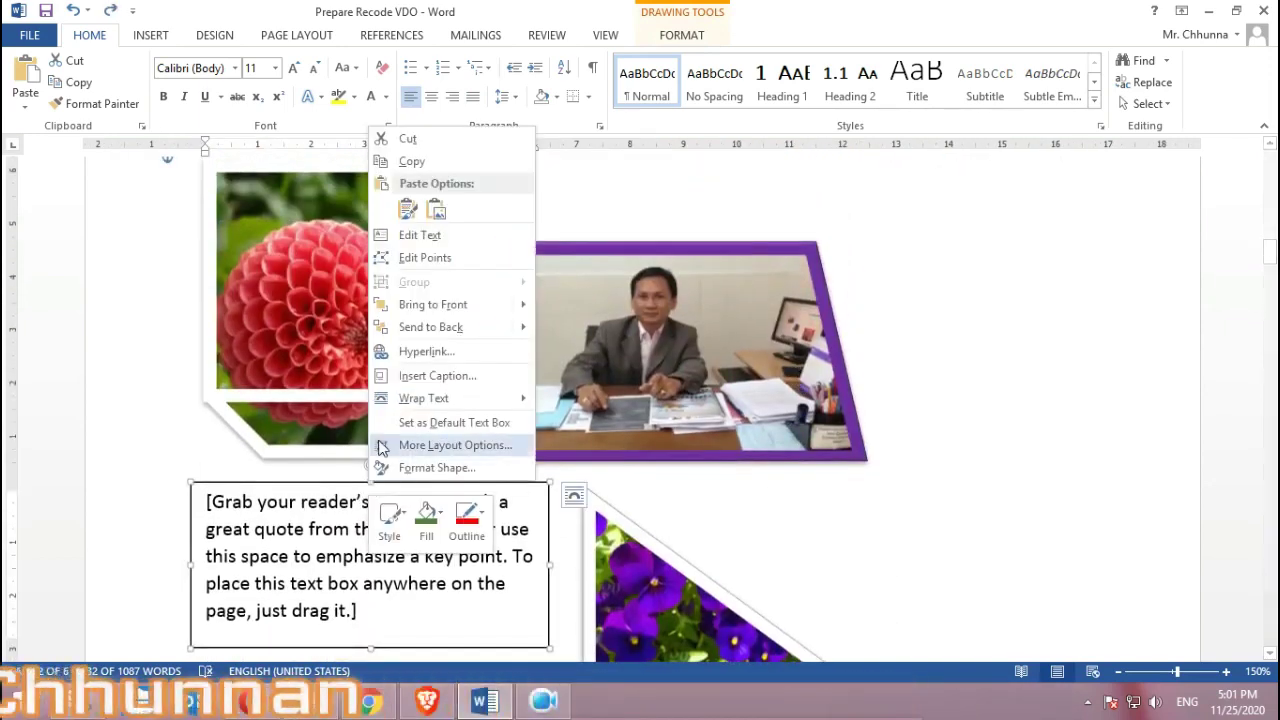
left_click(400, 138)
scroll(901, 353, "down", 1)
scroll(901, 353, "down", 1)
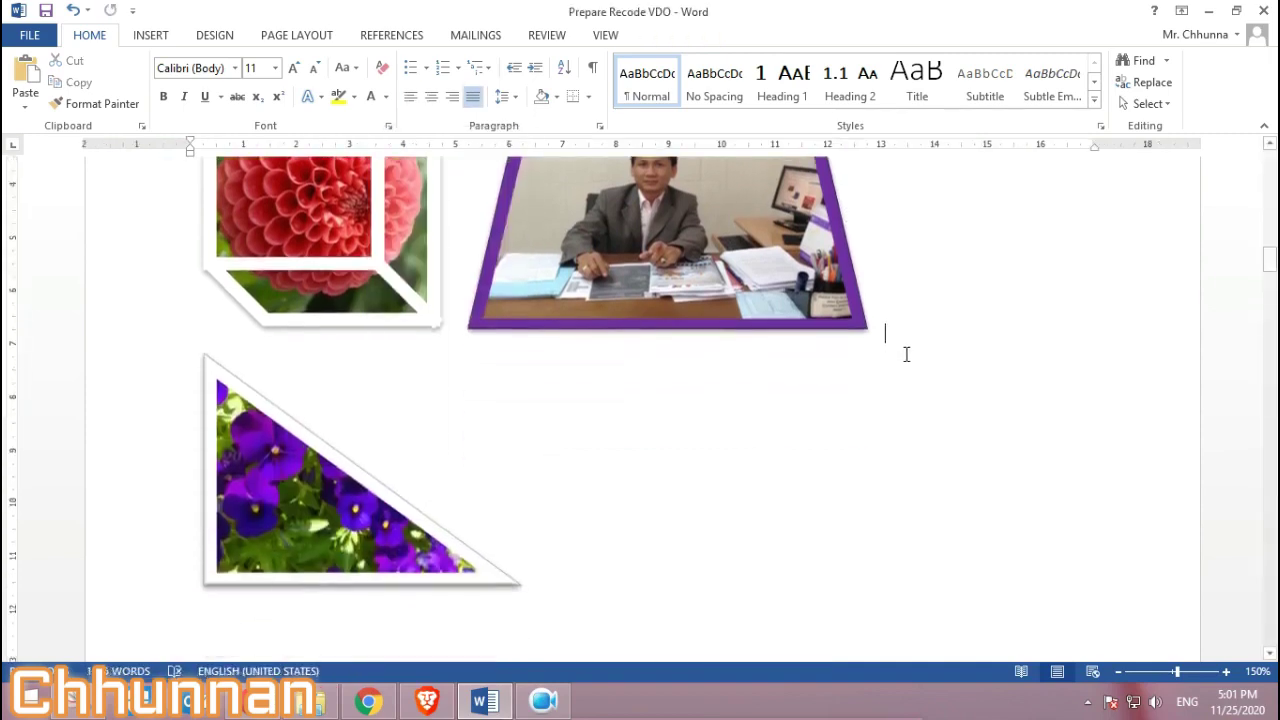
left_click(155, 35)
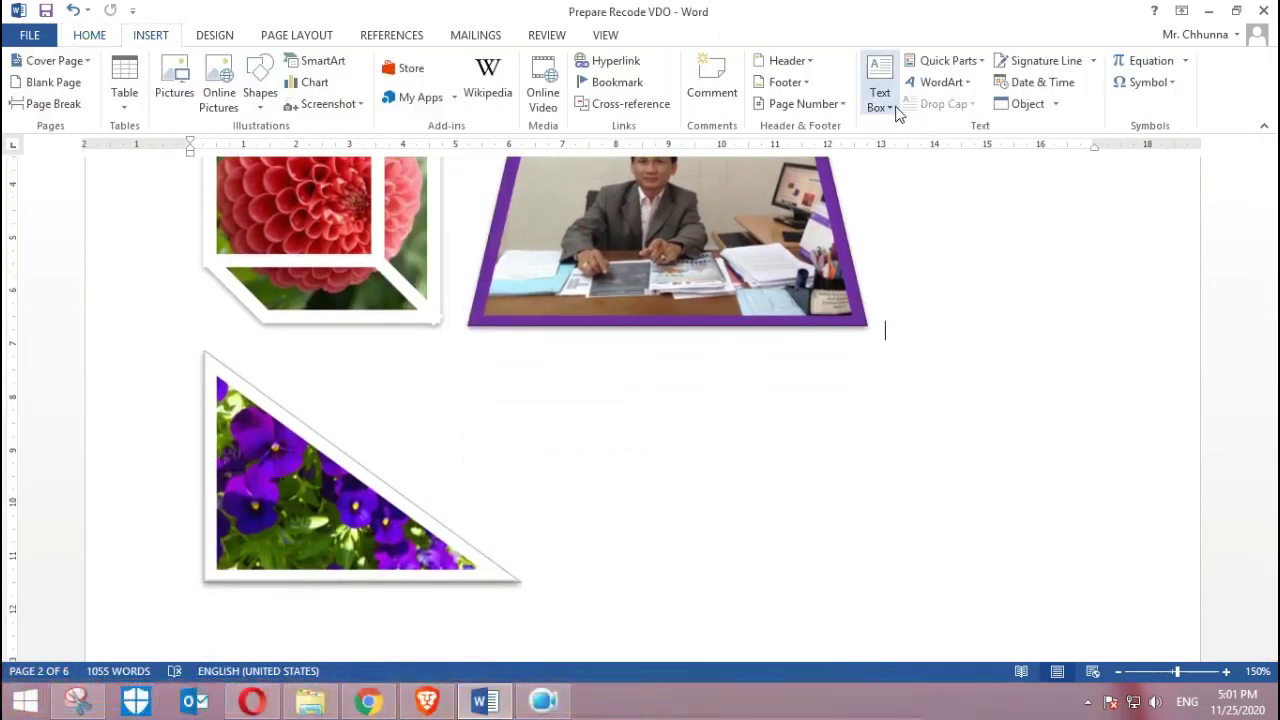
- Insert a new Simple Text Box and place it to the right of the dahlia photo
left_click(886, 95)
left_click(926, 165)
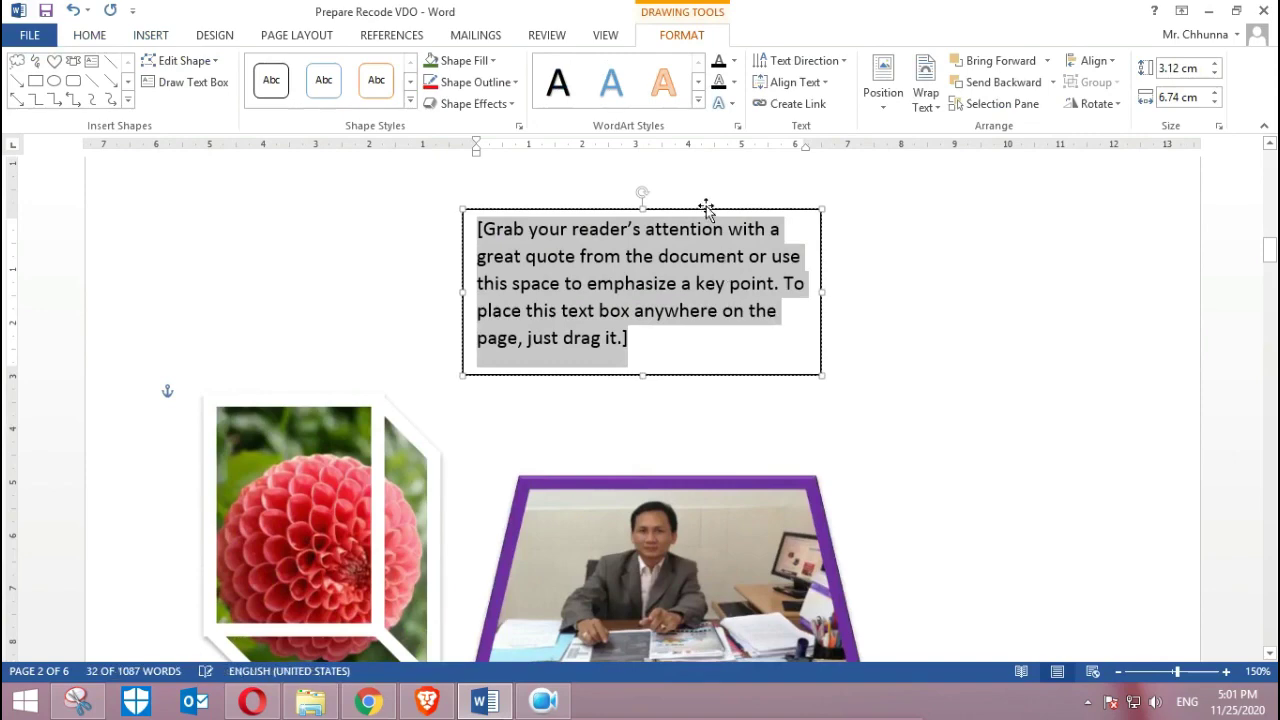
mouse_move(706, 208)
left_mouse_down()
mouse_move(664, 449)
mouse_move(780, 318)
mouse_move(732, 290)
left_mouse_up()
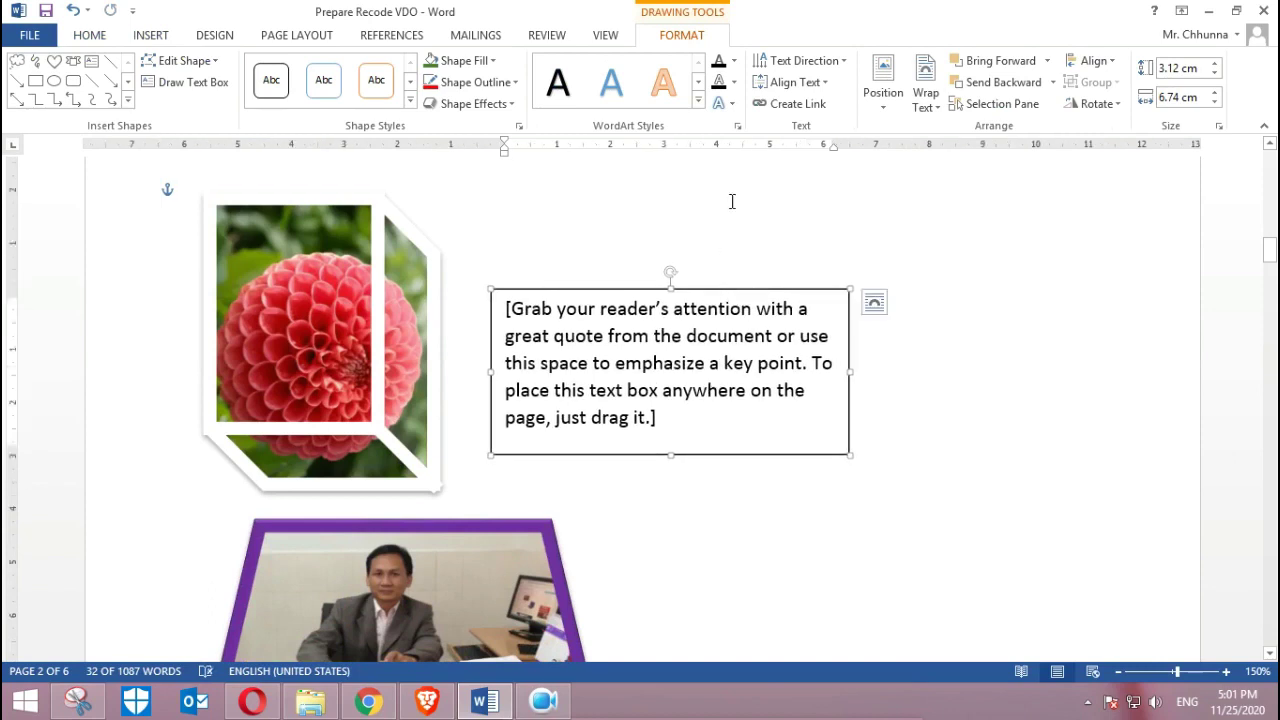
left_click(698, 101)
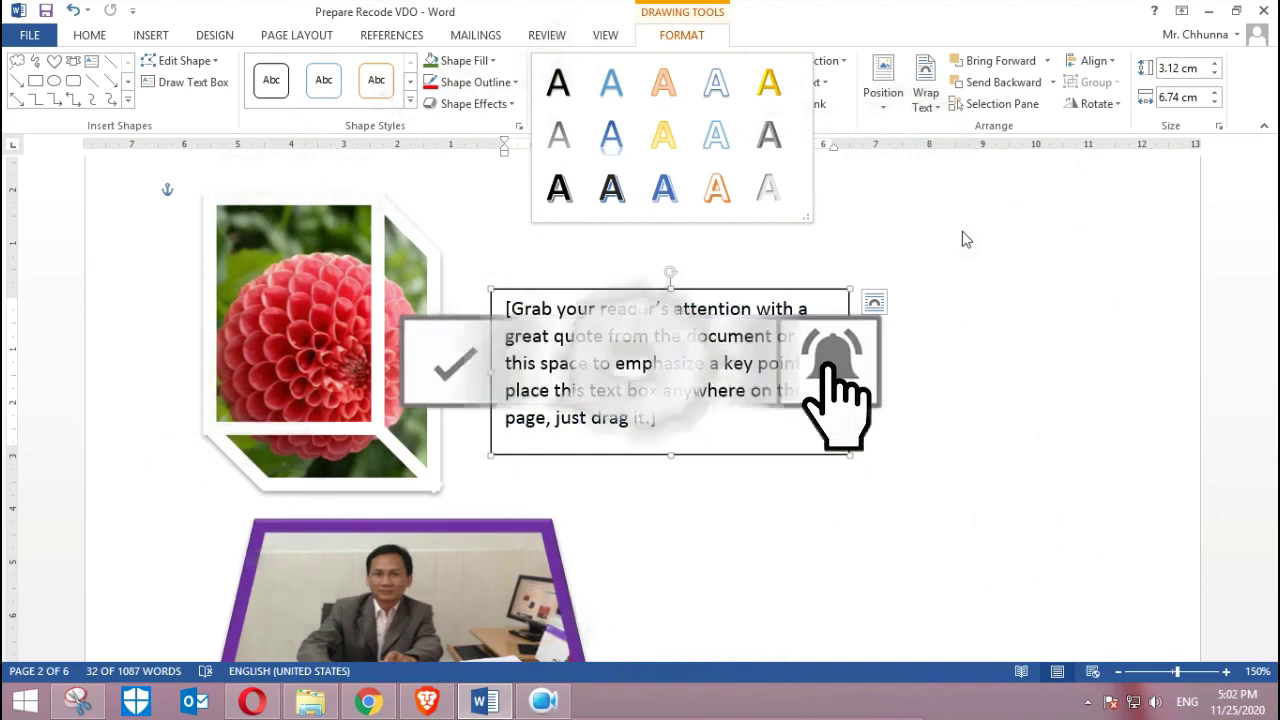
- Set the quote box's Shape Fill to No Fill and Shape Outline to No Outline
left_click(495, 70)
left_click(493, 62)
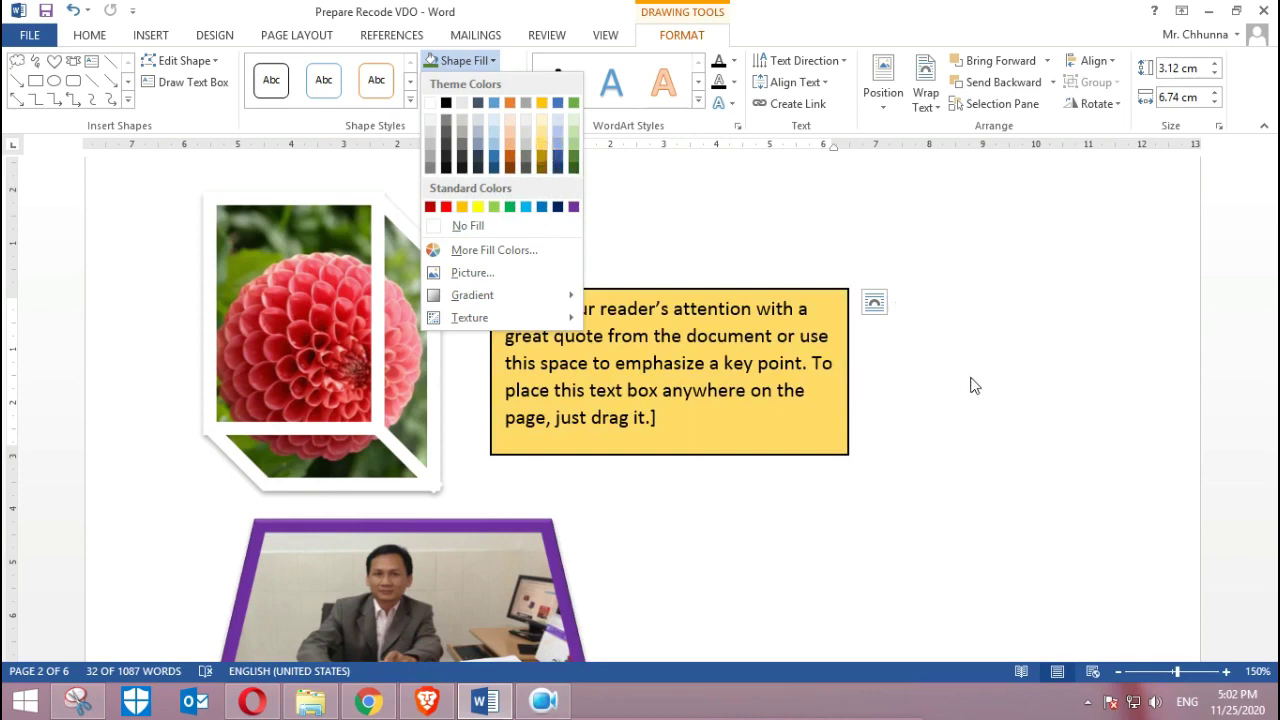
left_click(490, 228)
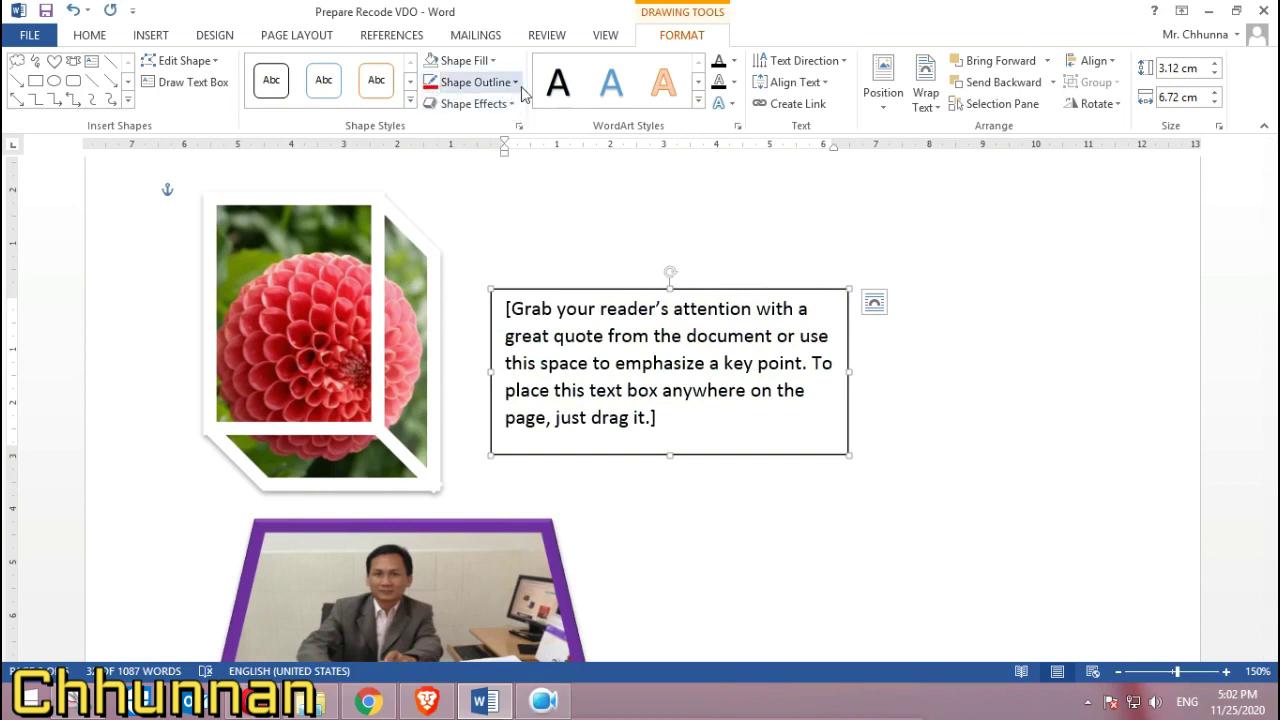
left_click(492, 62)
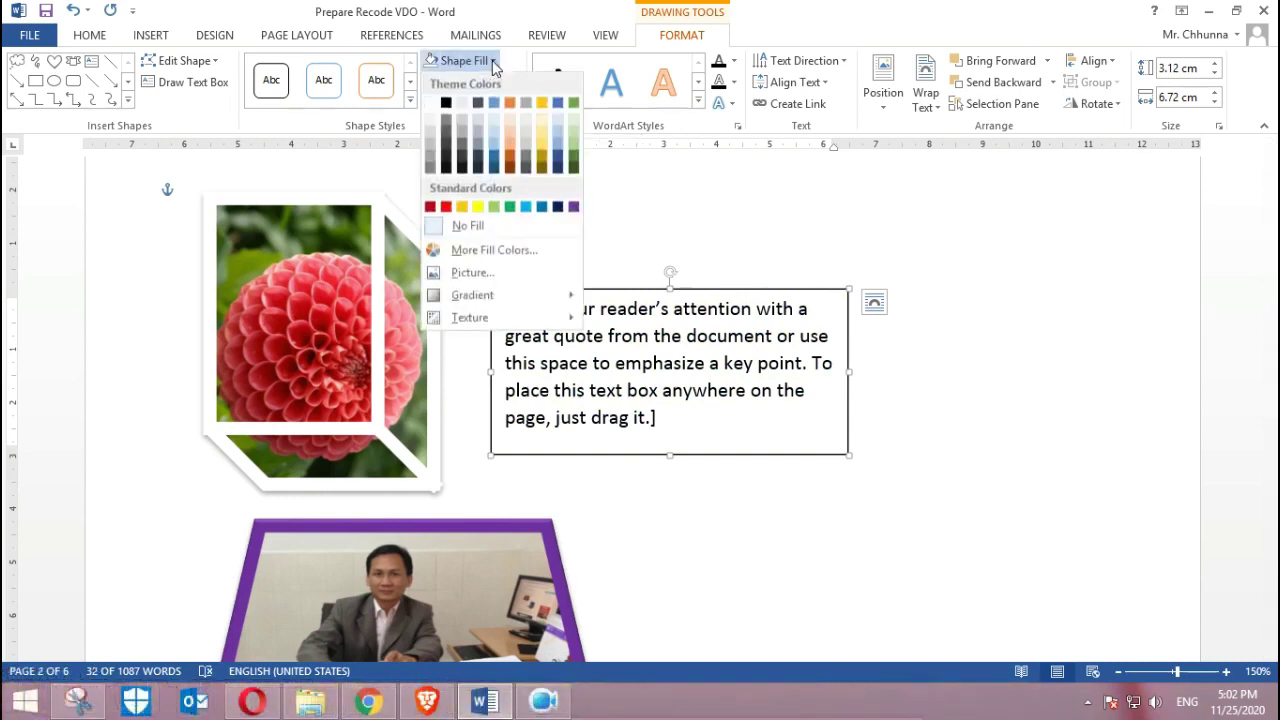
left_click(470, 225)
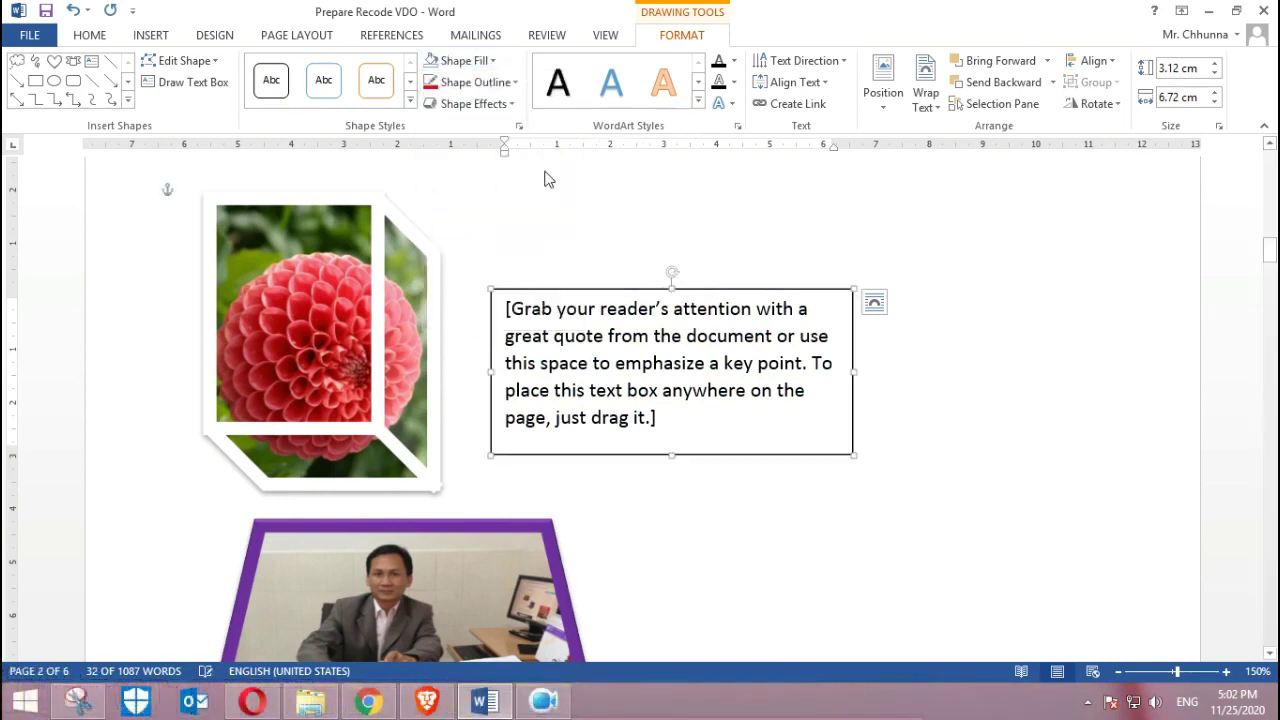
left_click(516, 84)
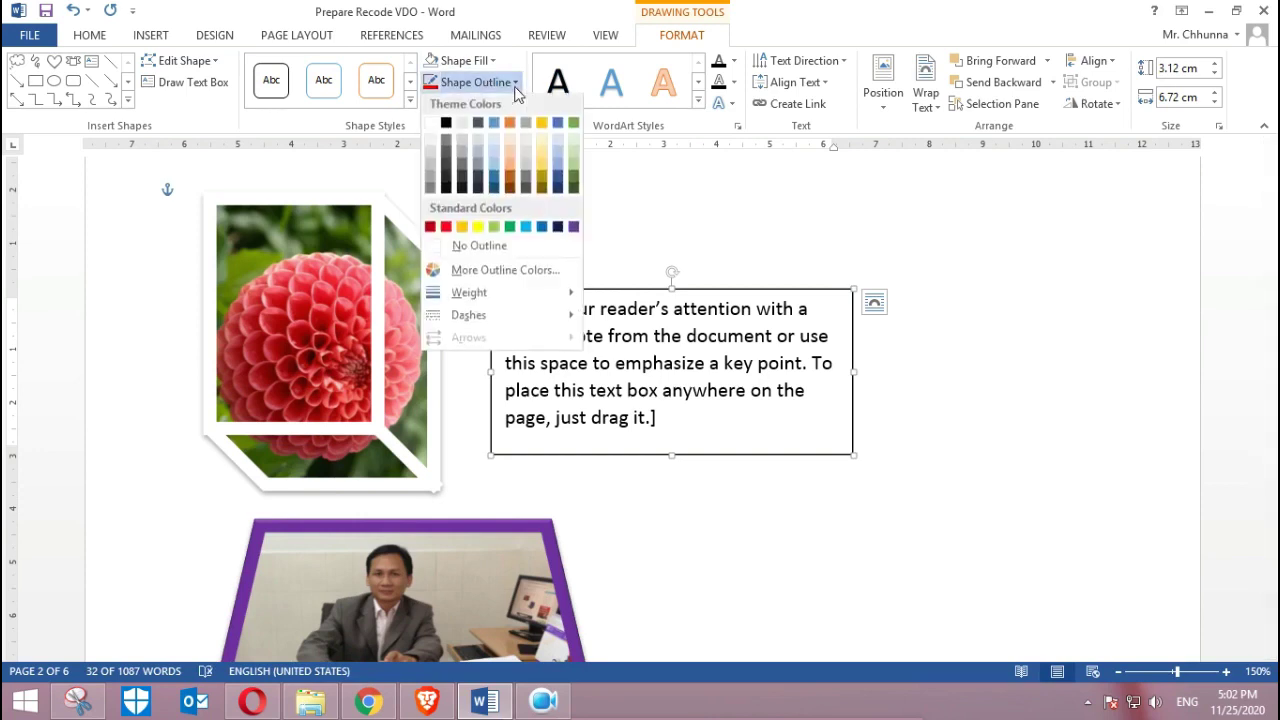
left_click(452, 250)
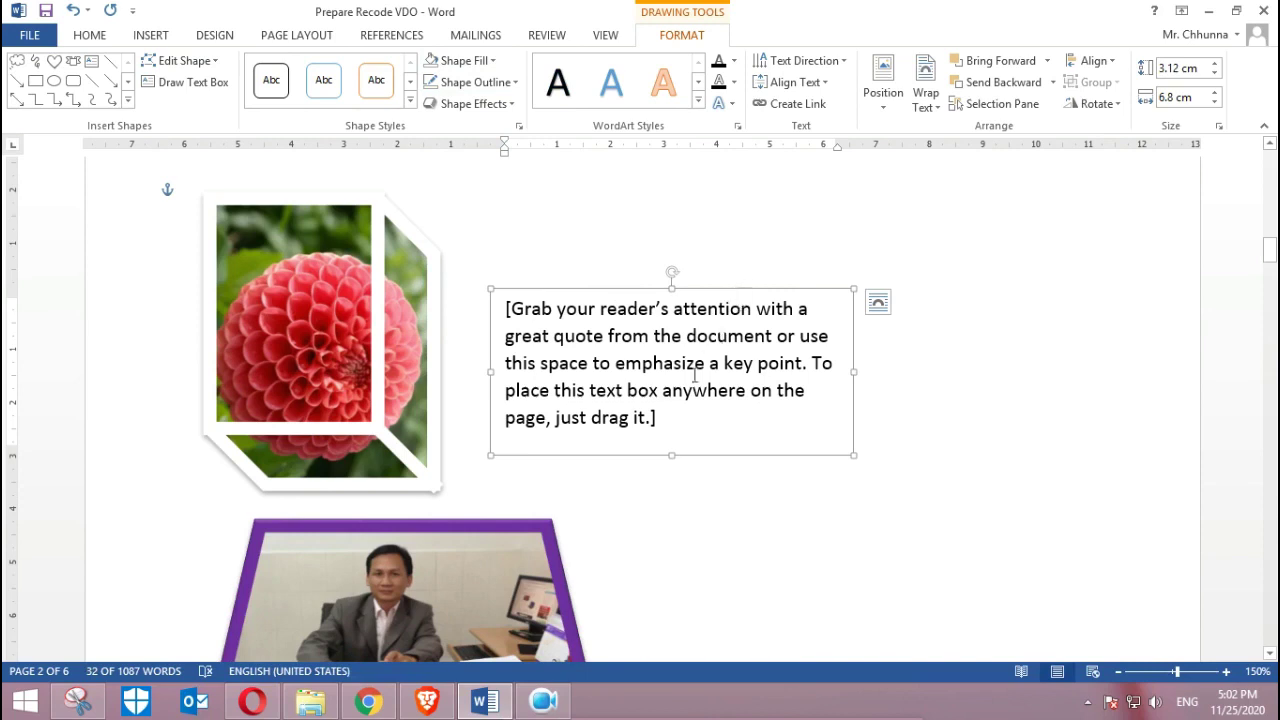
- Replace the placeholder quote with 'University of Cambodia', switching the keyboard back to English
left_click(674, 422)
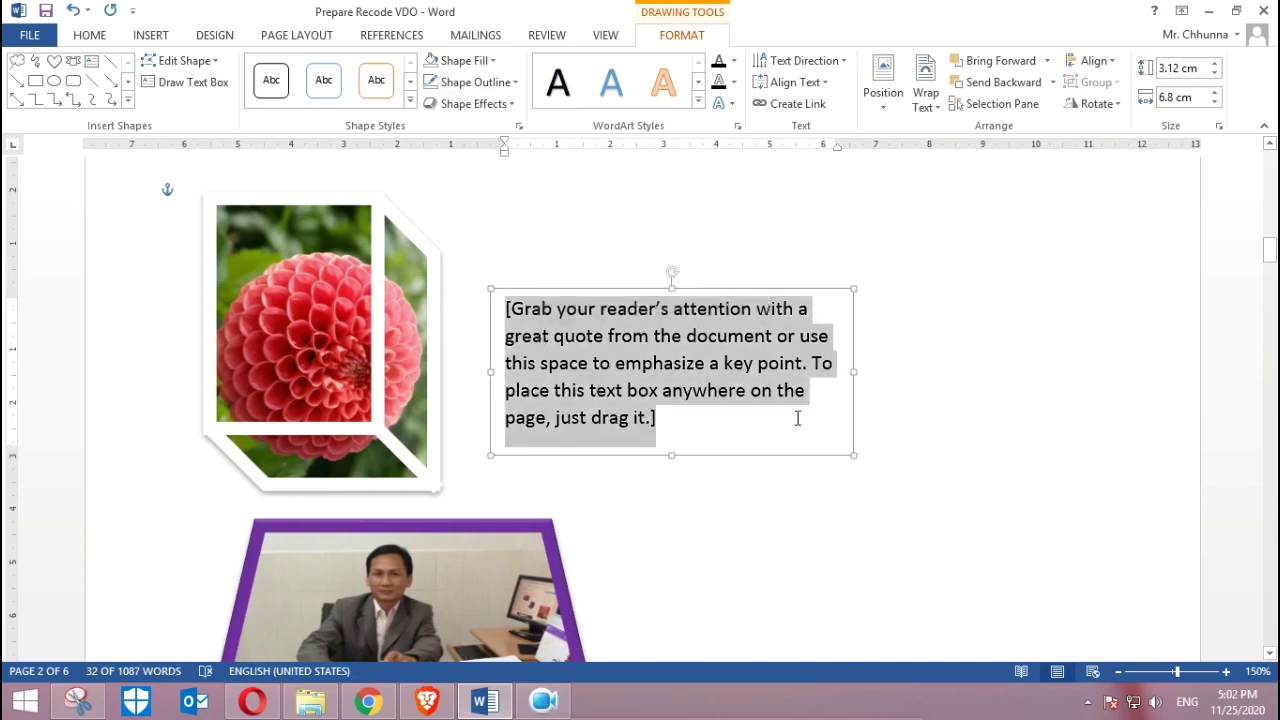
type("s")
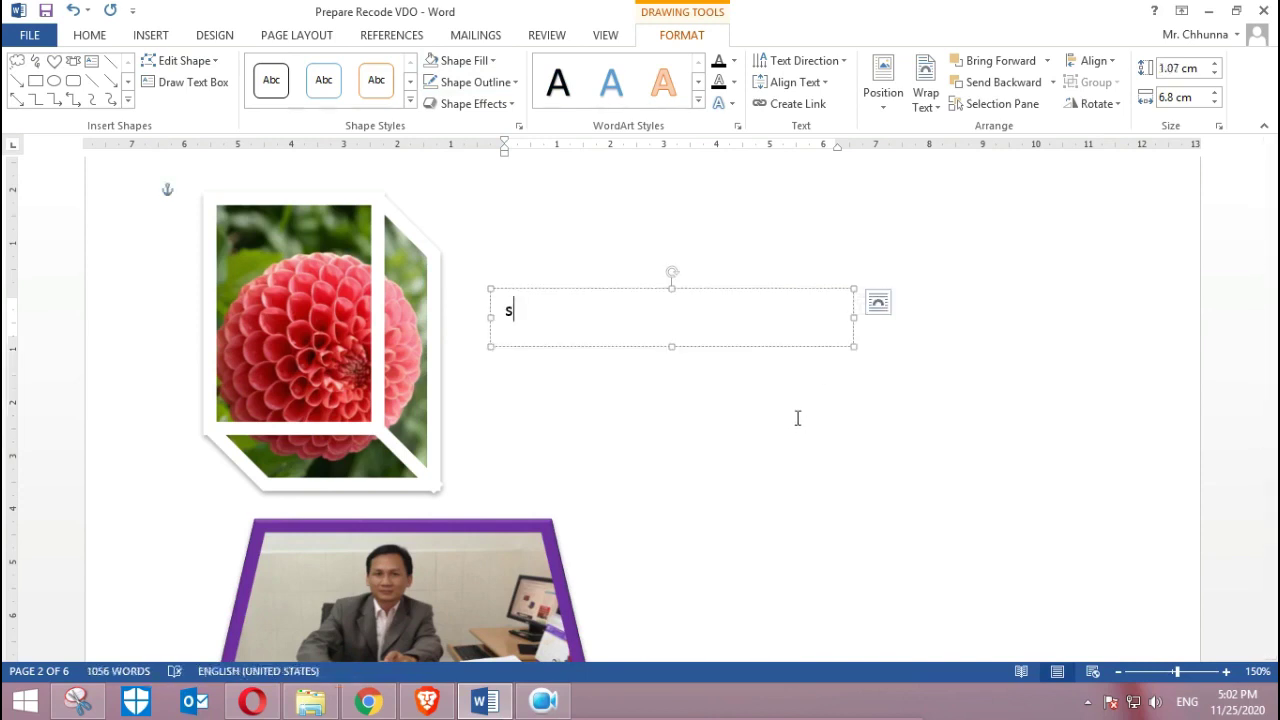
key("alt+shift")
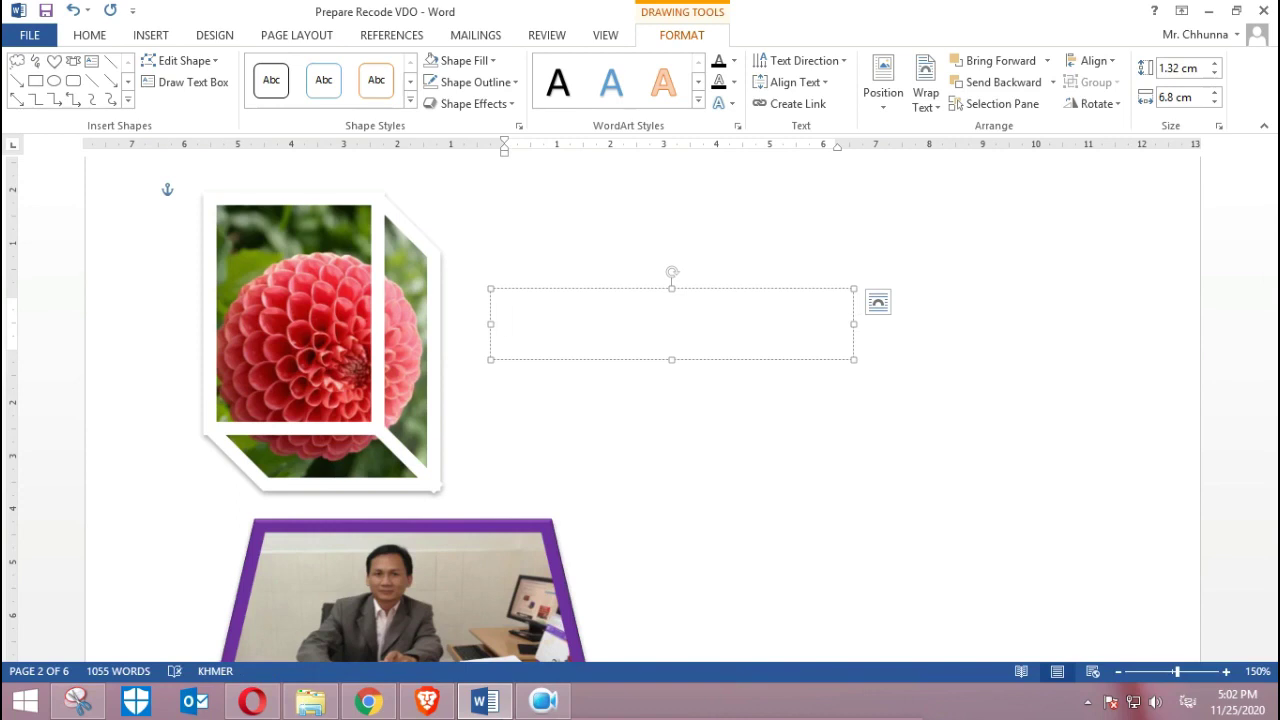
key("alt+shift")
type("University of Cambodia")
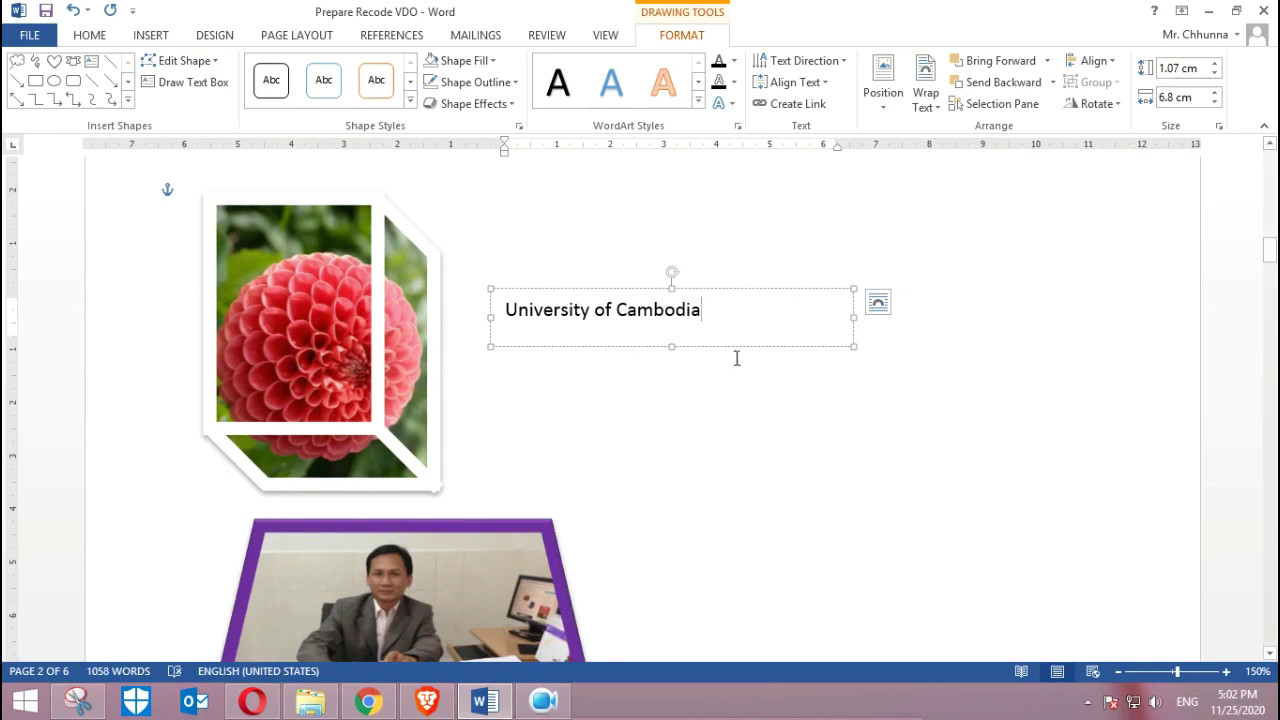
- Apply the blue gradient WordArt style to the 'University of Cambodia' text
triple_click(683, 305)
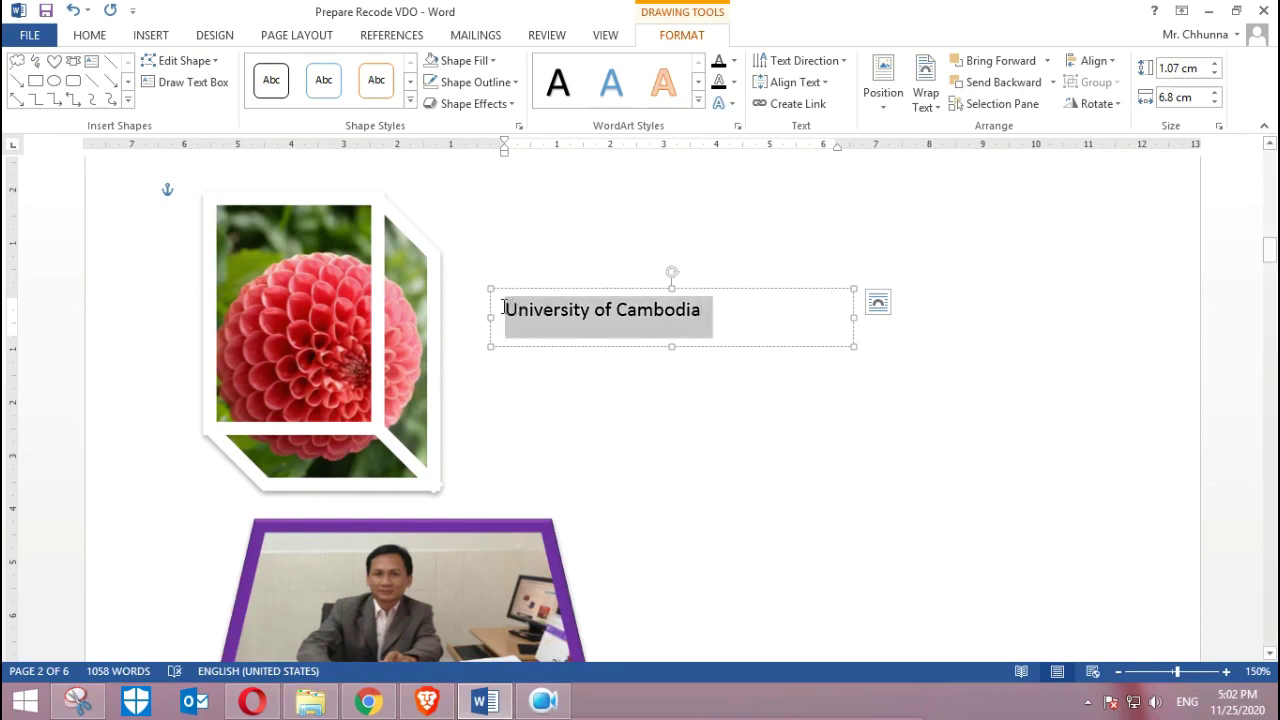
left_click(698, 101)
left_click(664, 187)
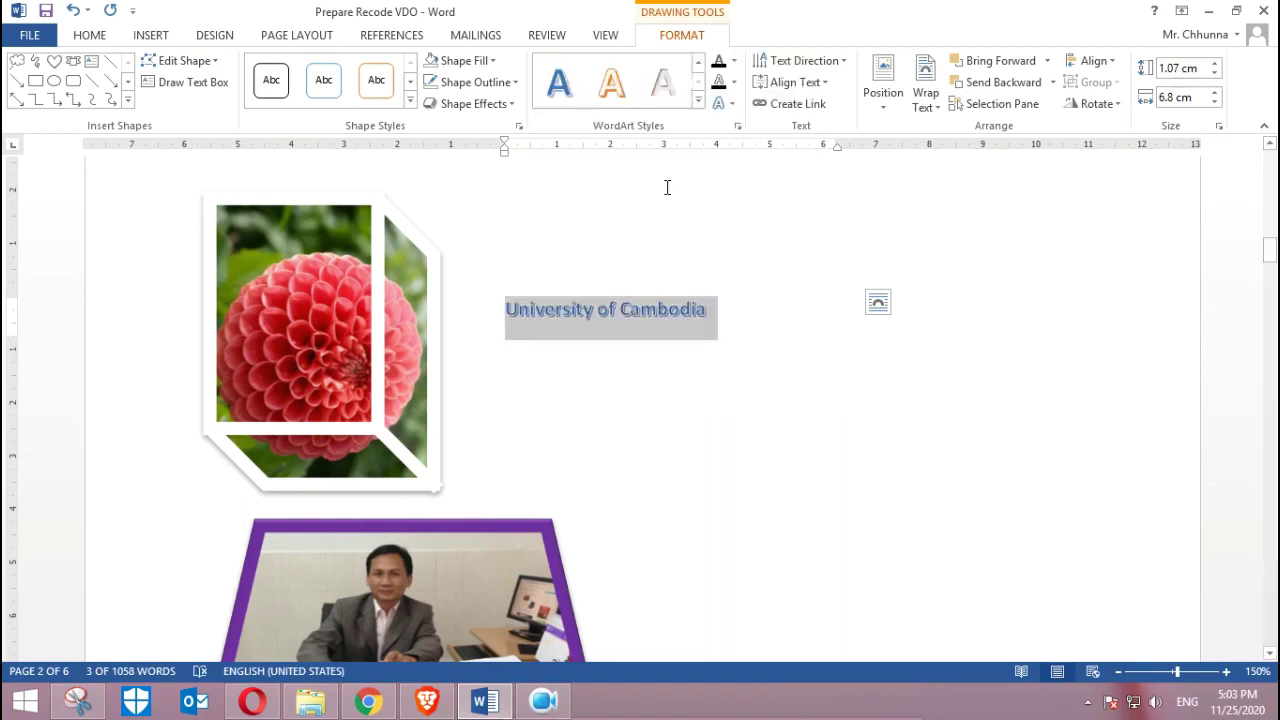
left_click(494, 62)
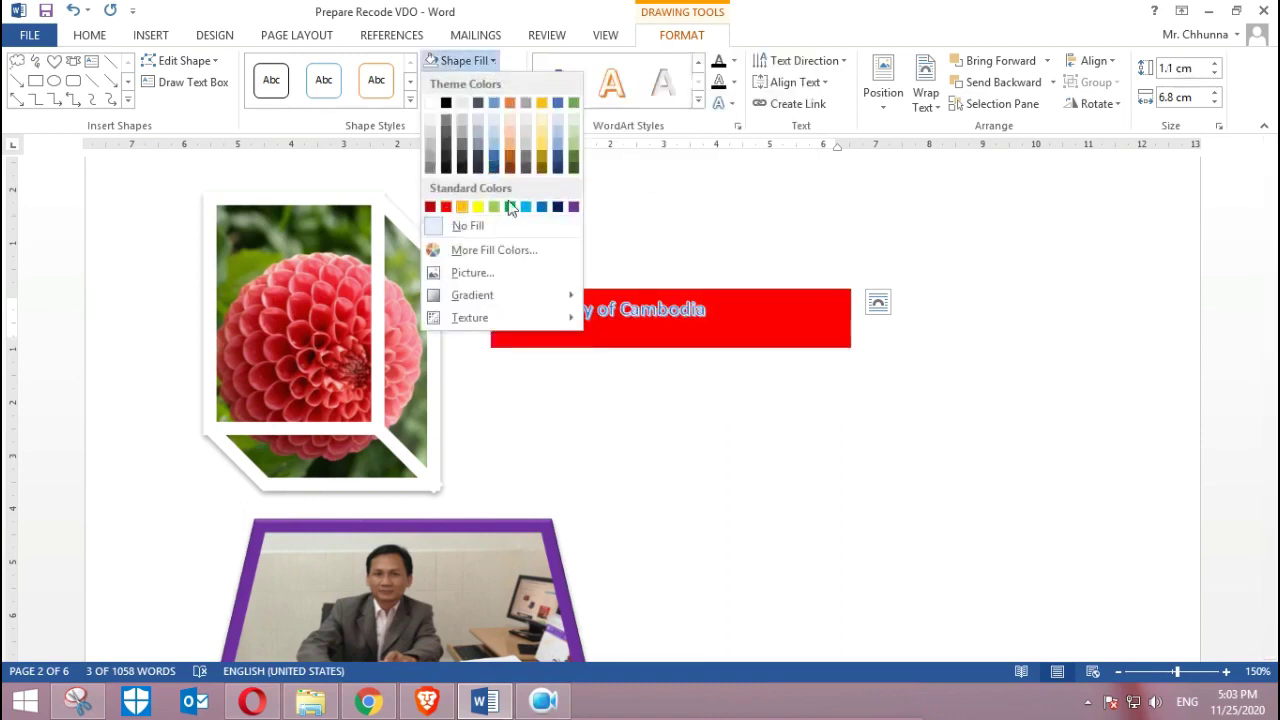
left_click(737, 233)
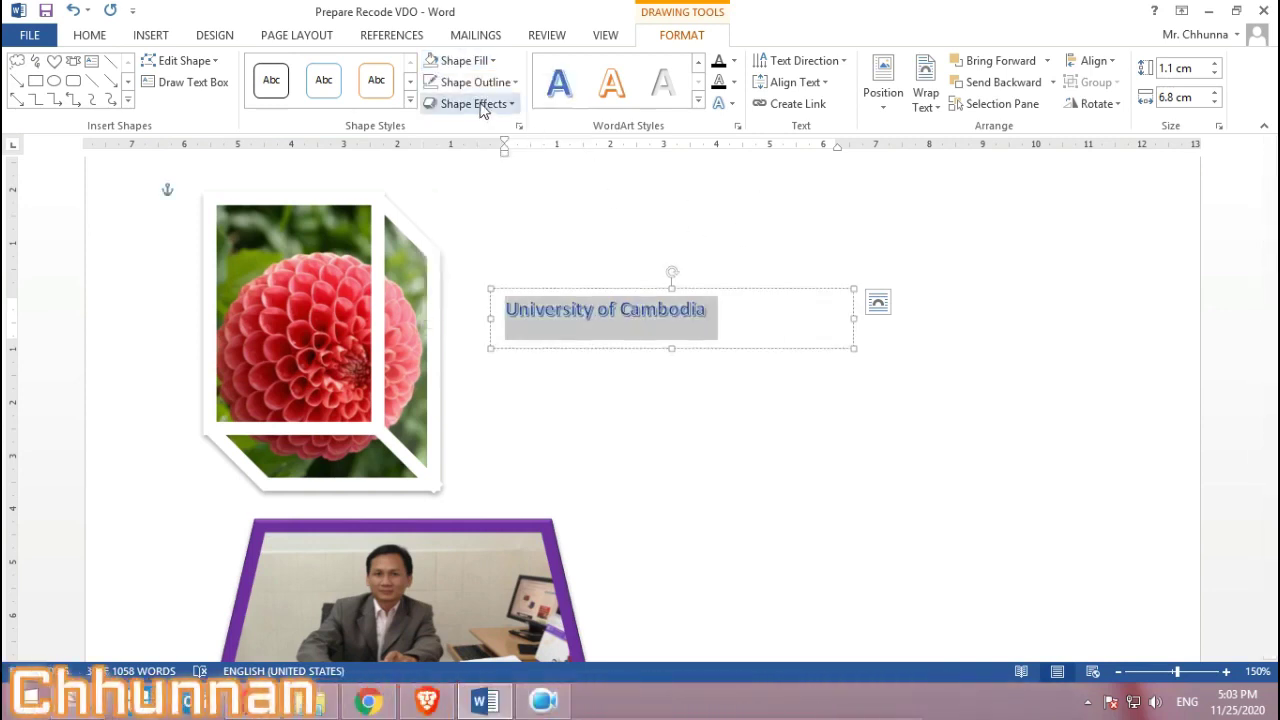
left_click(926, 263)
left_click(698, 300)
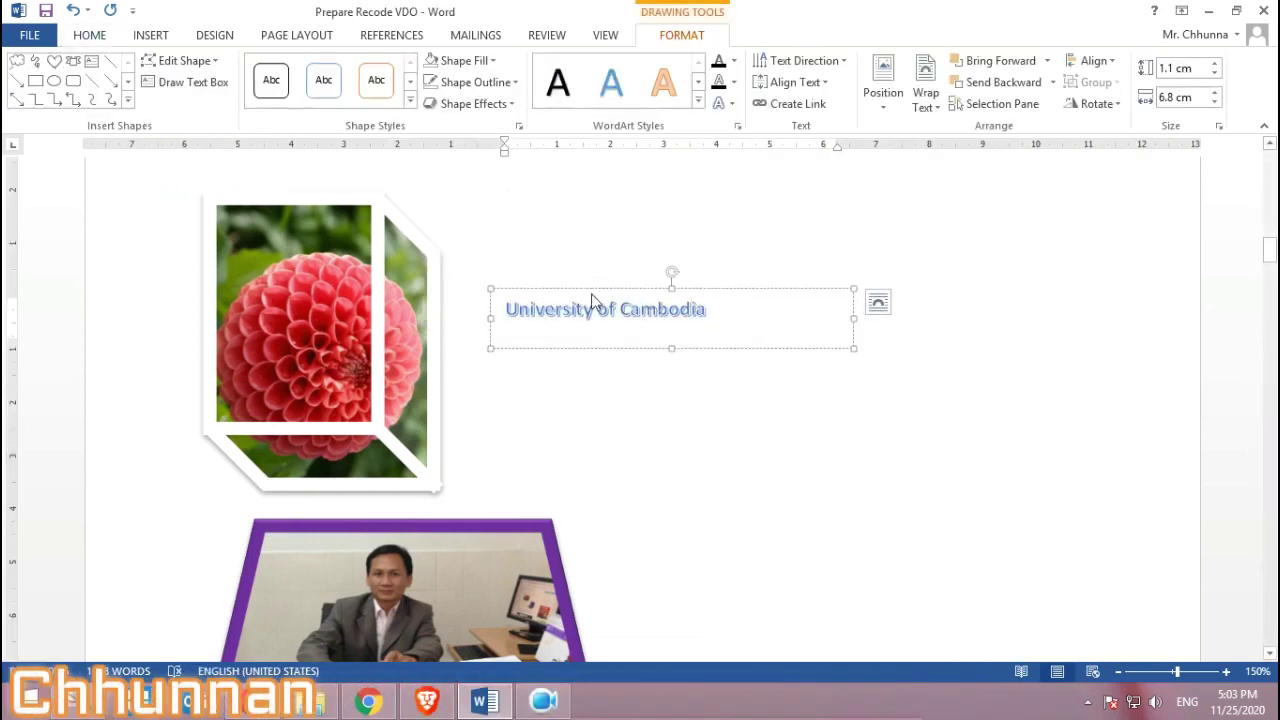
- Rotate the 'University of Cambodia' box with its rotation handle until it stands vertically
mouse_move(670, 273)
left_mouse_down()
mouse_move(624, 289)
mouse_move(600, 366)
mouse_move(686, 378)
mouse_move(733, 336)
left_mouse_up()
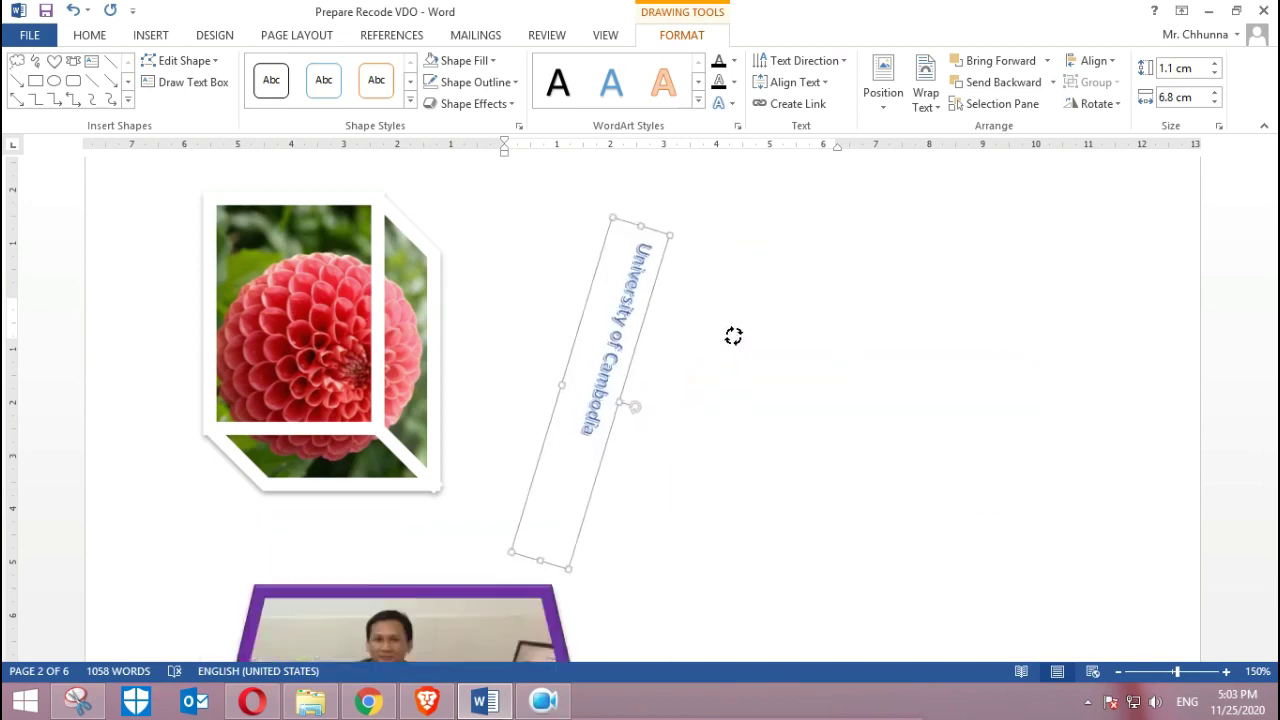
left_click_drag(733, 336, 733, 318)
left_click(599, 385)
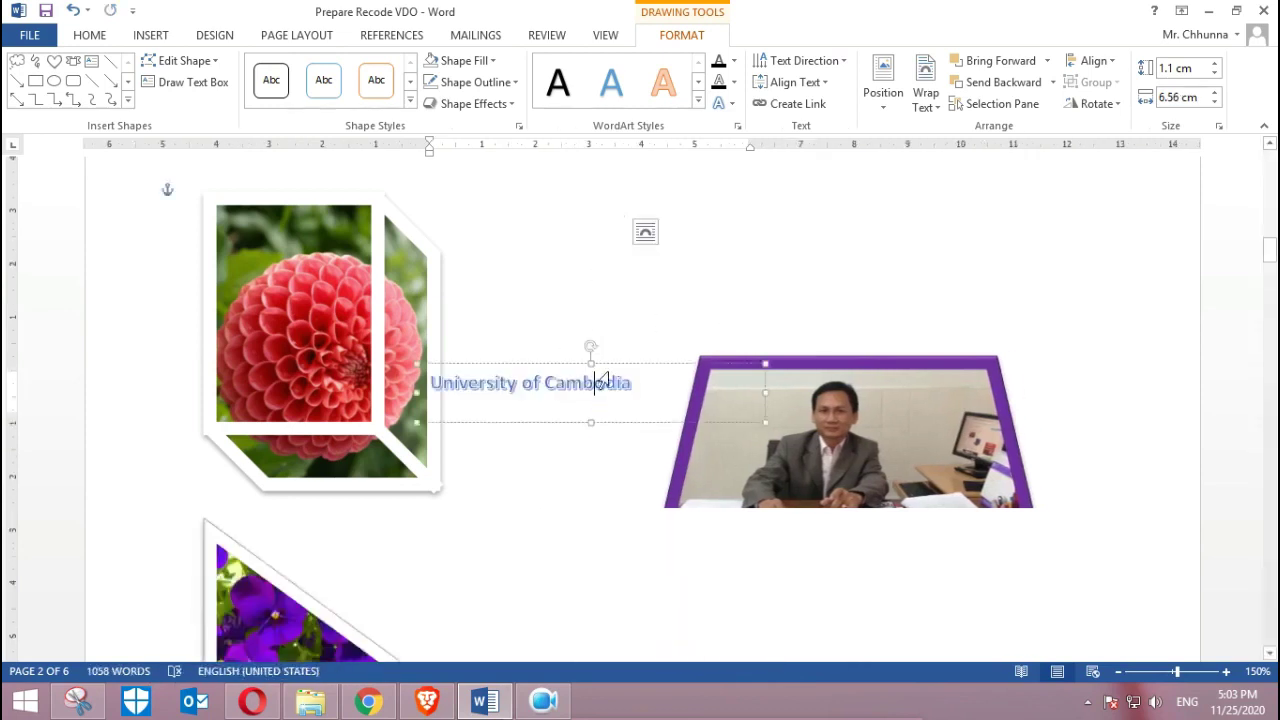
left_click(663, 345)
left_click(606, 294)
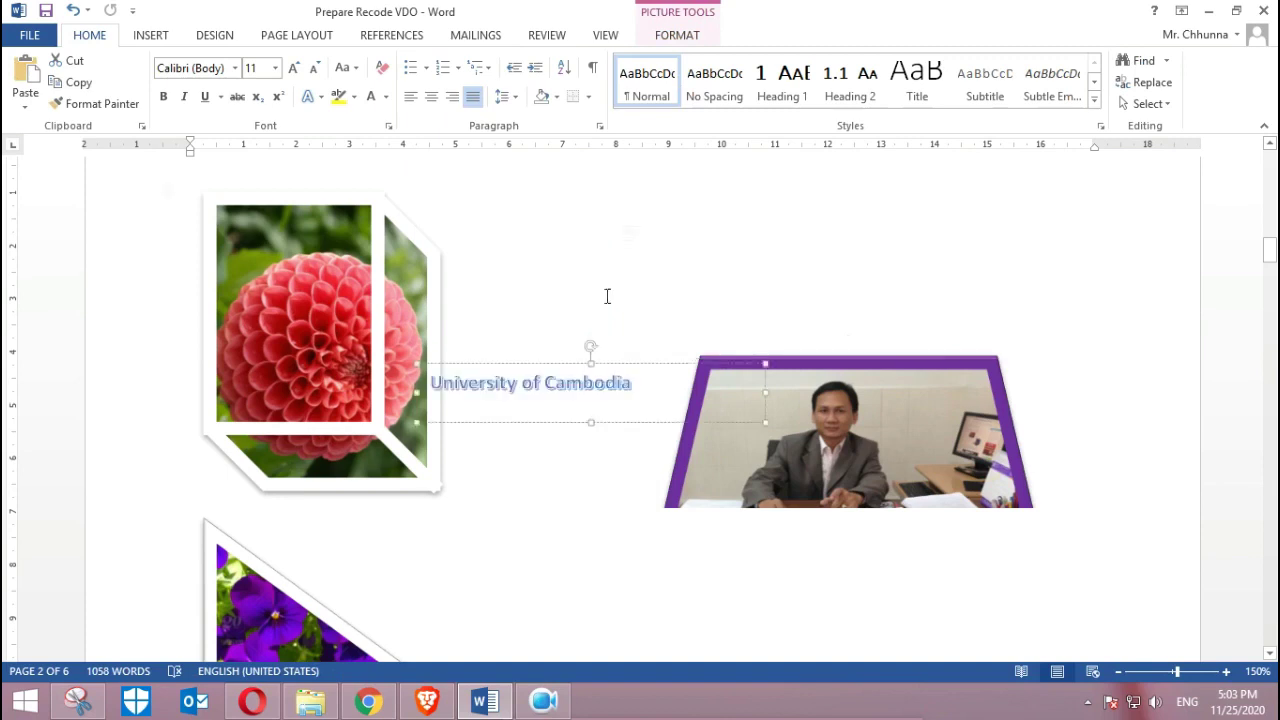
left_click(557, 301)
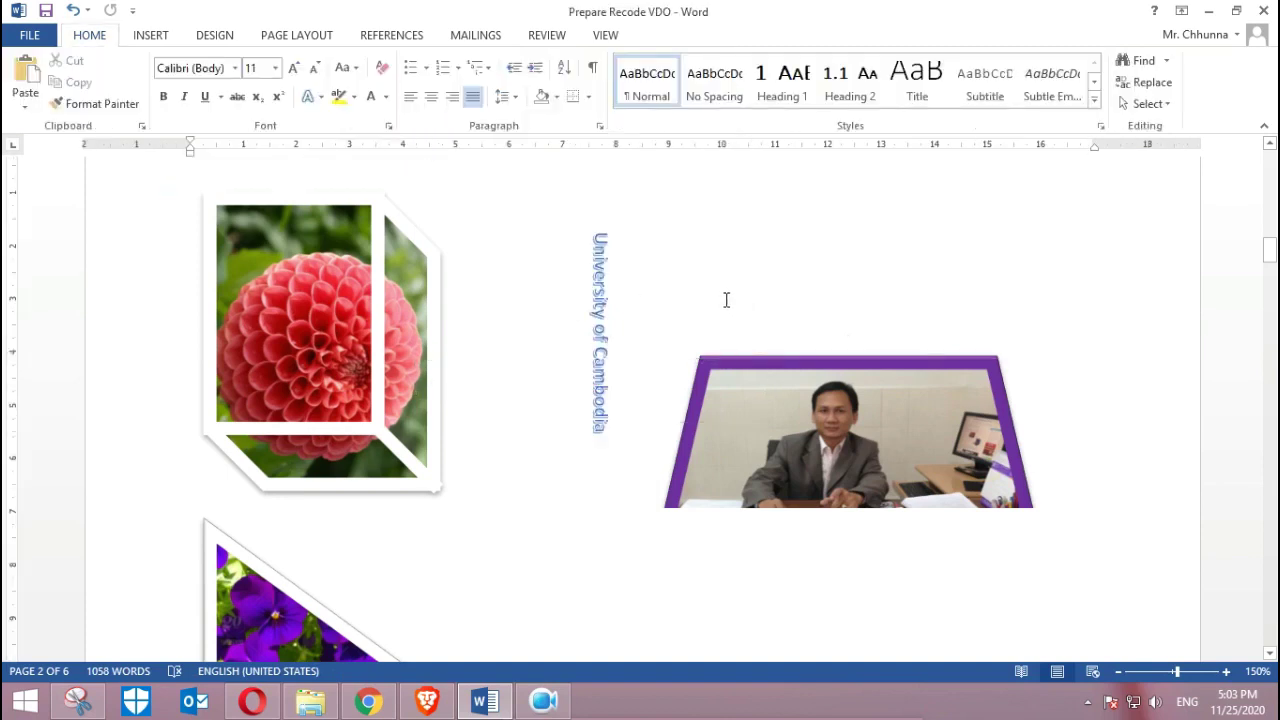
- Check the vertical text beside the portrait photo and reselect the vertical text box
left_click(610, 249)
left_click(557, 358)
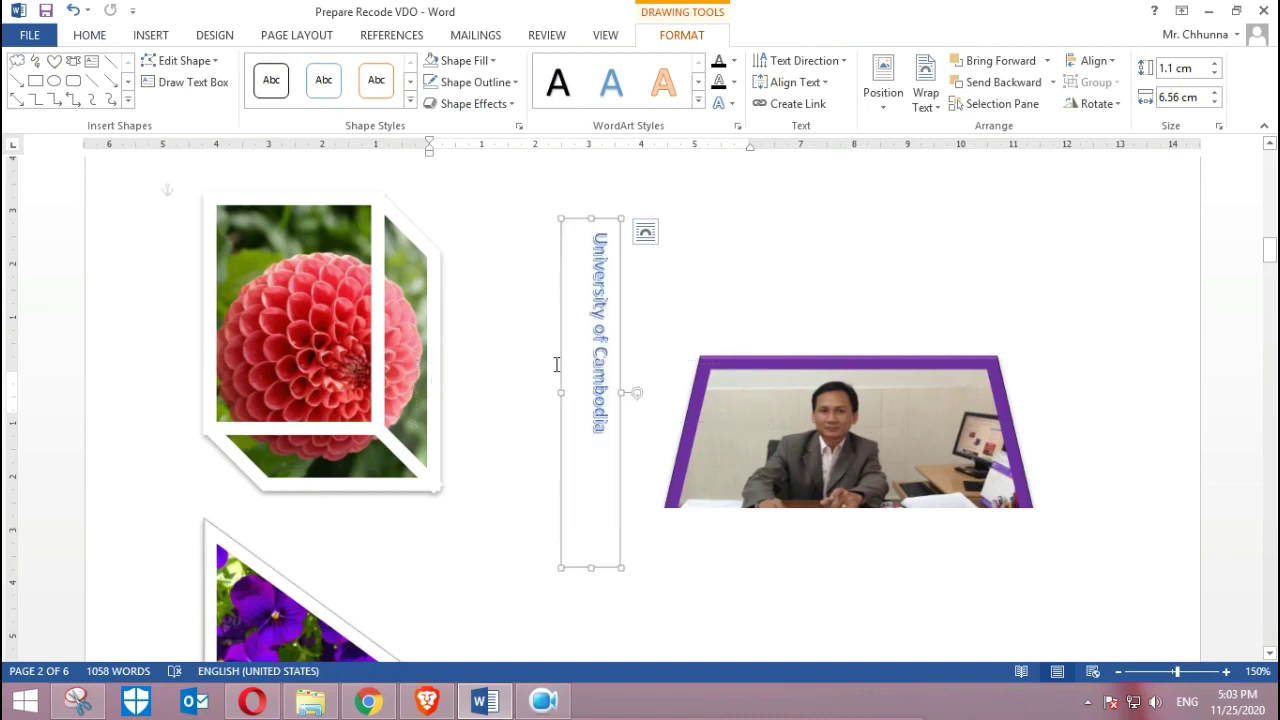
left_click(791, 399)
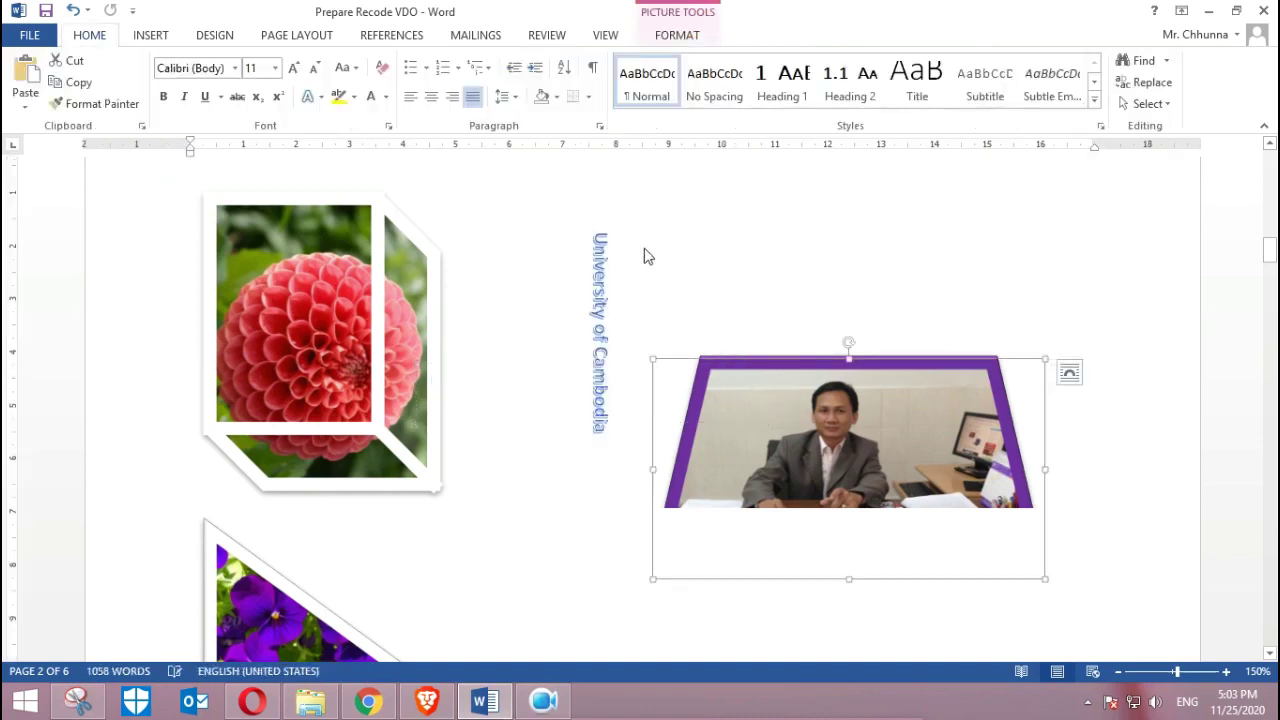
left_click(488, 258)
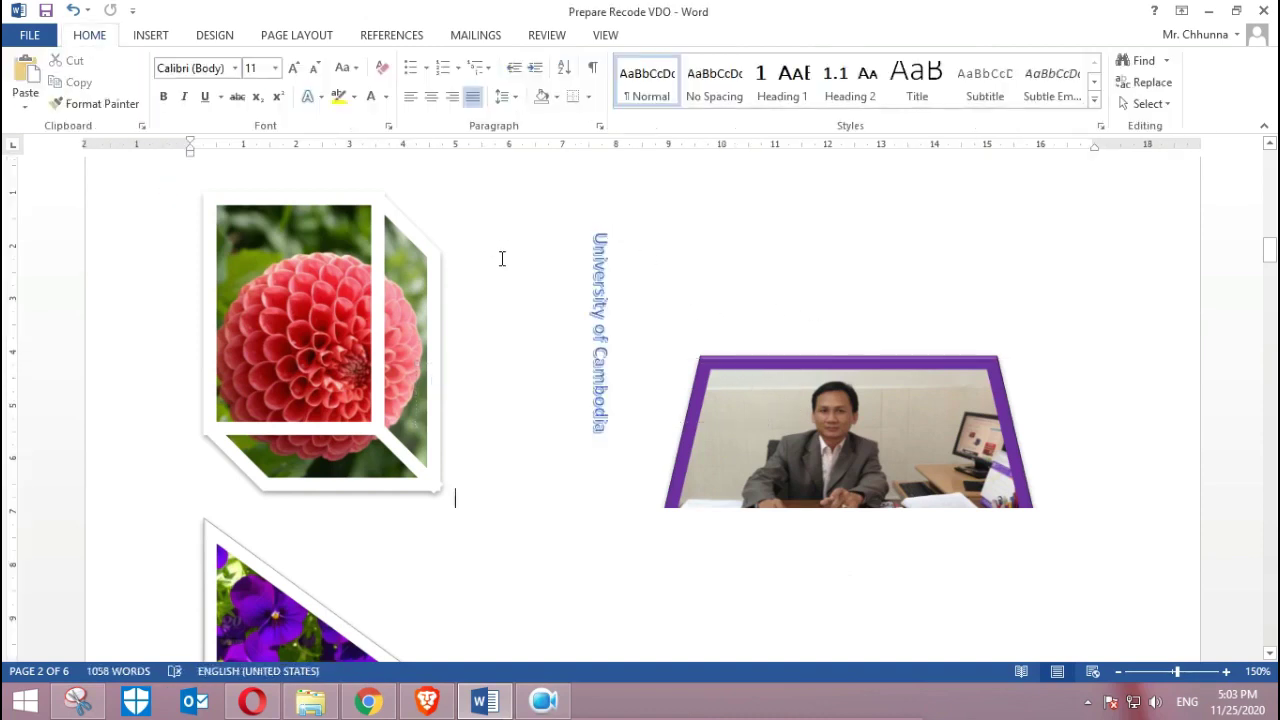
left_click(601, 349)
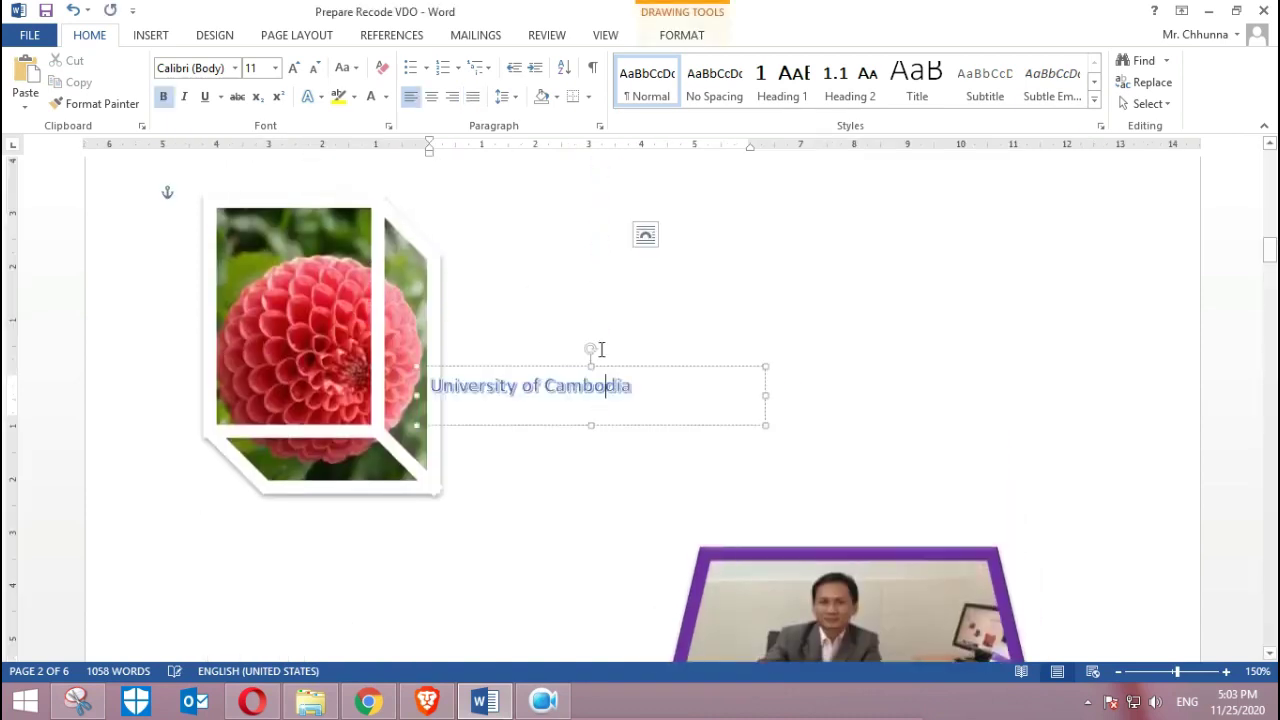
- Copy the vertical 'University of Cambodia' text box and paste a duplicate
right_click(609, 370)
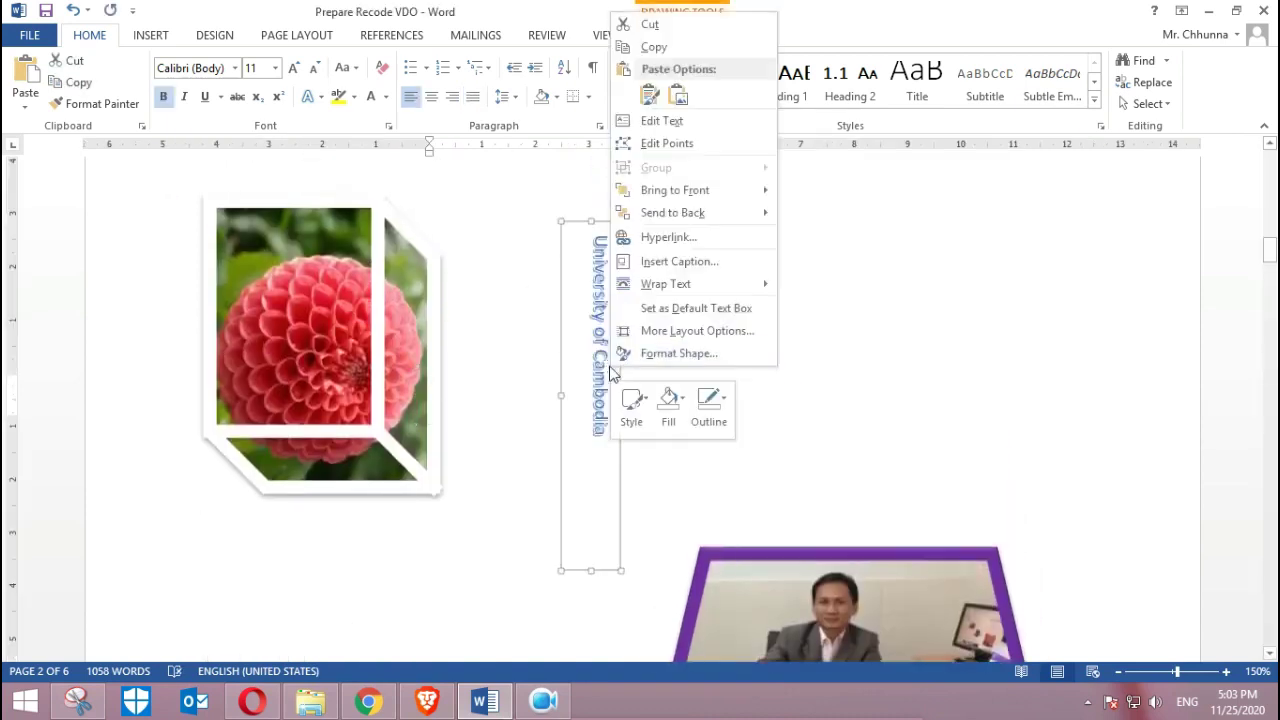
left_click(665, 46)
left_click(828, 339)
key("ctrl+v")
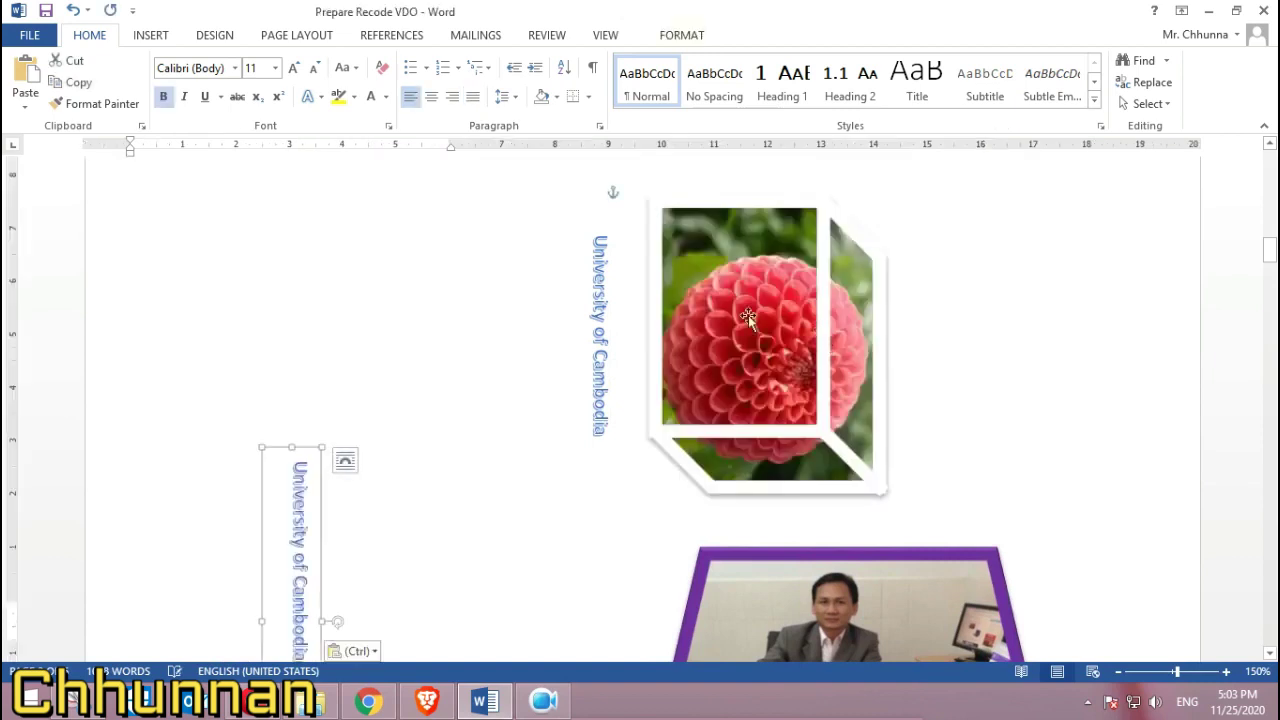
- Delete the flower picture and rotate the pasted copy to lie horizontally
left_click(792, 362)
key("Delete")
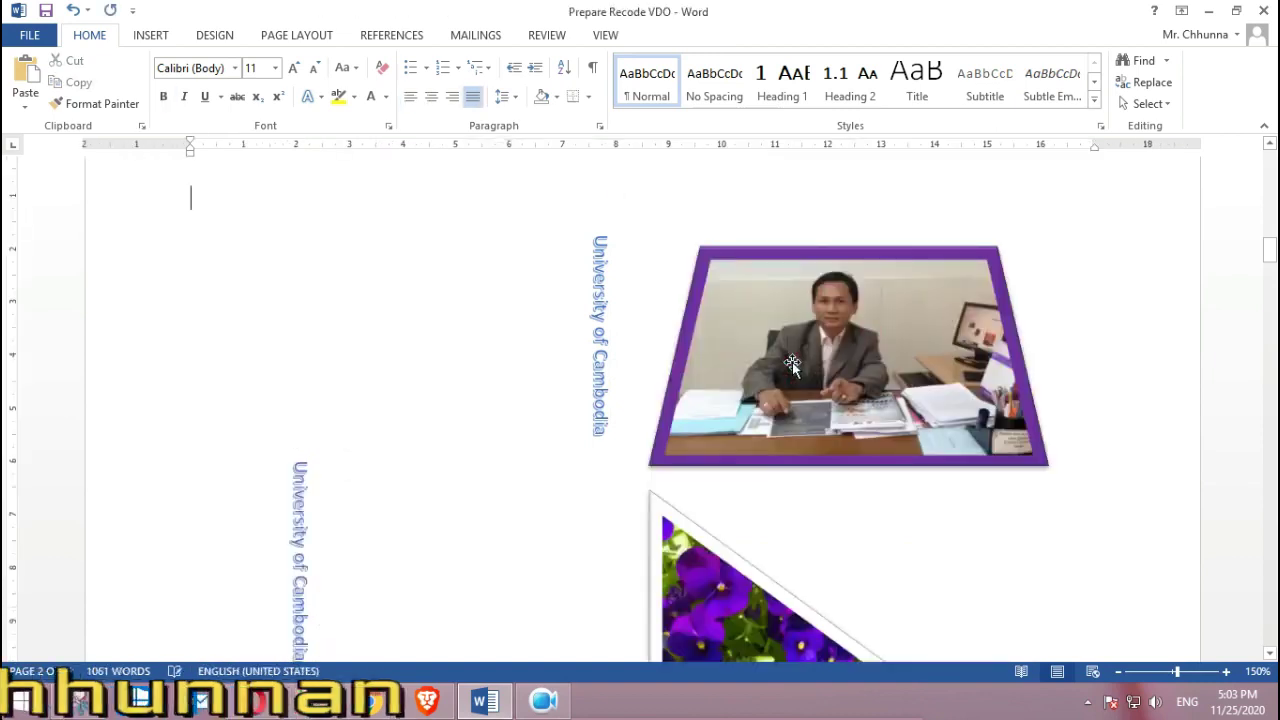
left_click(329, 547)
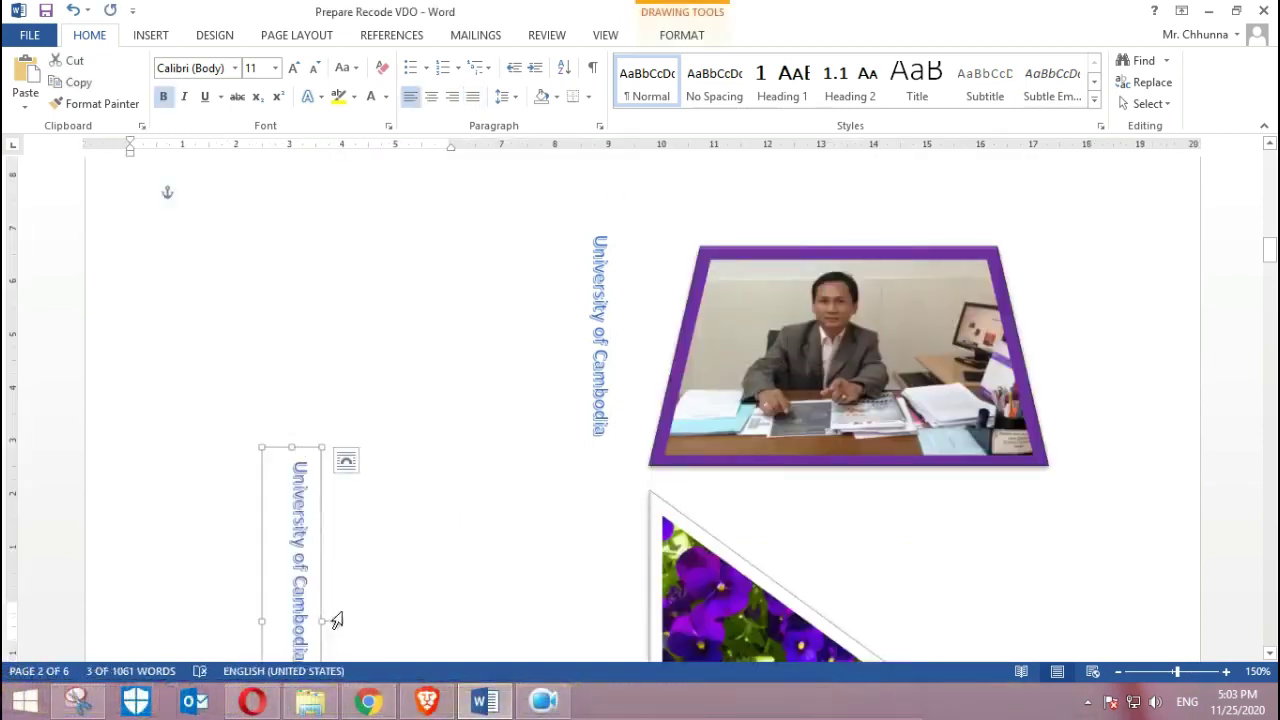
mouse_move(338, 623)
left_mouse_down()
mouse_move(366, 442)
mouse_move(290, 500)
left_mouse_up()
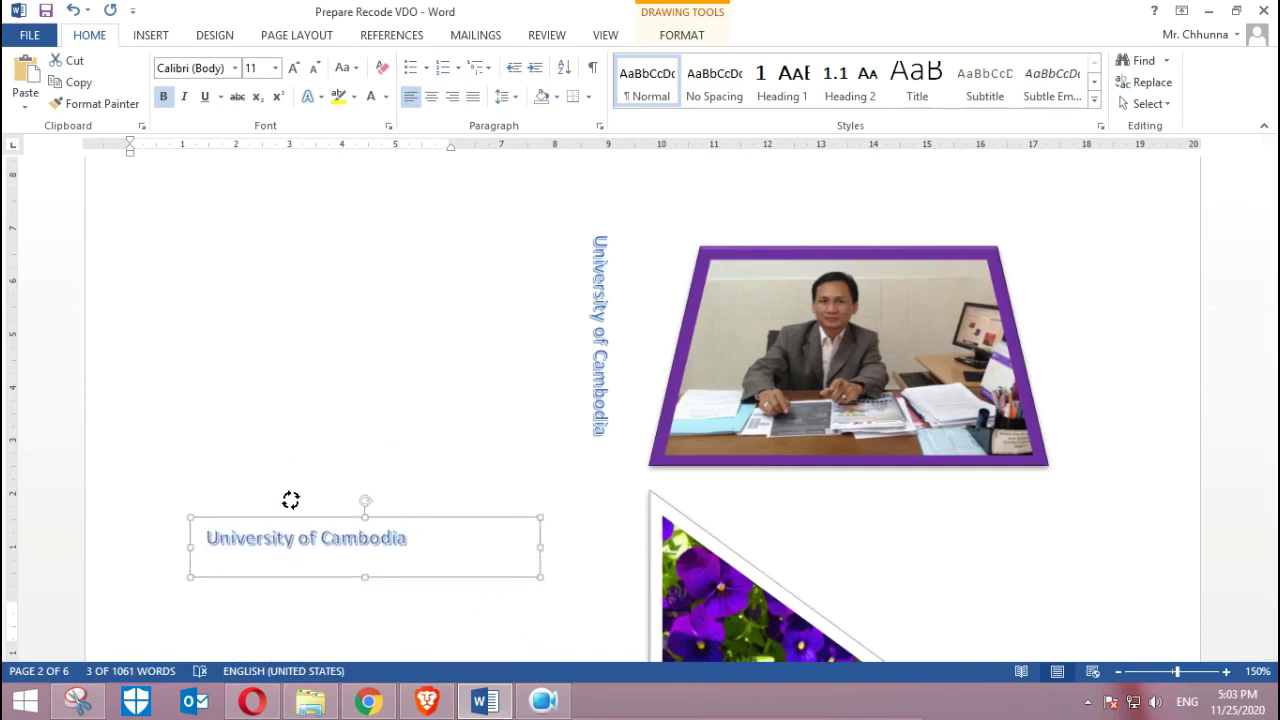
- Nudge the horizontal copy up and right toward the vertical text box
right_click(412, 520)
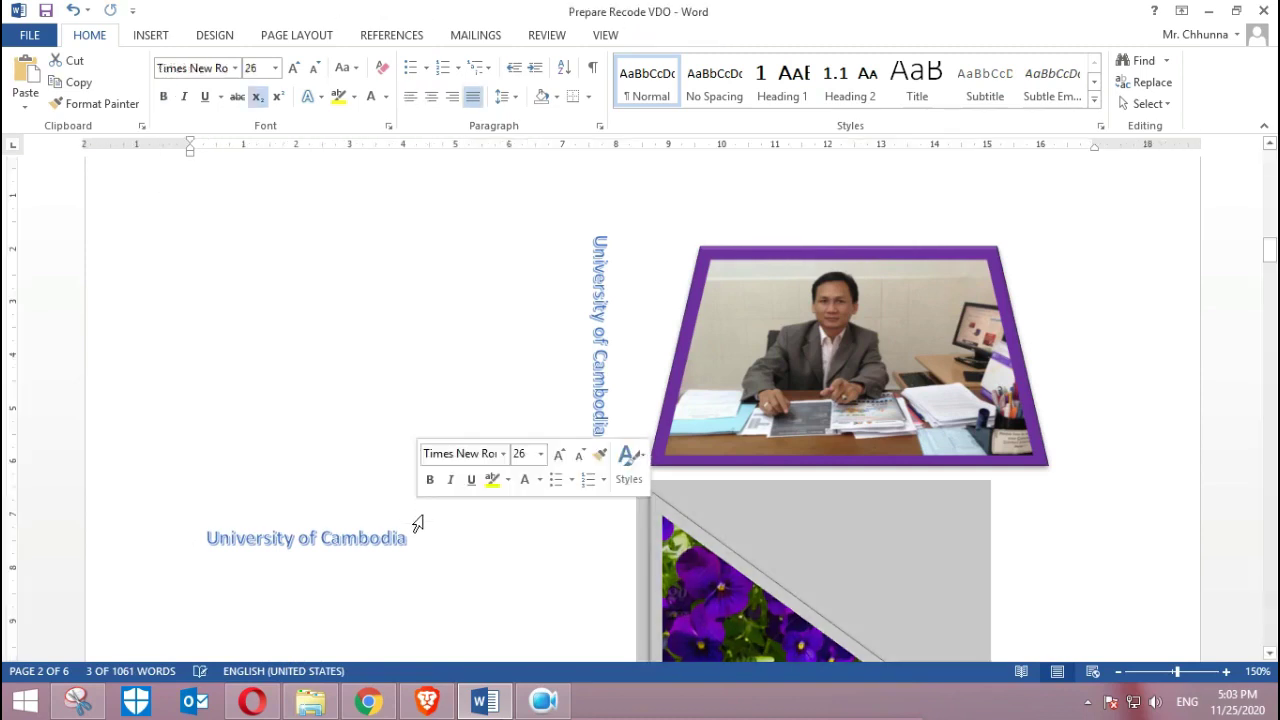
left_click(383, 523)
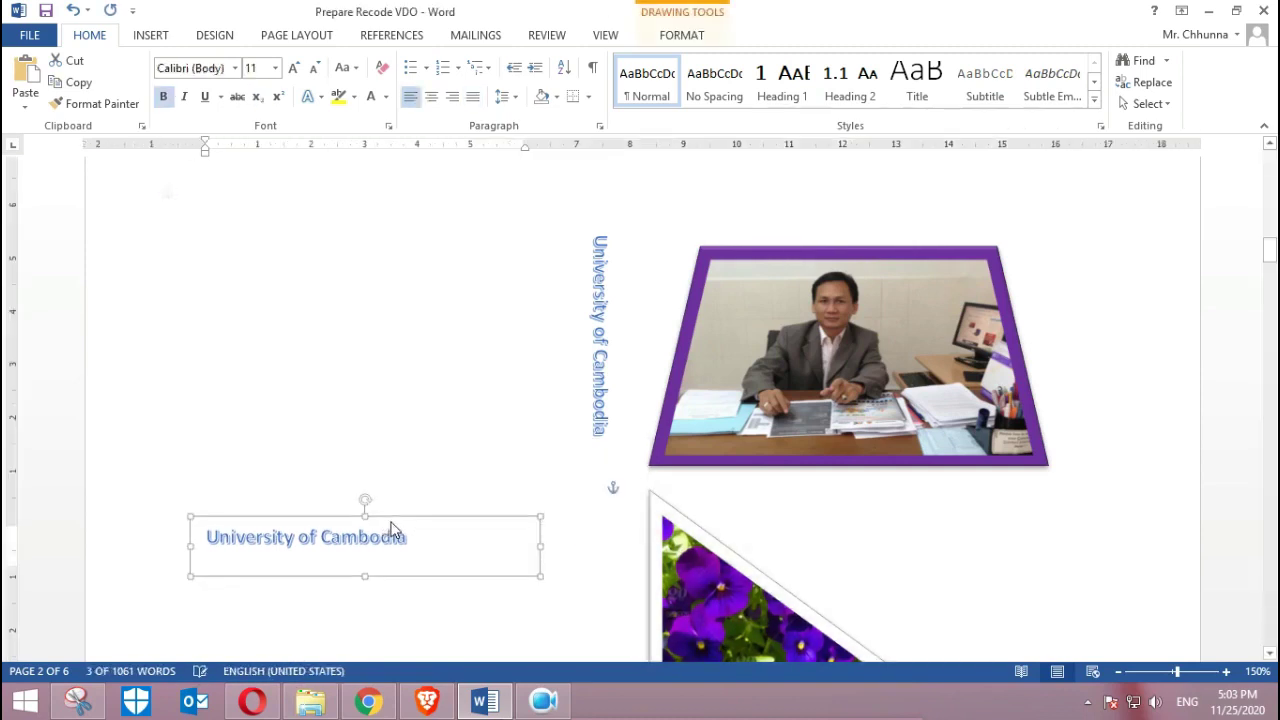
key("Up")
key("Up")
key("Up")
key("Up")
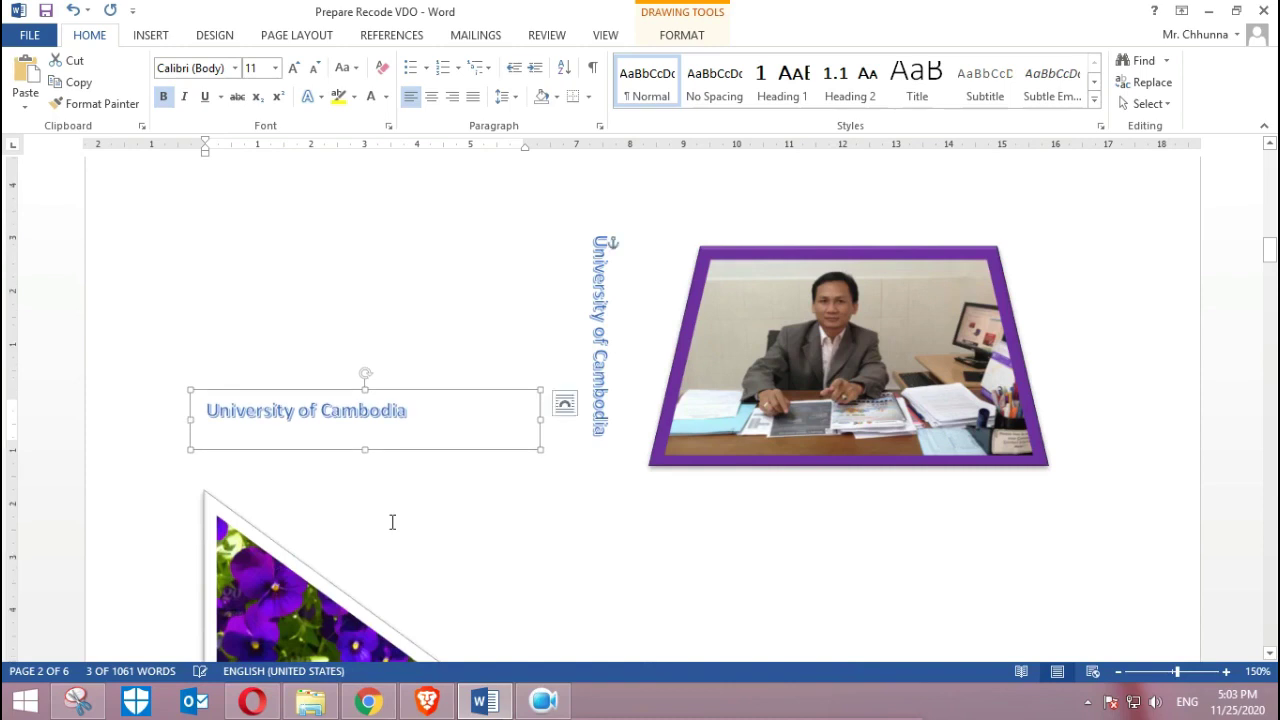
key("Right")
key("Right")
key("Right")
key("Right")
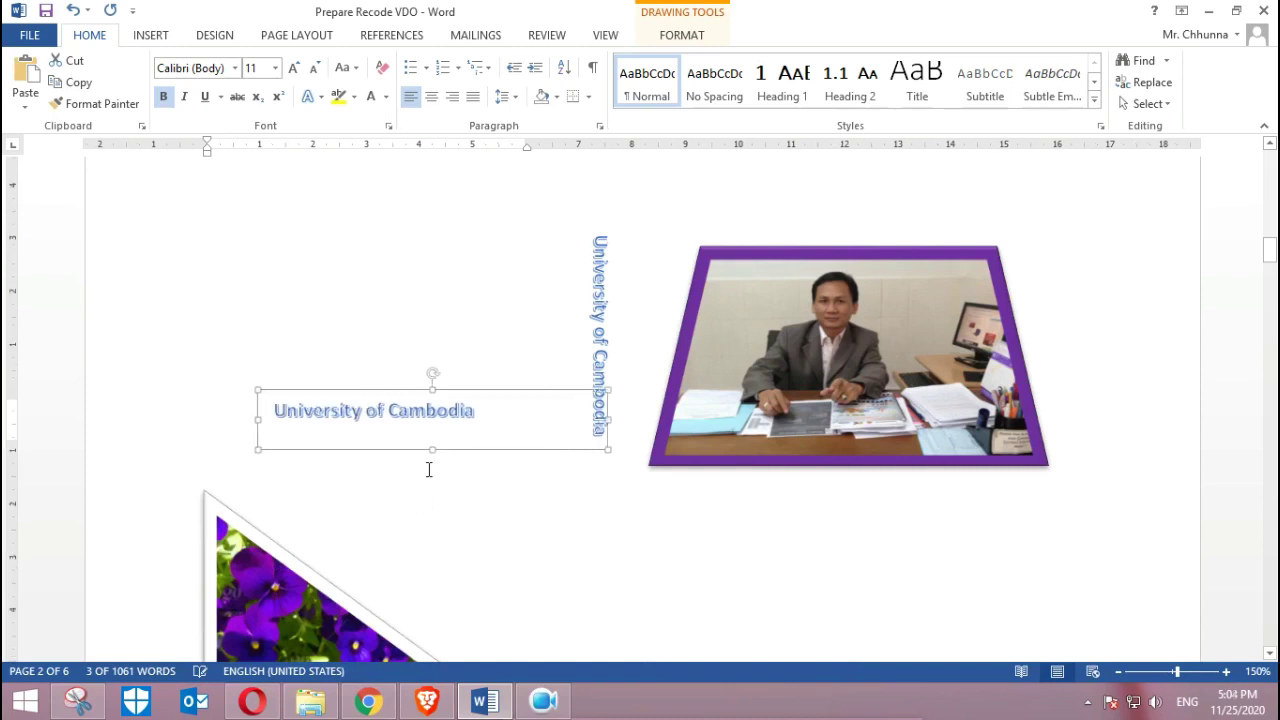
key("Right")
left_click(601, 305)
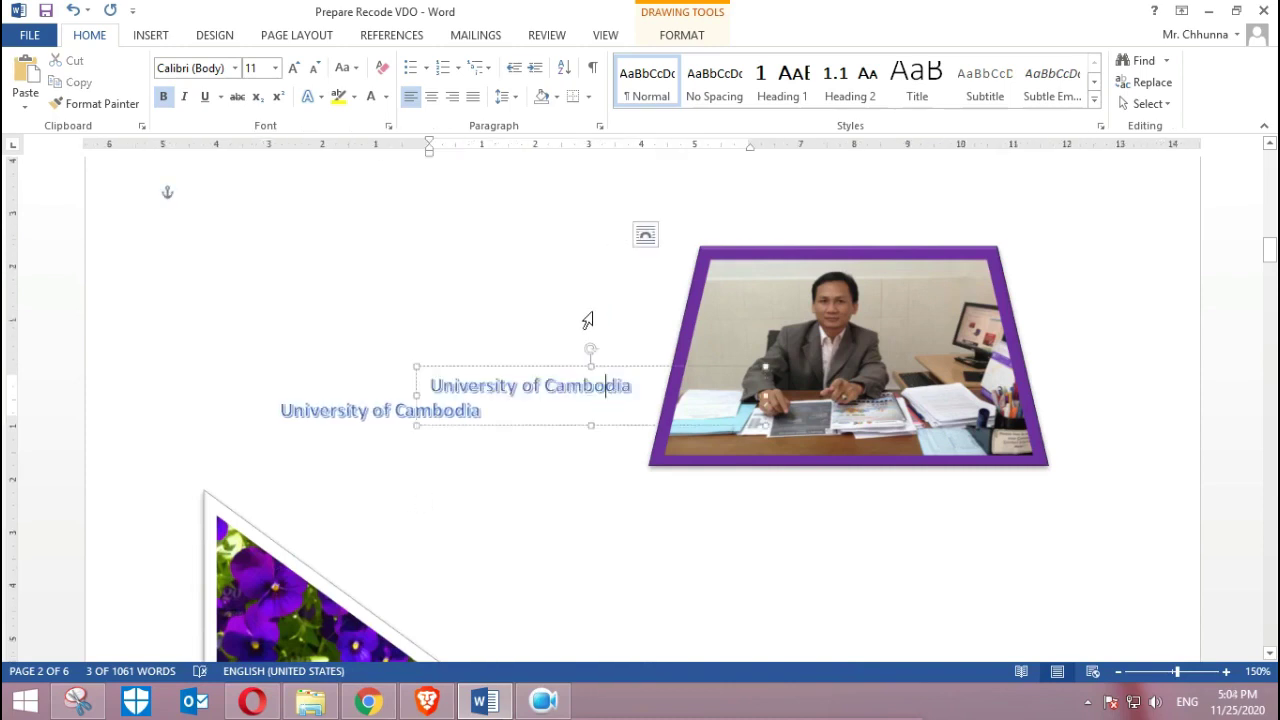
left_click(562, 368)
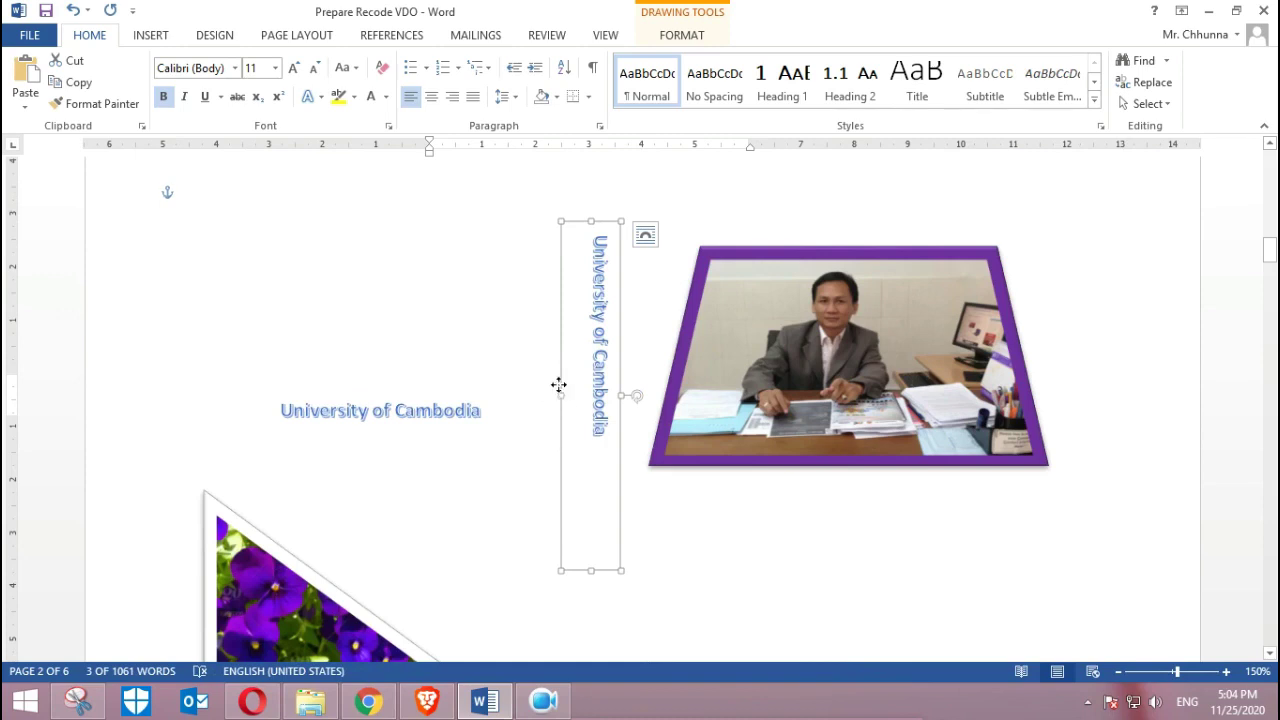
left_click(559, 389)
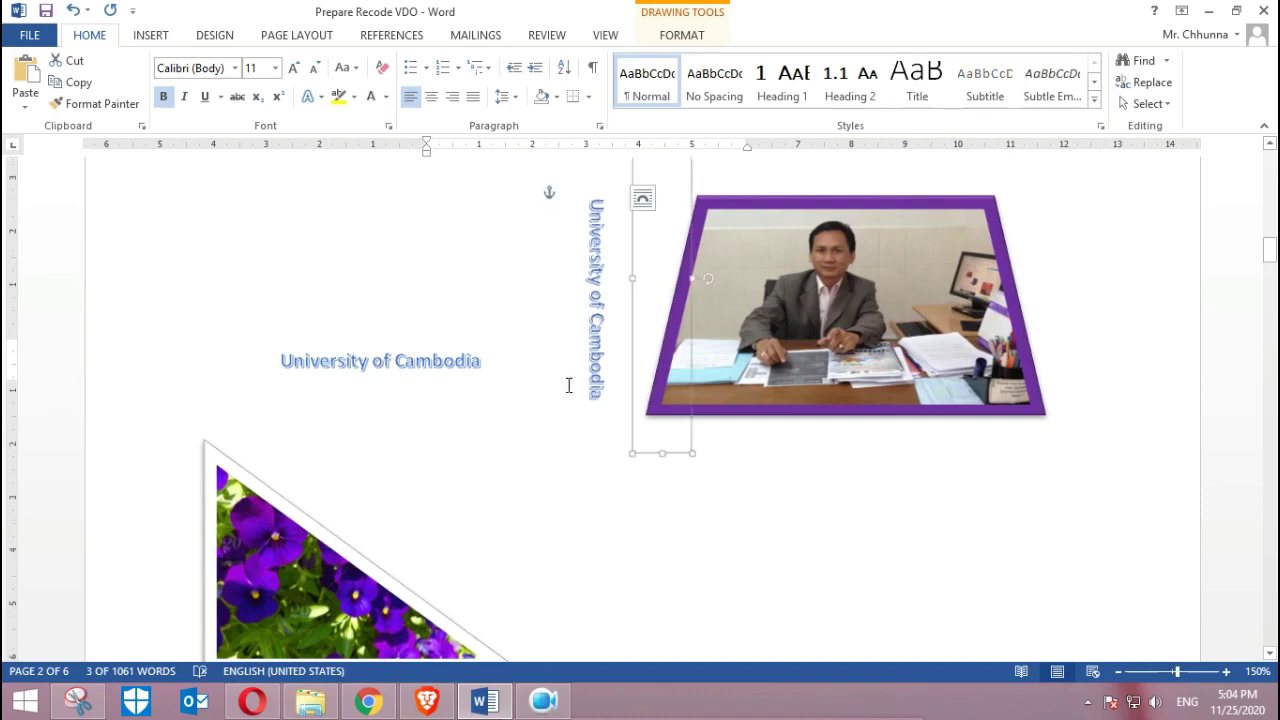
- Fine-tune the horizontal box's position until it meets the bottom of the vertical box
left_click(468, 385)
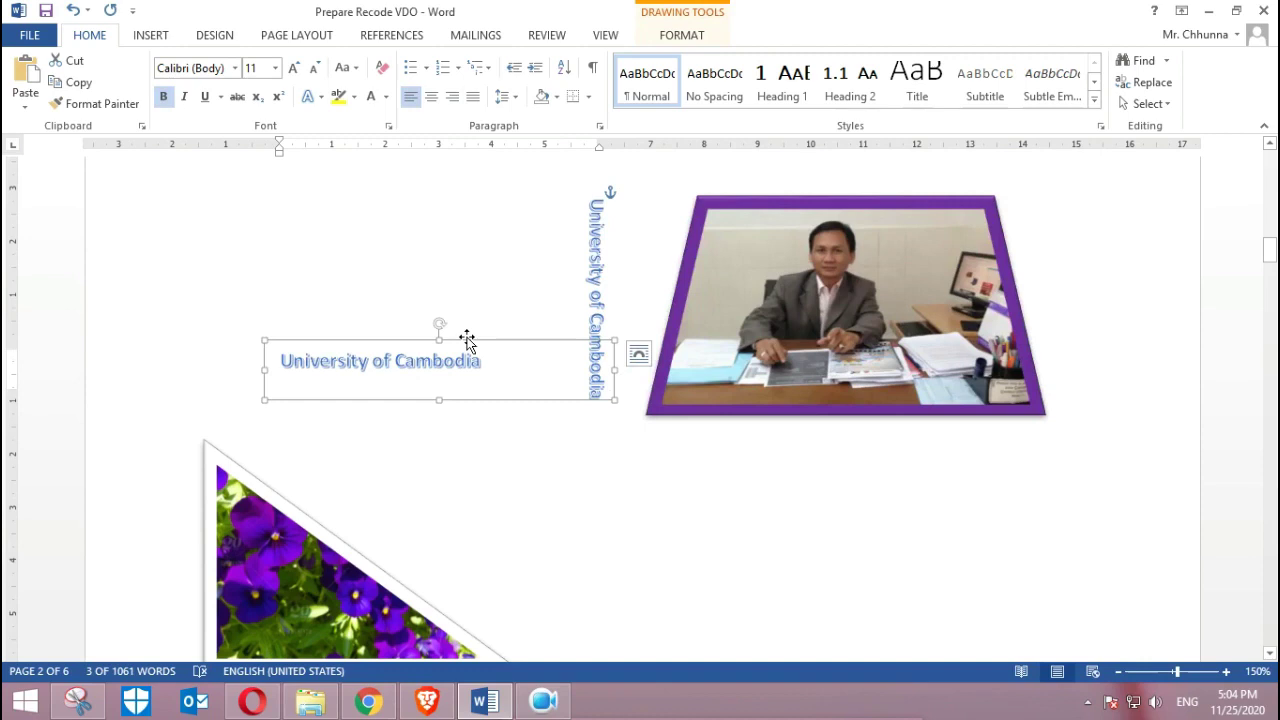
left_click_drag(467, 338, 462, 345)
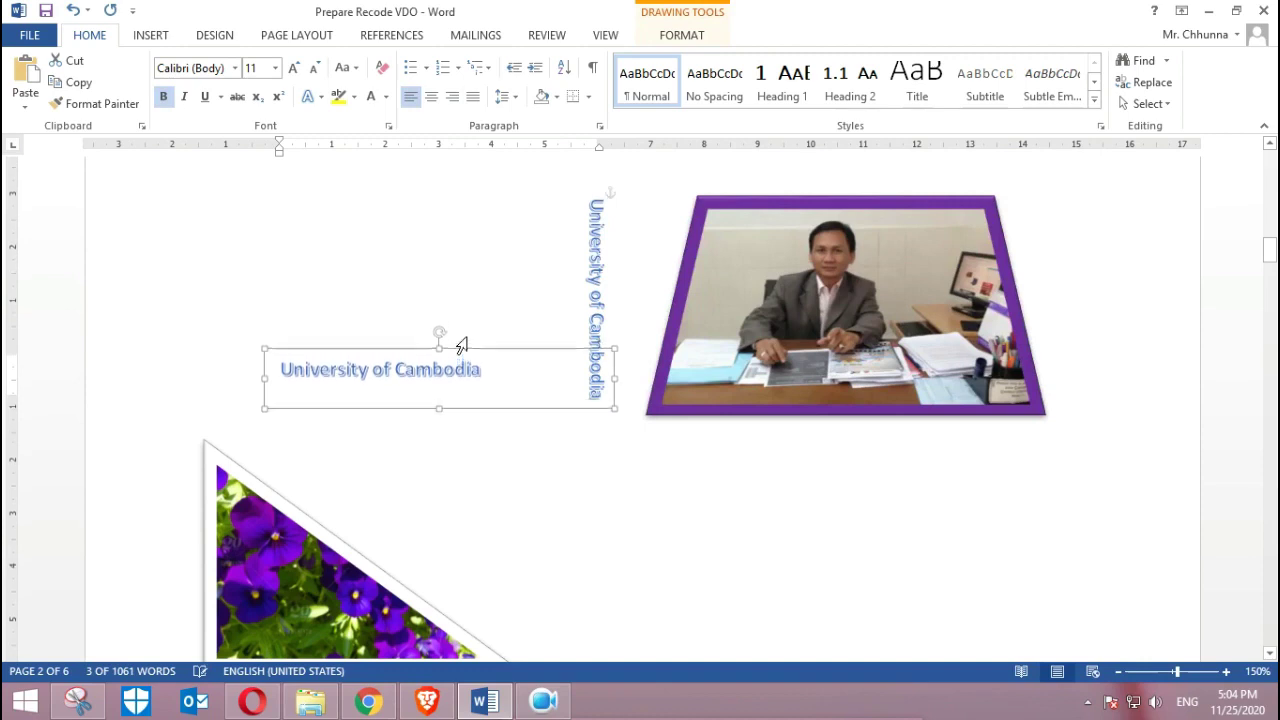
key("Down")
key("Down")
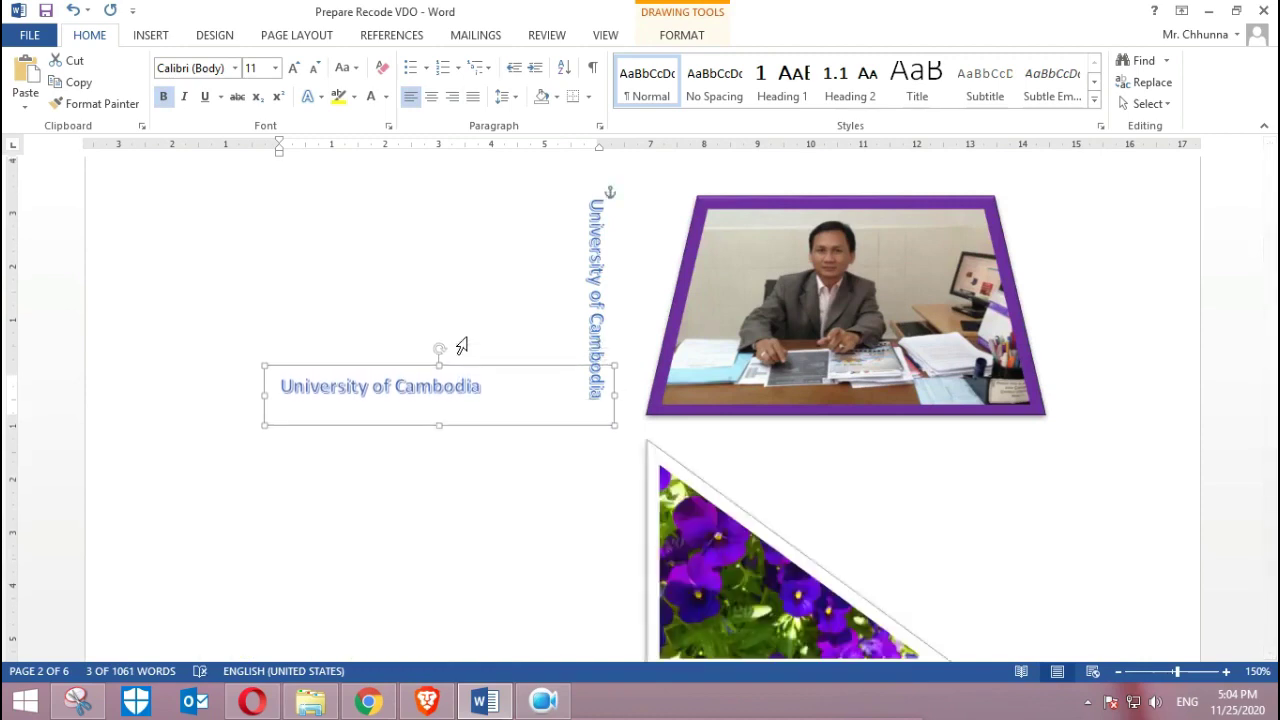
key("Right")
key("Right")
key("Right")
key("Right")
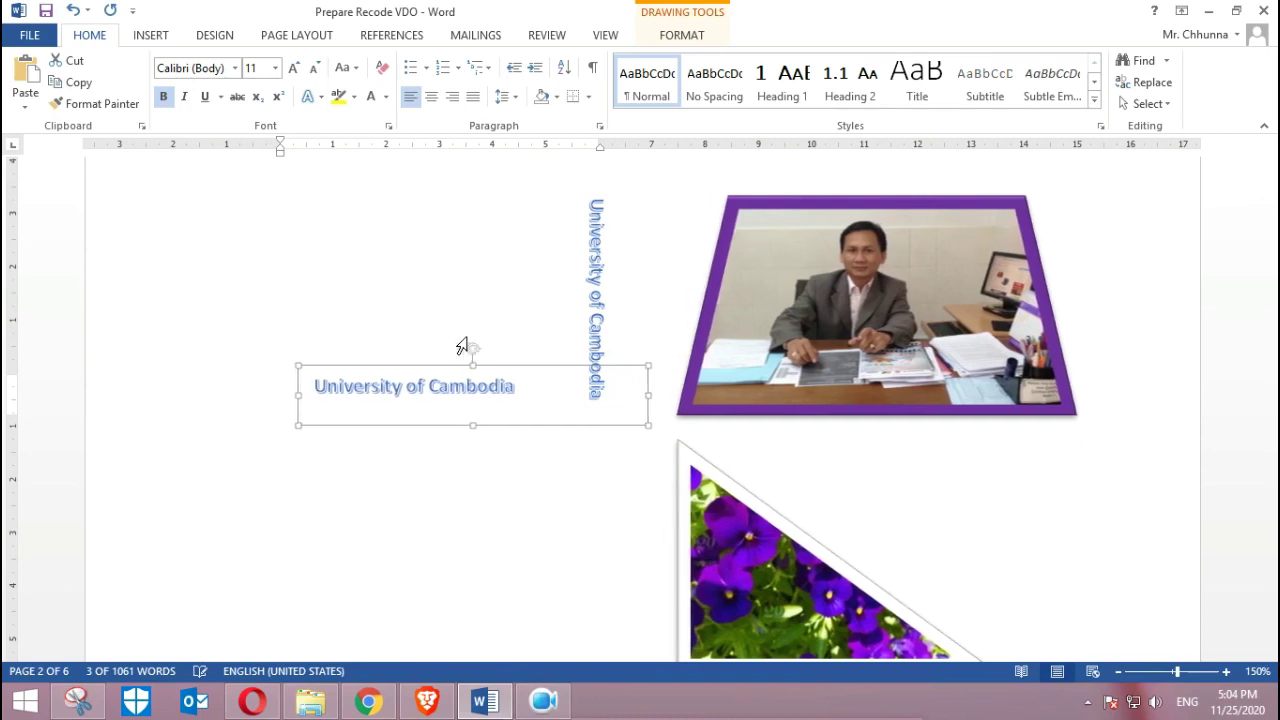
key("Right")
key("Right")
key("Right")
key("Right")
key("Right")
key("Right")
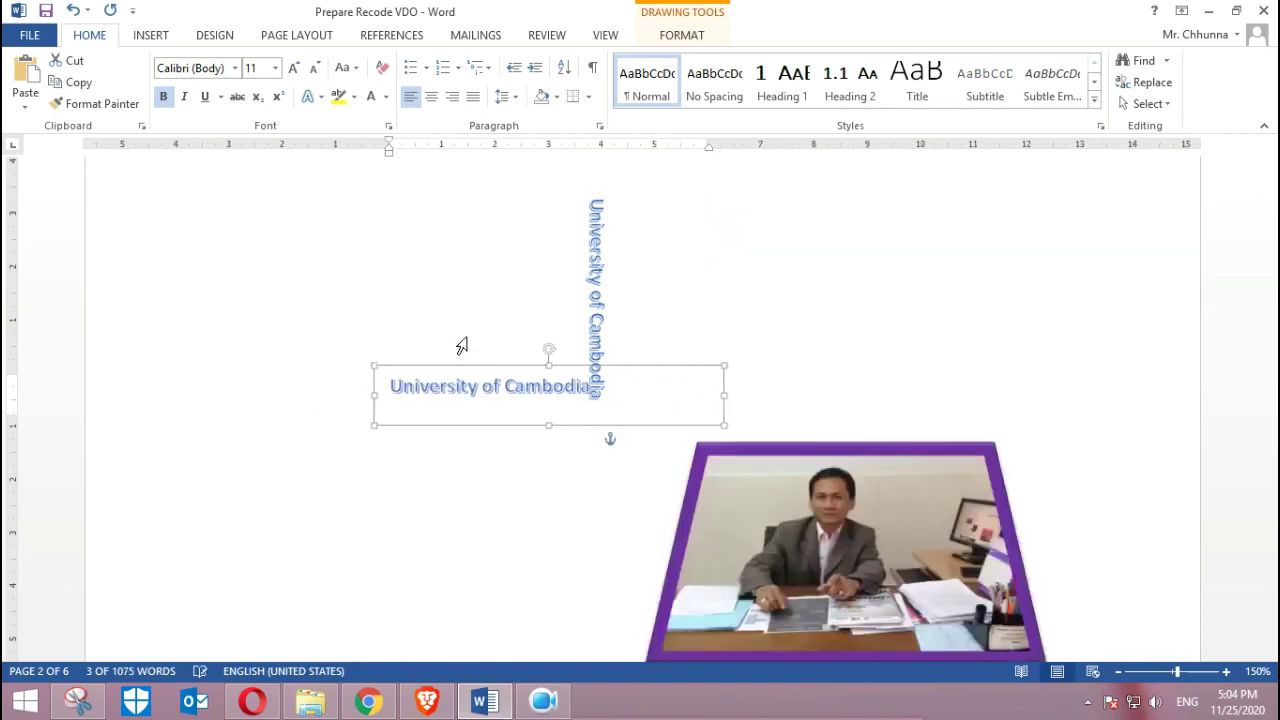
key("ctrl+Left")
key("ctrl+Left")
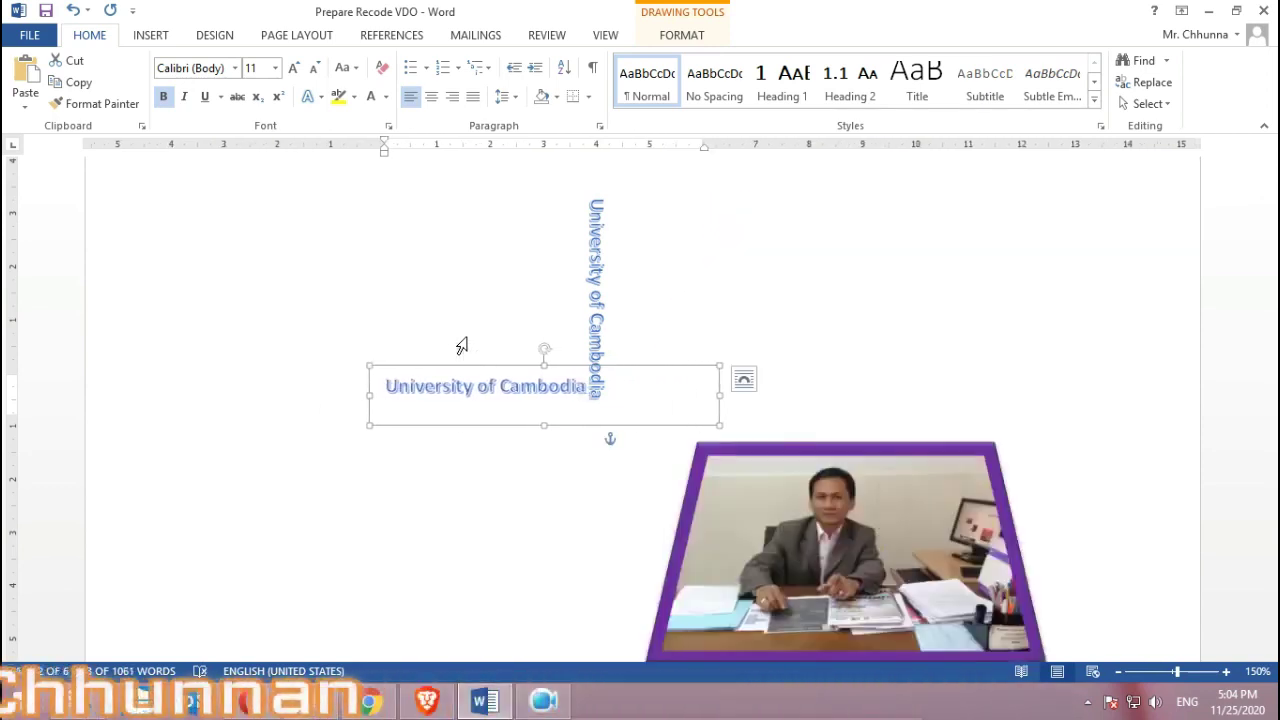
key("ctrl+Down")
key("ctrl+Down")
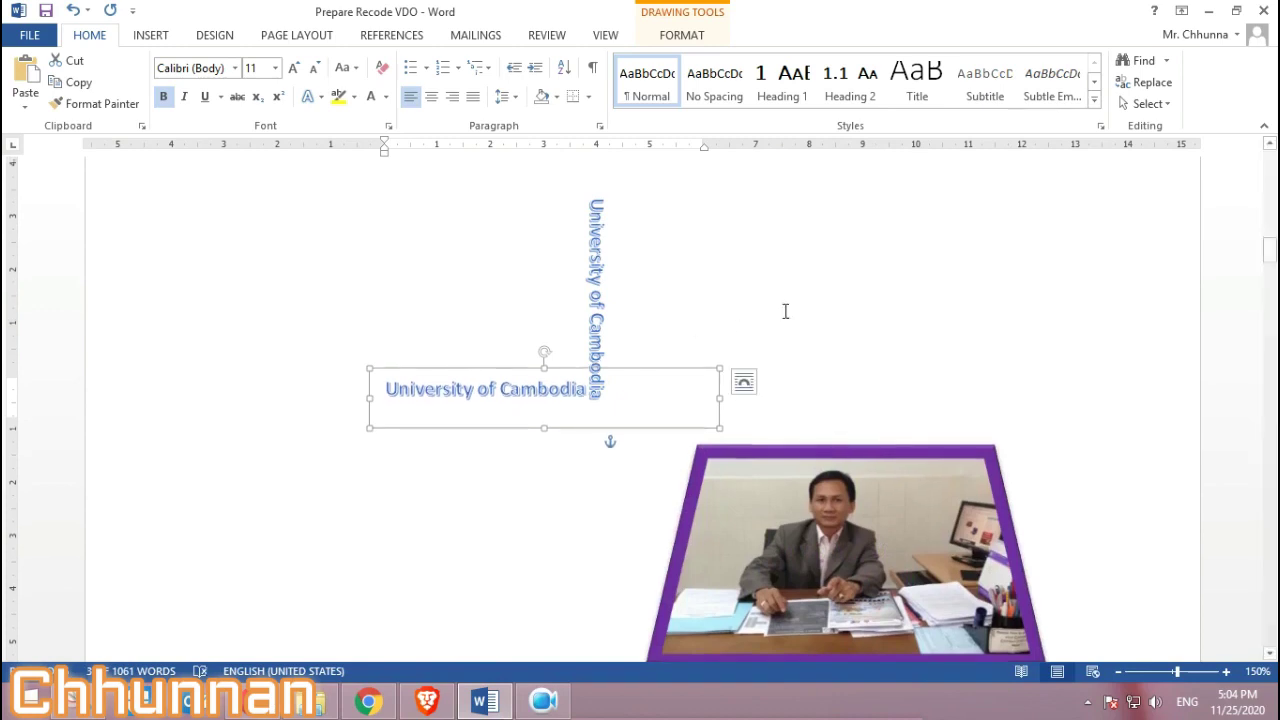
key("Tab")
left_click(520, 366)
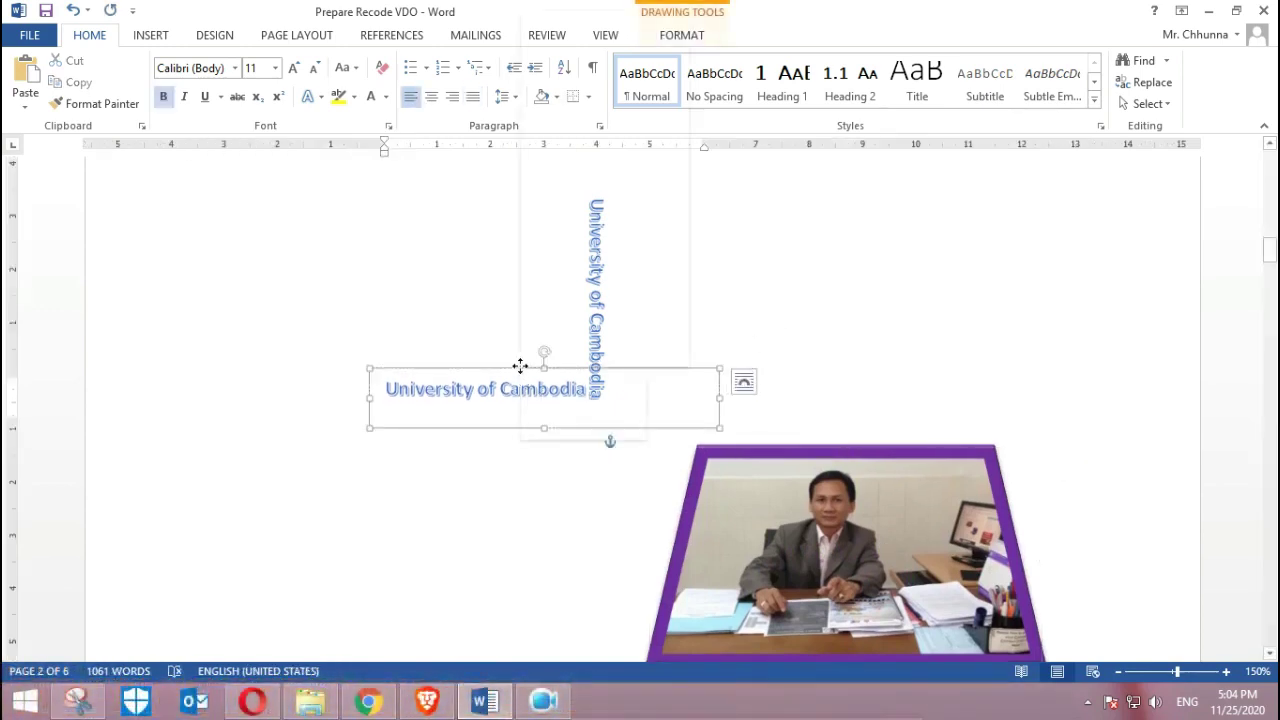
- Copy the horizontal 'University of Cambodia' text box and paste a duplicate onto the blank page
right_click(520, 366)
left_click(576, 47)
key("Tab")
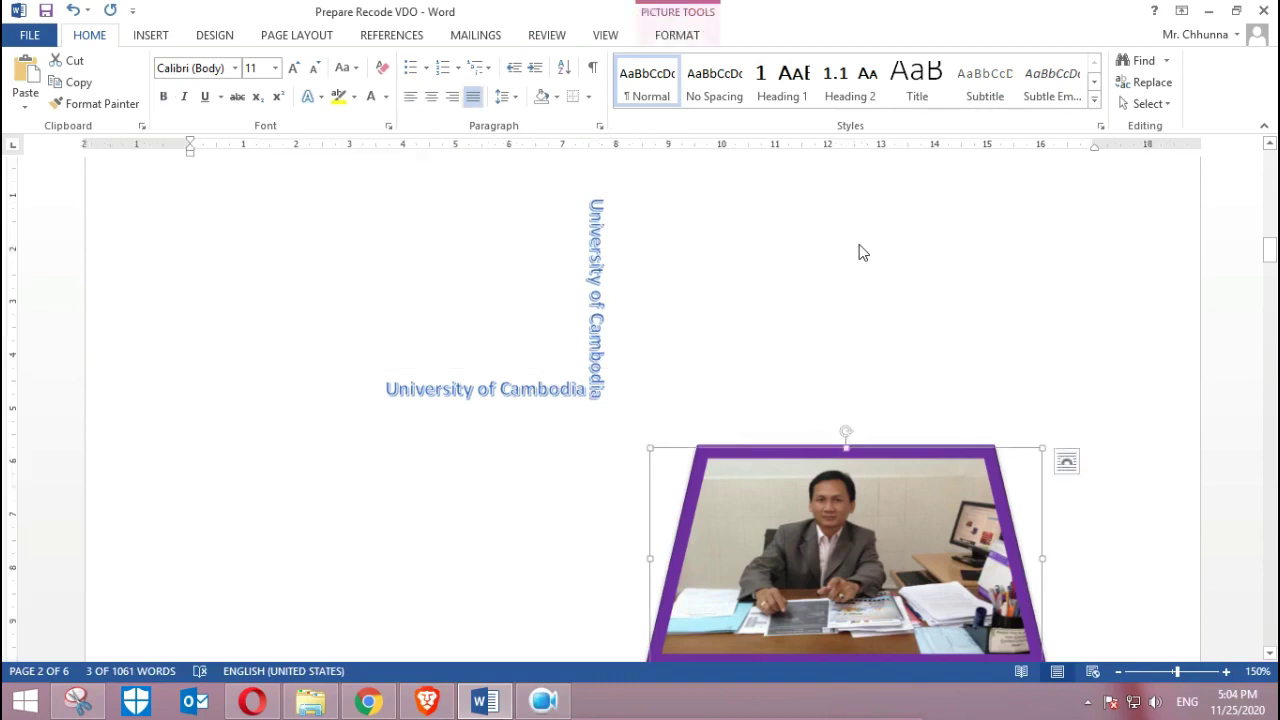
right_click(858, 248)
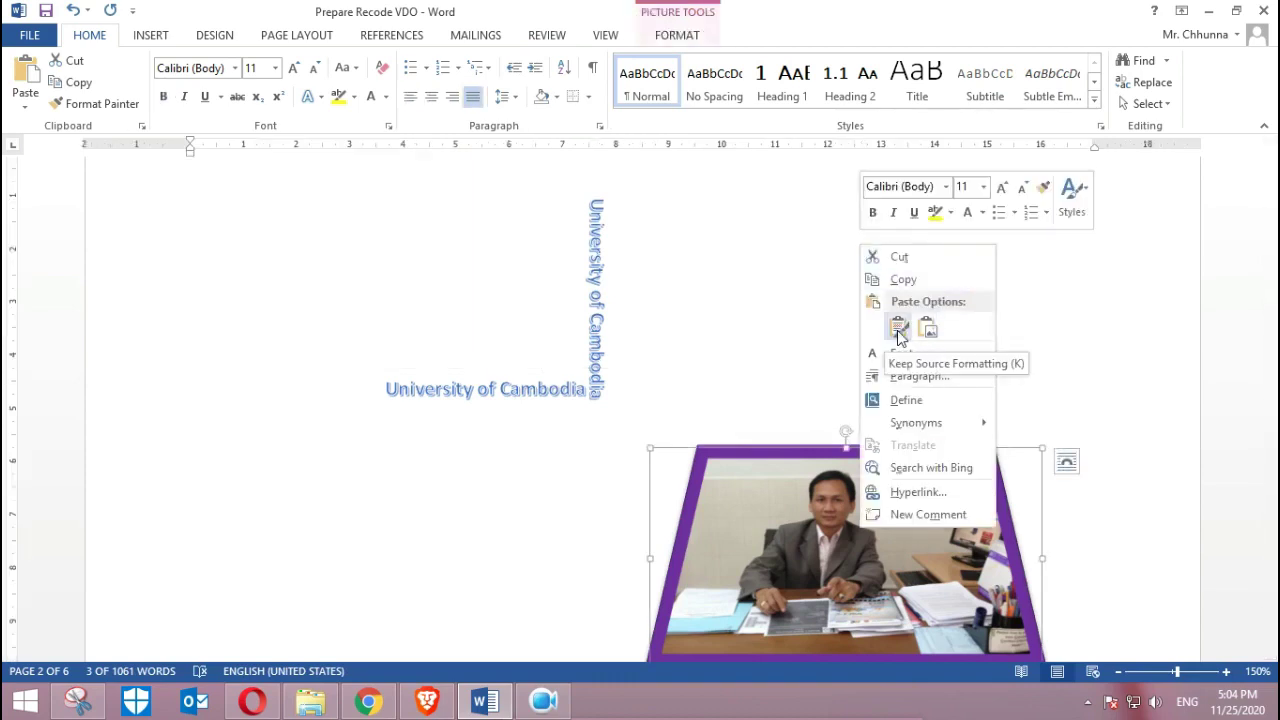
key("Escape")
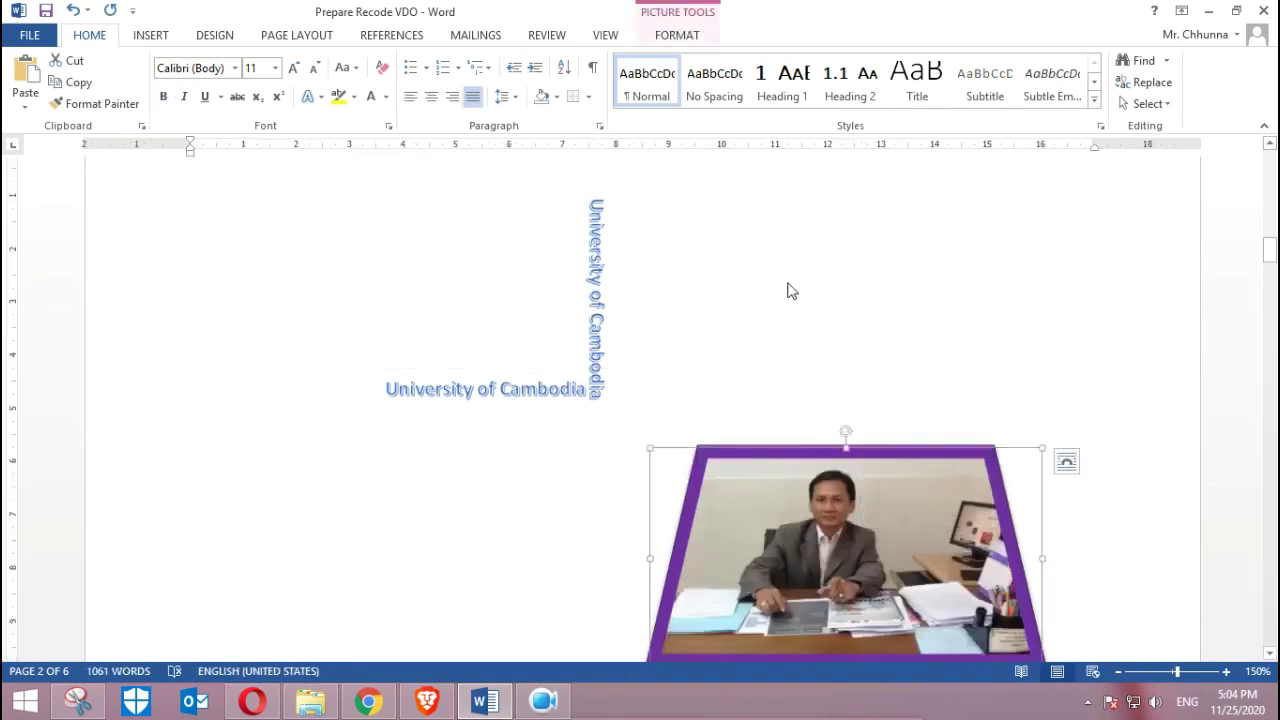
right_click(788, 290)
left_click(825, 365)
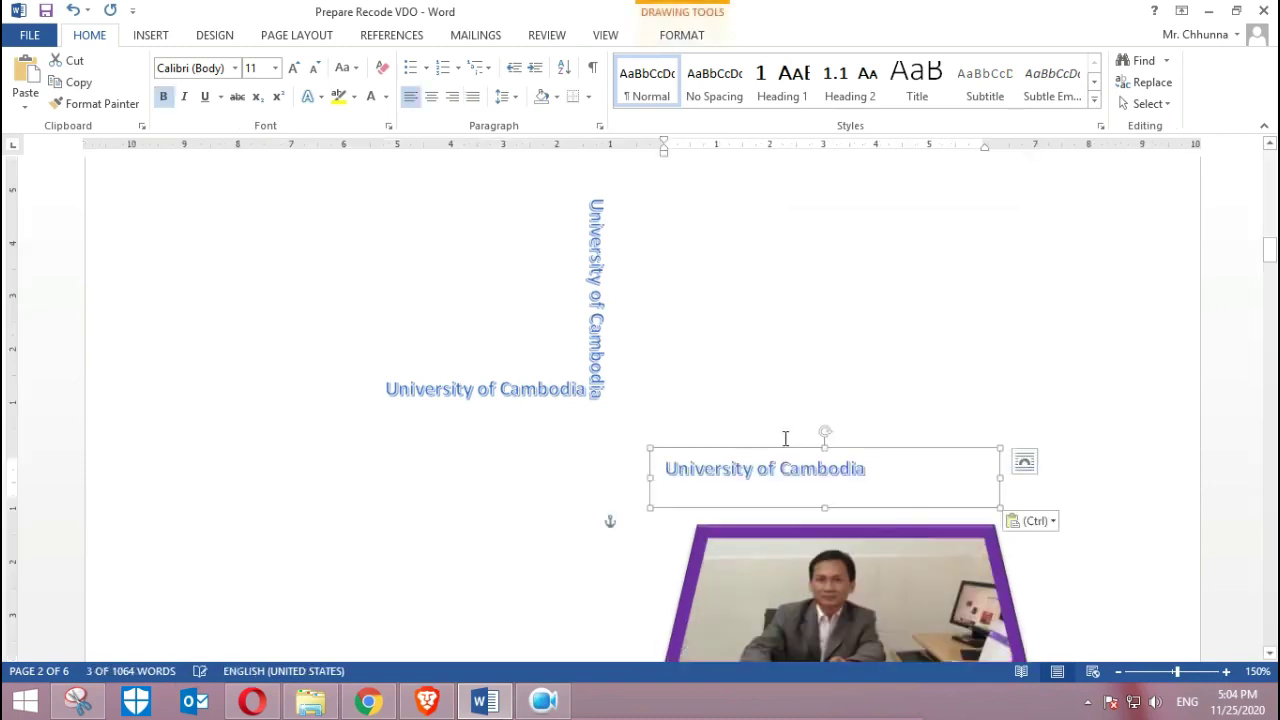
- Drag the duplicate so it runs along the top end of the vertical text
mouse_move(776, 448)
left_mouse_down()
mouse_move(468, 208)
mouse_move(504, 327)
left_mouse_up()
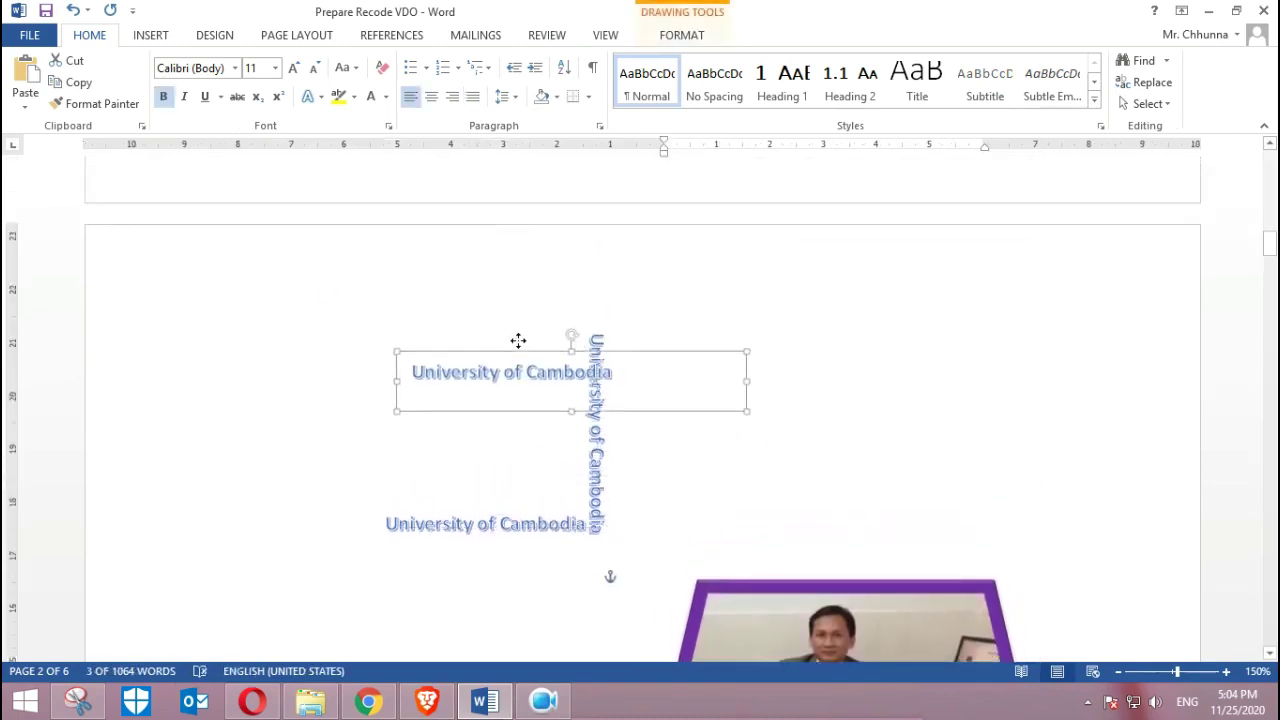
left_click_drag(504, 327, 497, 315)
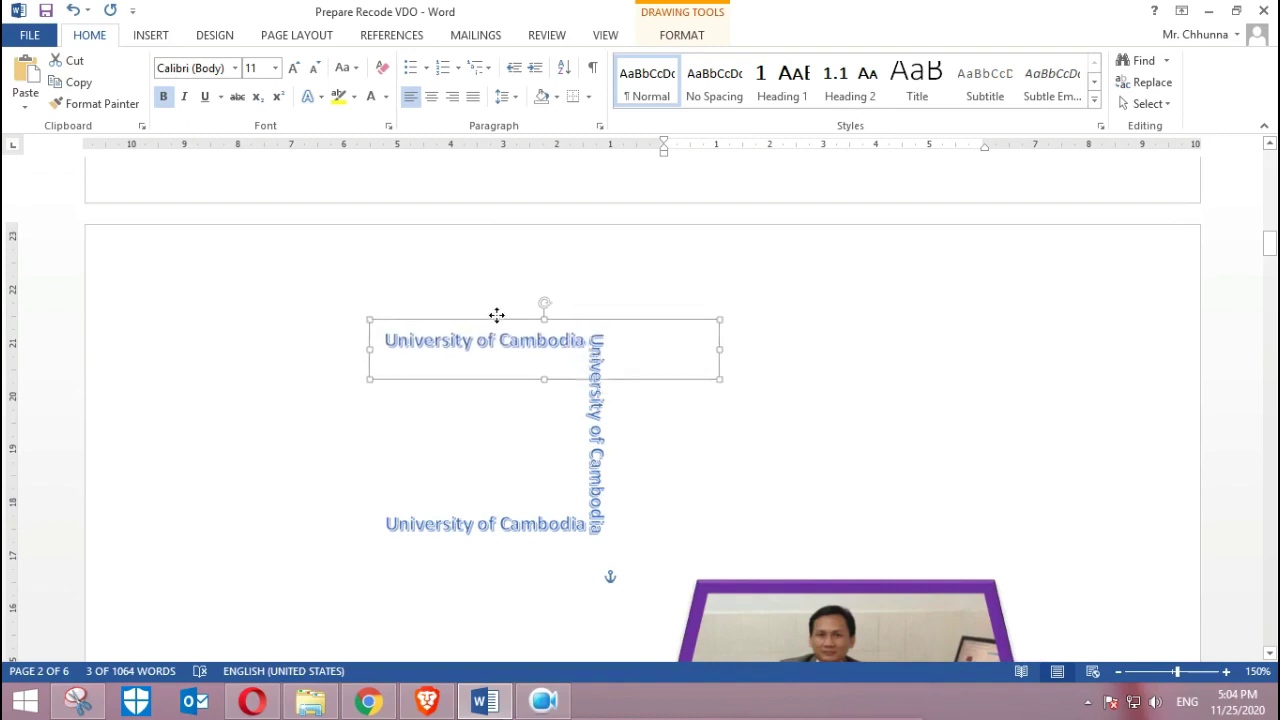
left_click(878, 500)
scroll(880, 490, "down", 1)
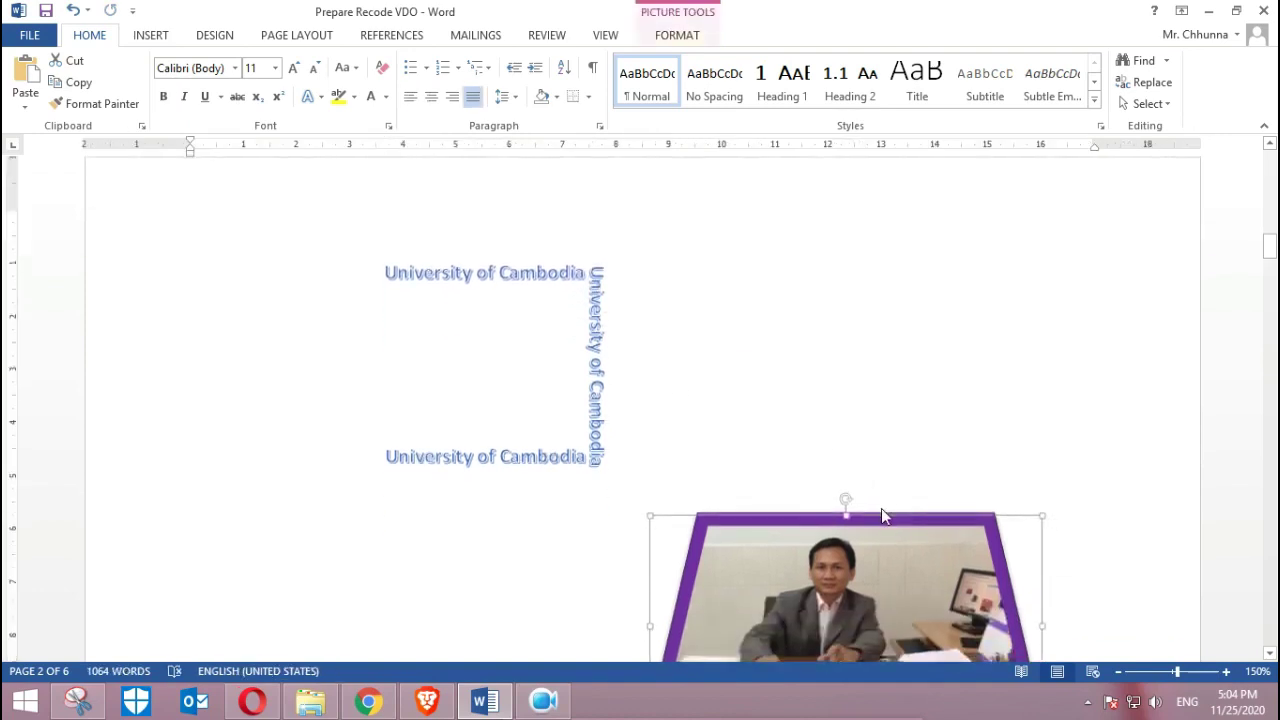
- Delete the photo and the triangular flower picture
key("Delete")
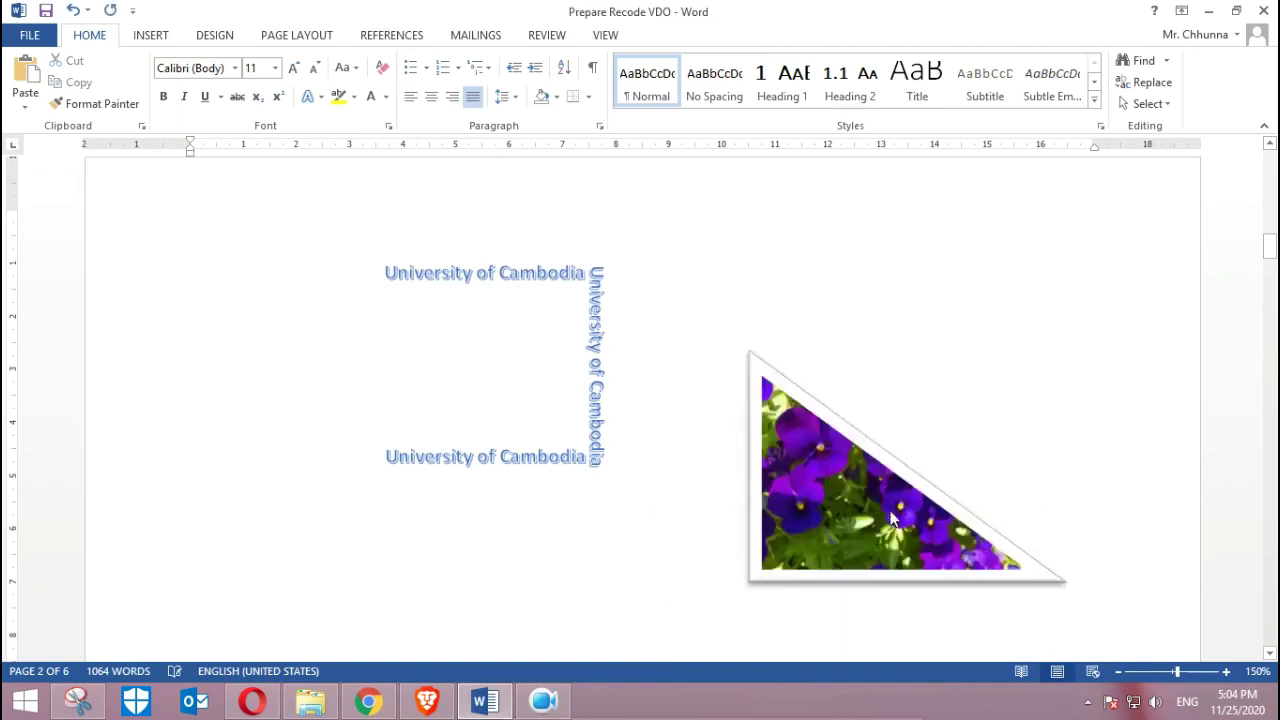
left_click(929, 520)
key("Delete")
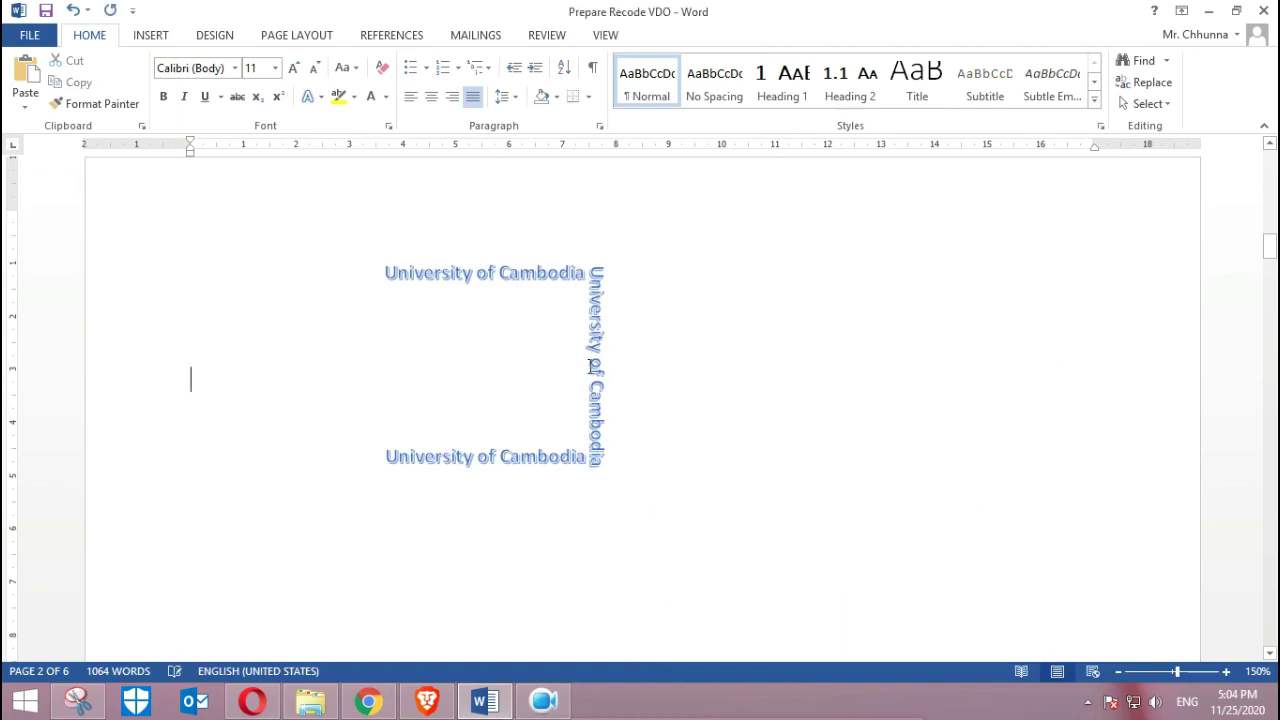
- Copy the vertical text box, paste it, and move the copy to the square's left side
left_click(604, 362)
right_click(567, 398)
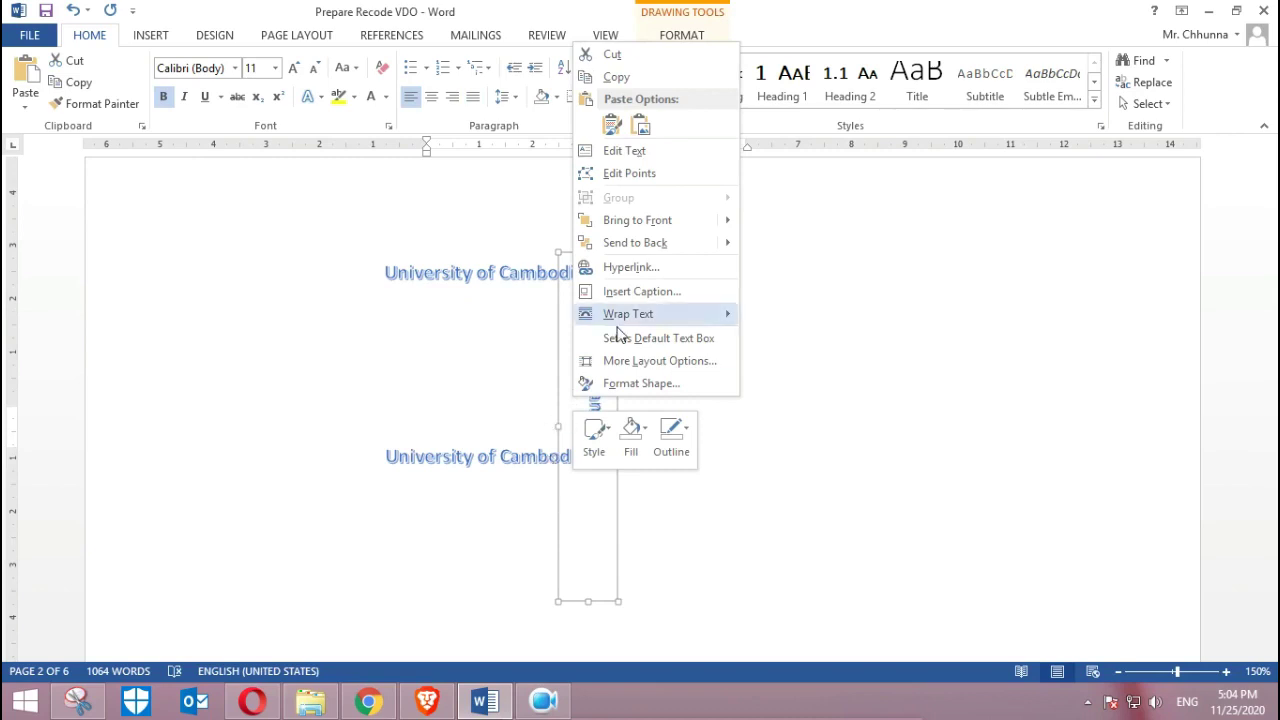
left_click(616, 77)
left_click(779, 355)
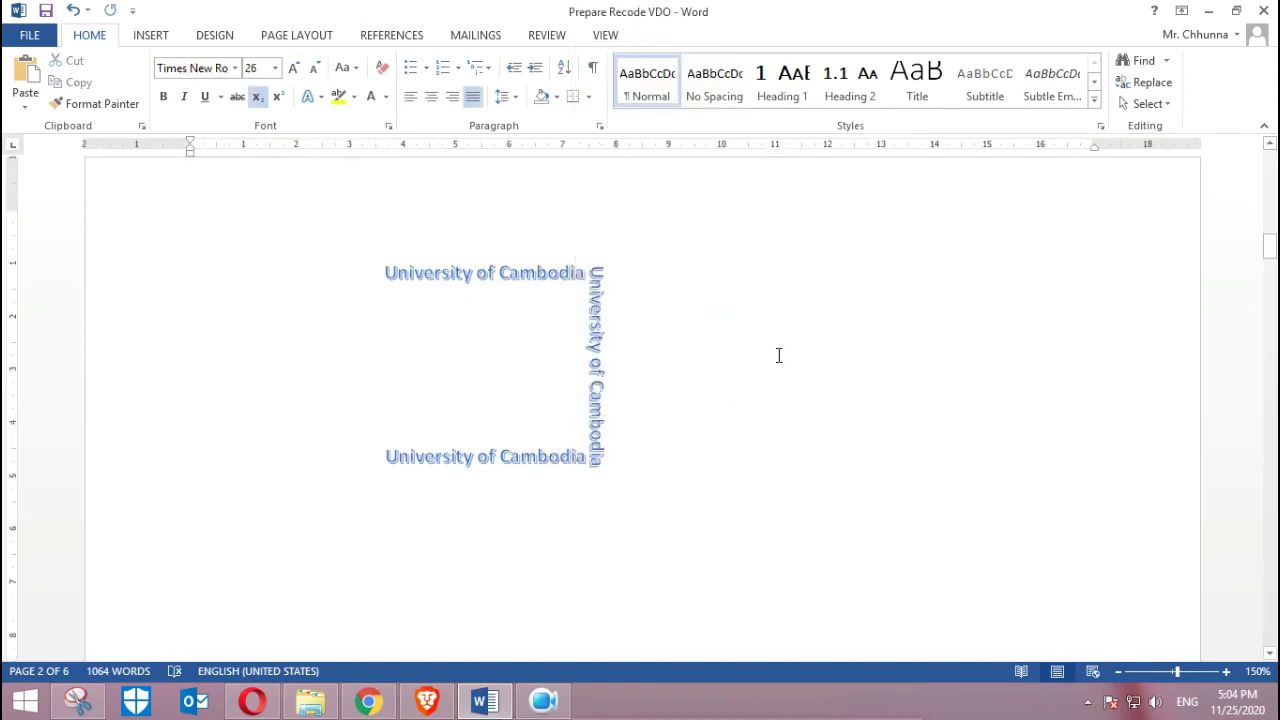
key("ctrl+v")
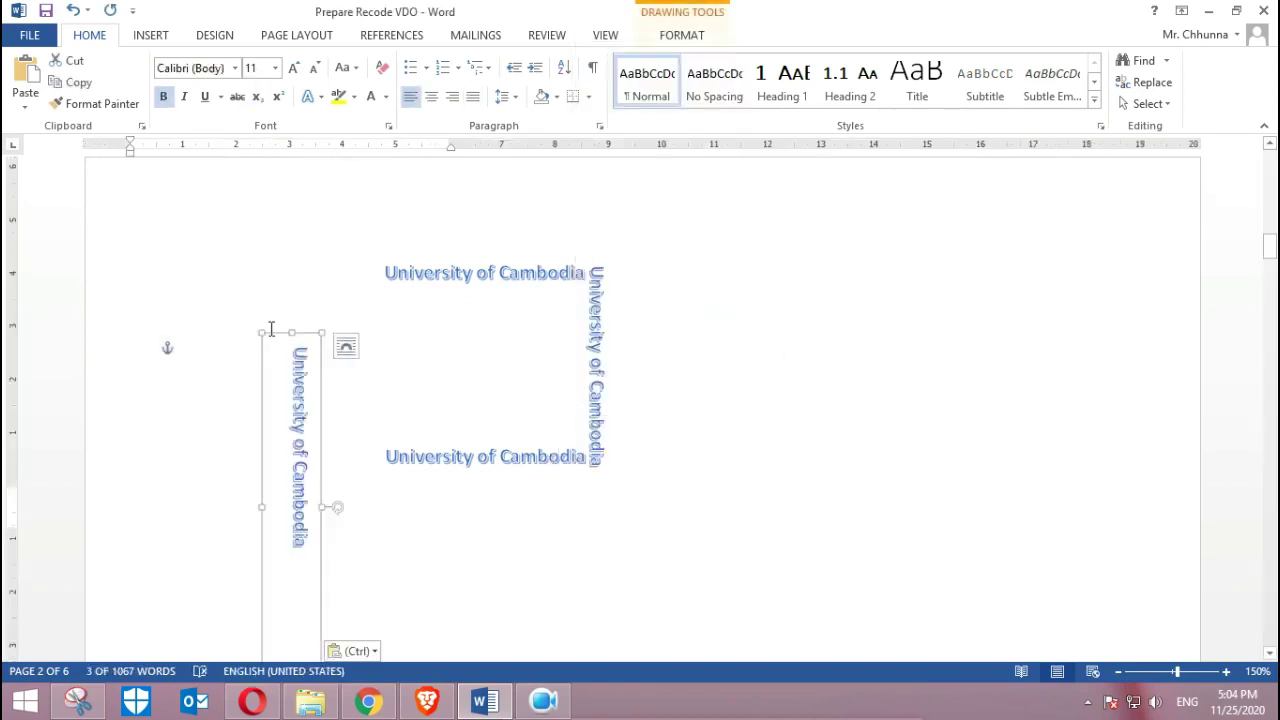
left_click_drag(272, 333, 346, 255)
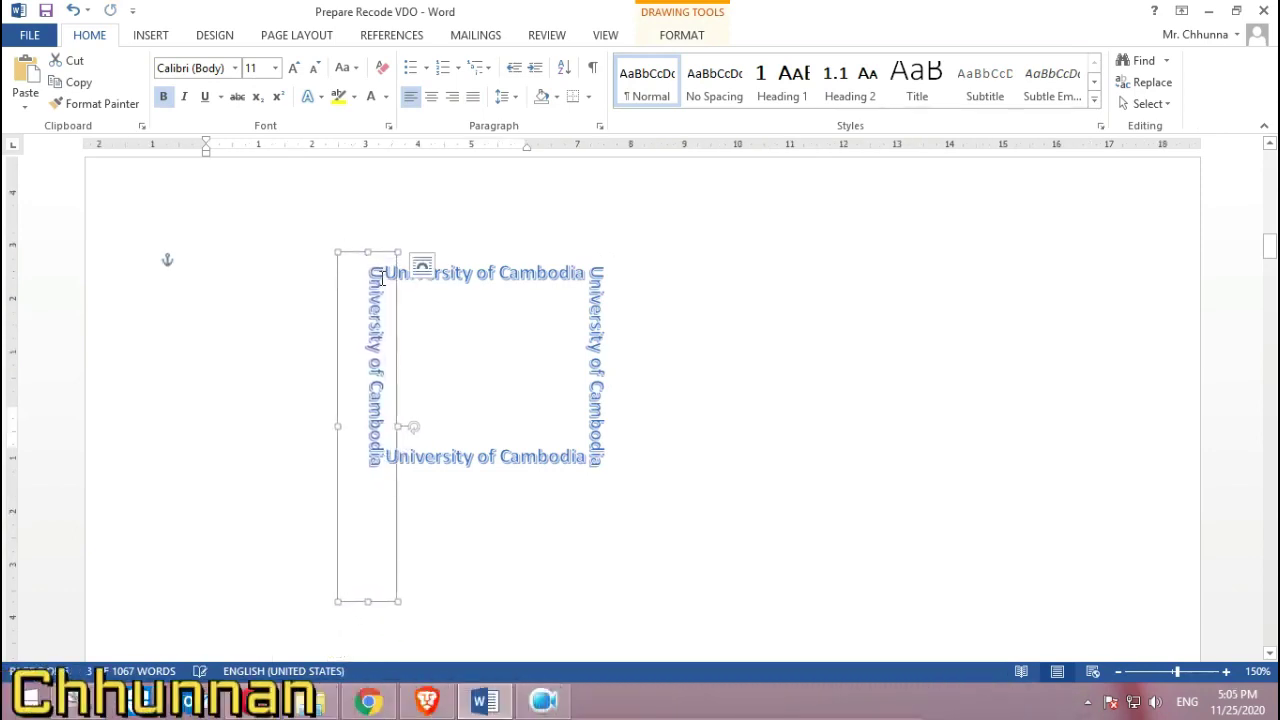
left_click(786, 378)
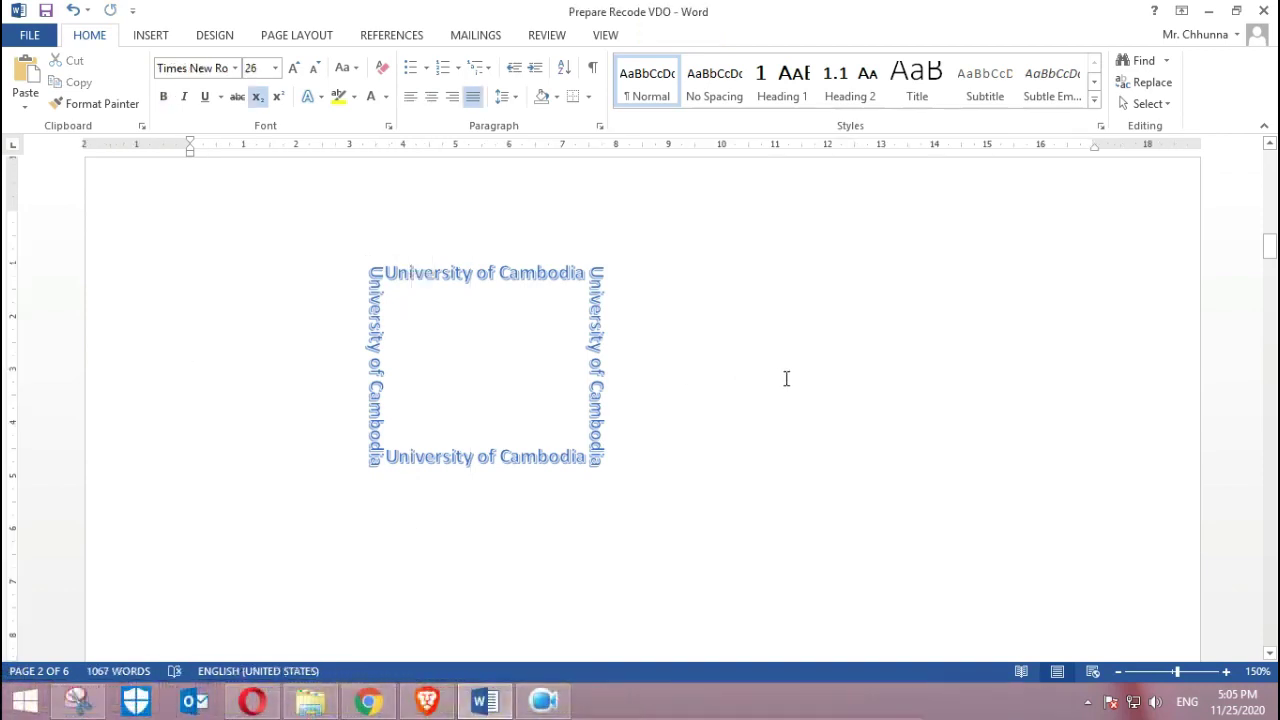
- Try an orange shape fill on the top box, then undo it
left_click(465, 282)
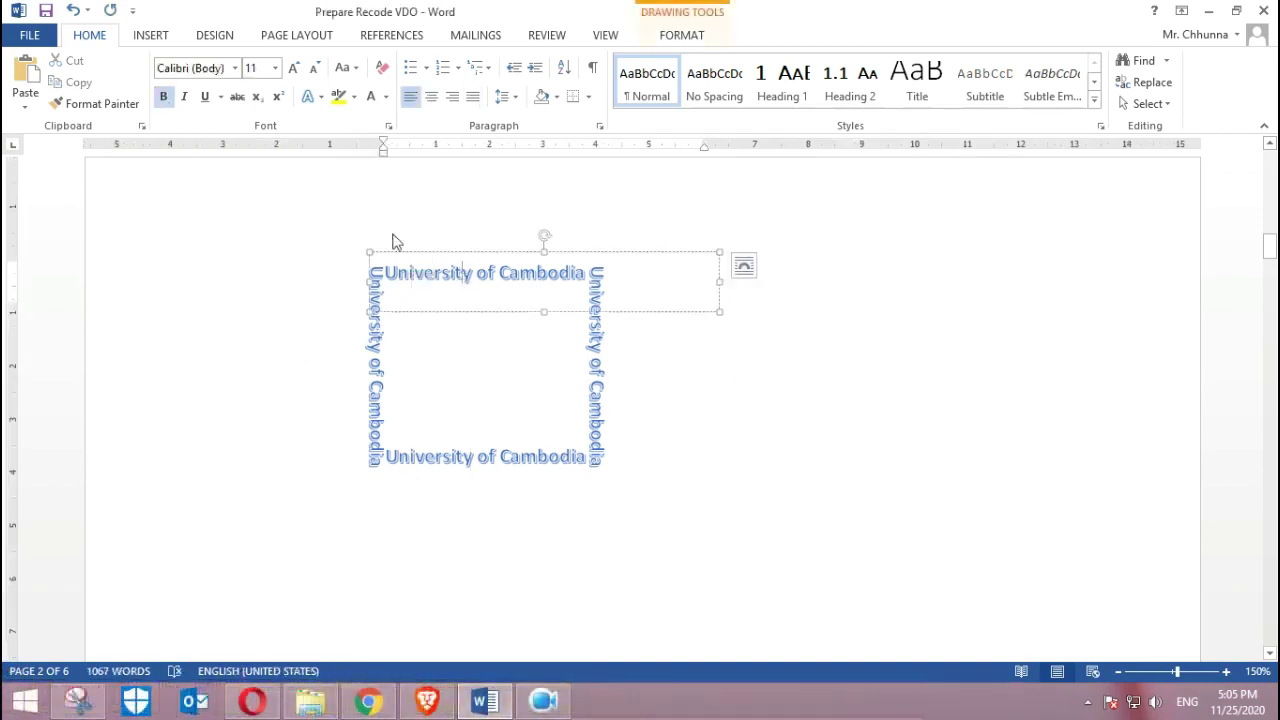
double_click(477, 253)
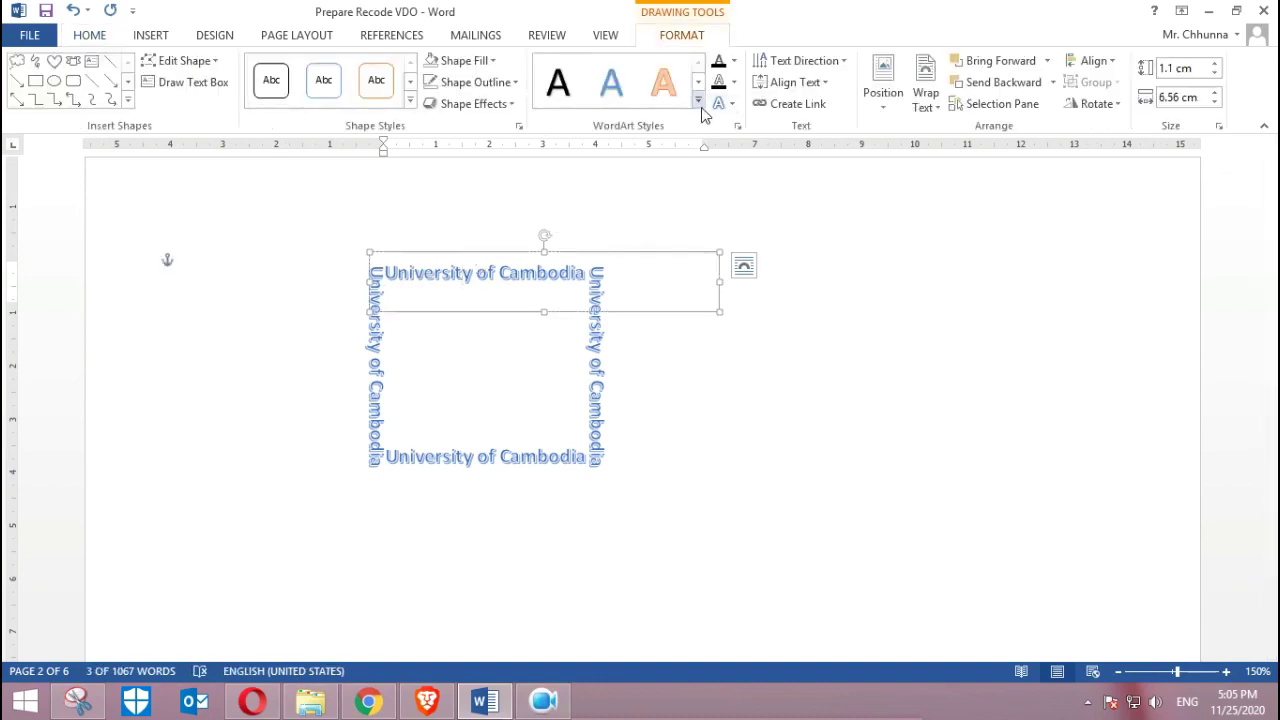
left_click(699, 103)
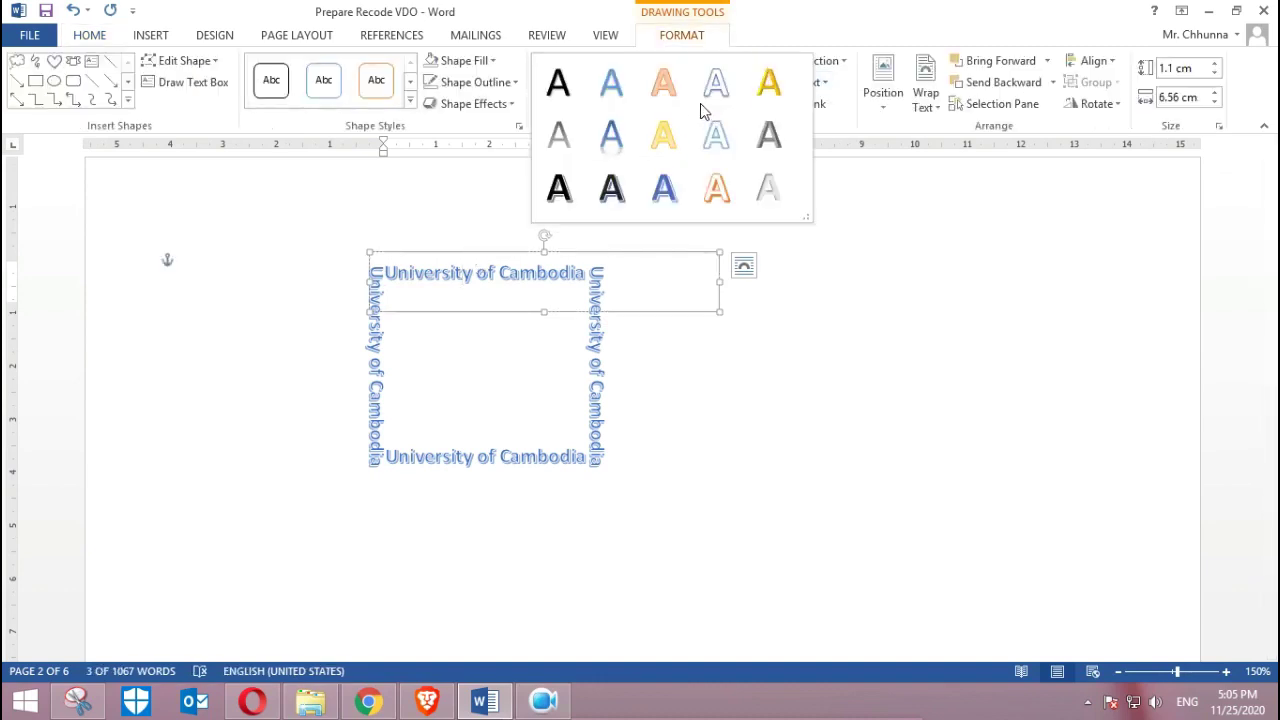
left_click(410, 101)
left_click(370, 288)
left_click(365, 290)
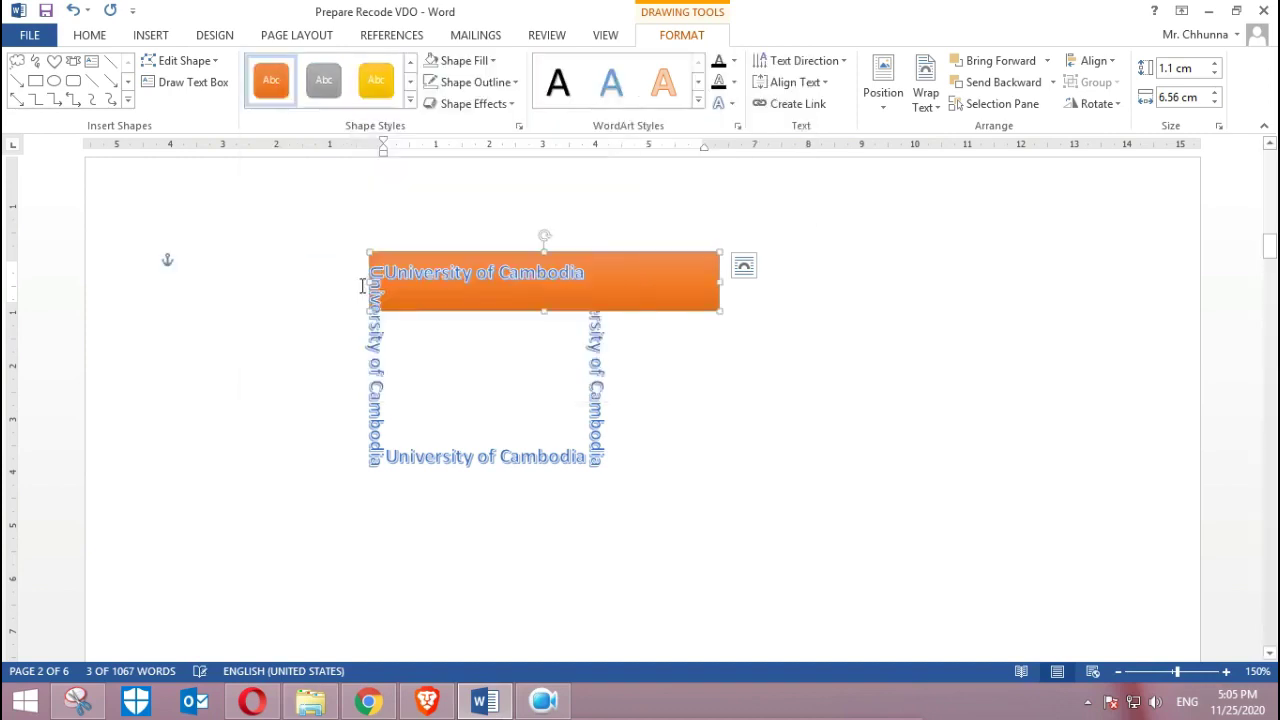
key("ctrl+z")
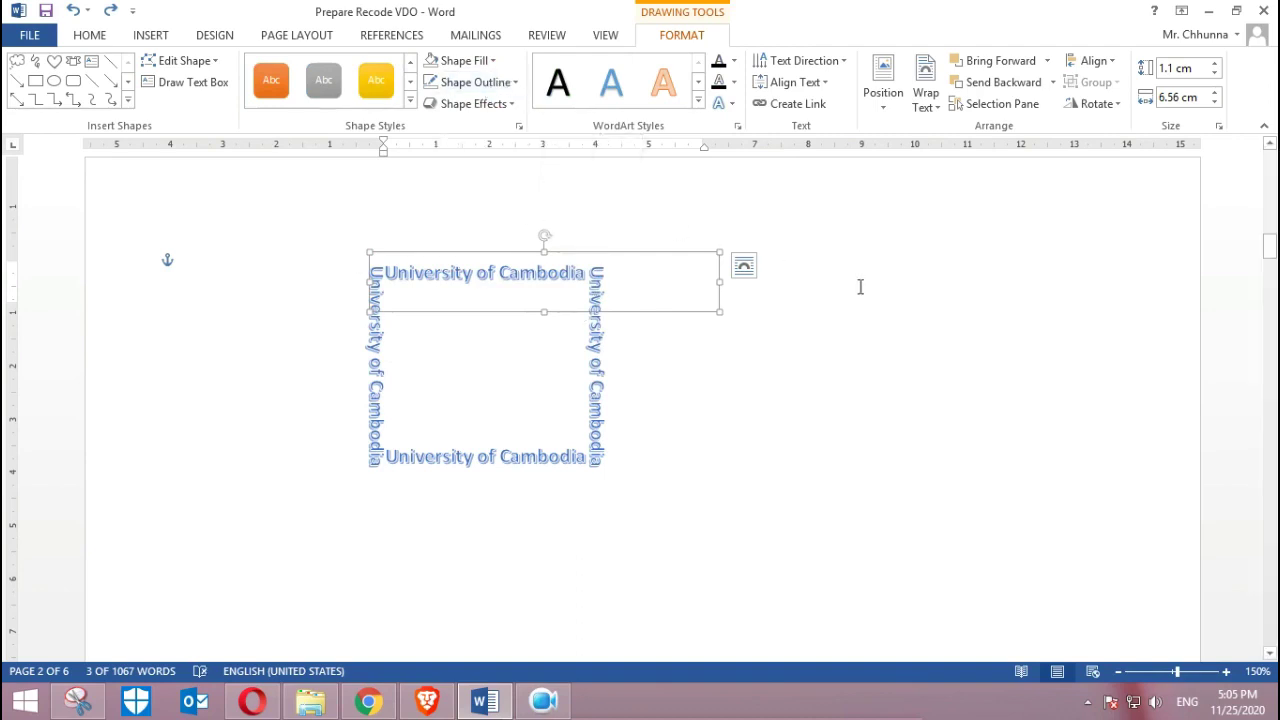
- Apply the orange-outline WordArt style to all the text in the top box
left_click(536, 271)
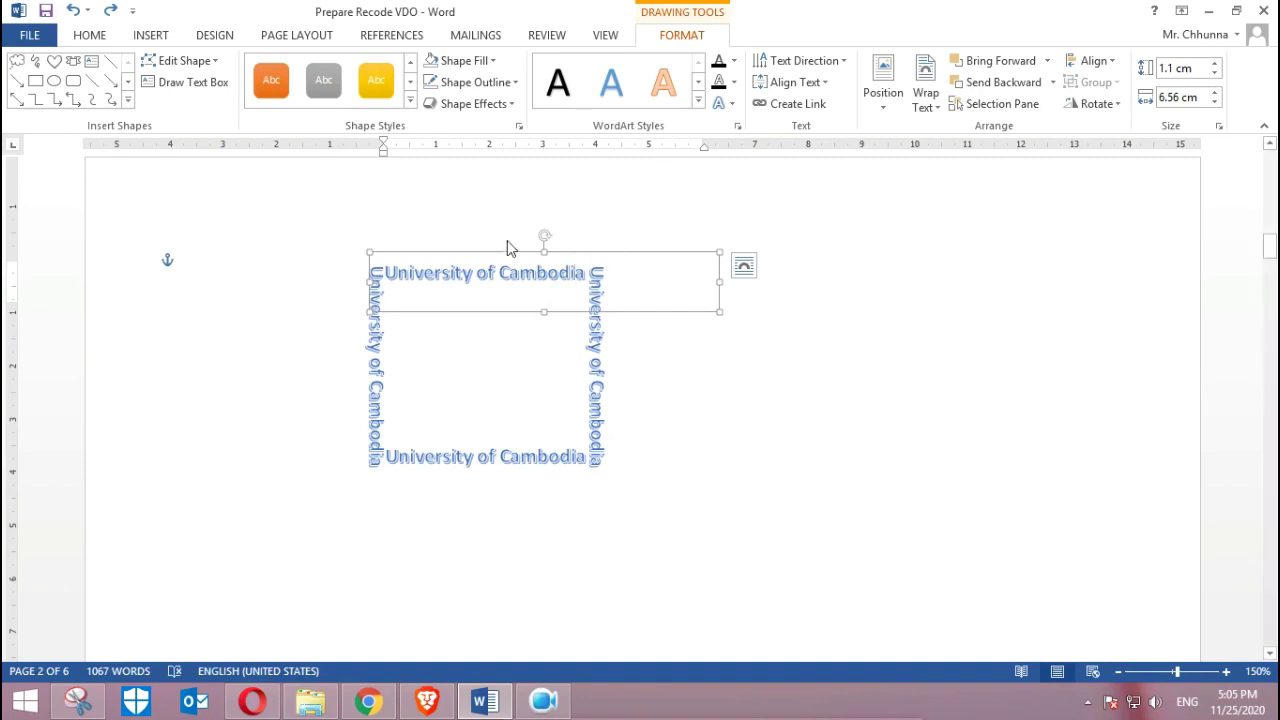
left_click(697, 103)
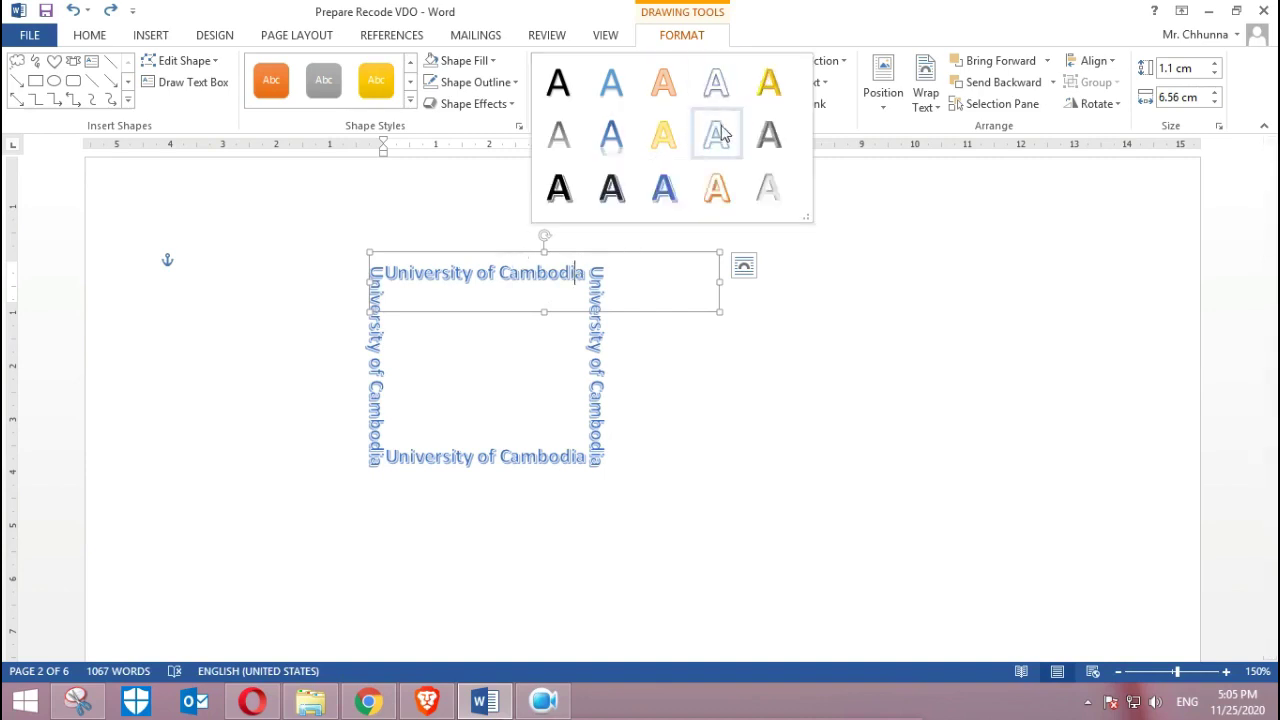
left_click(490, 277)
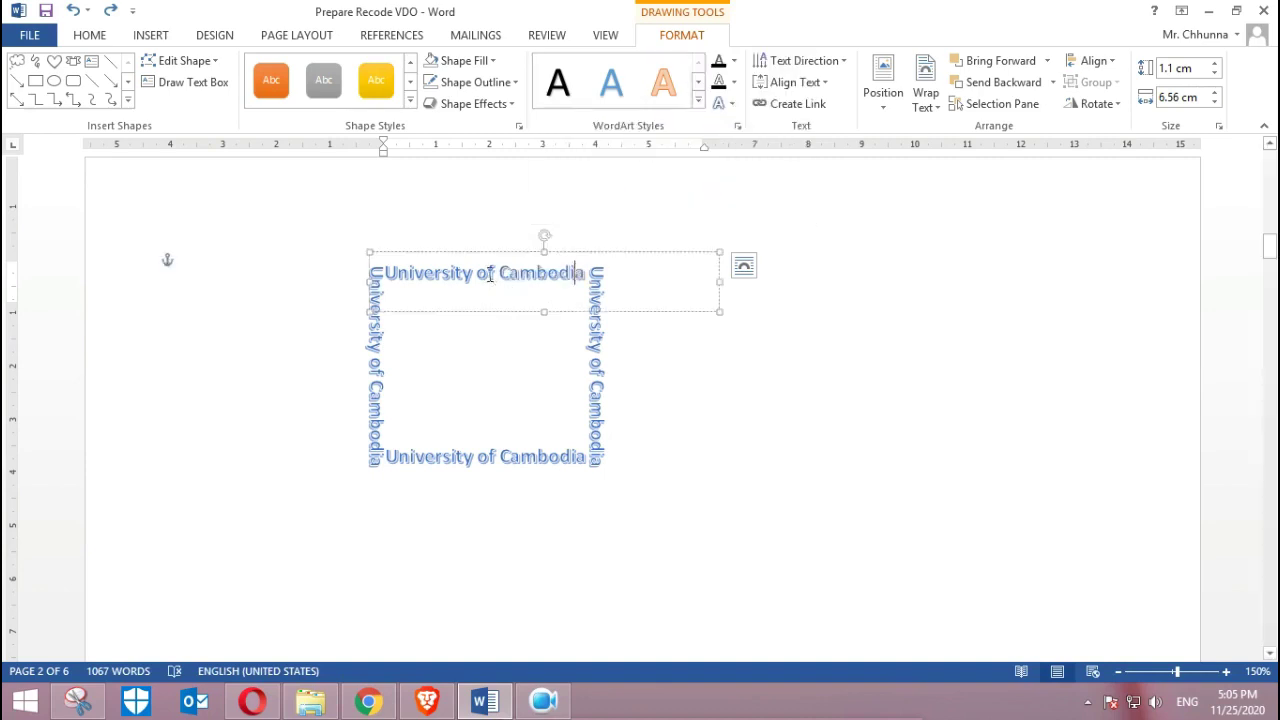
triple_click(592, 272)
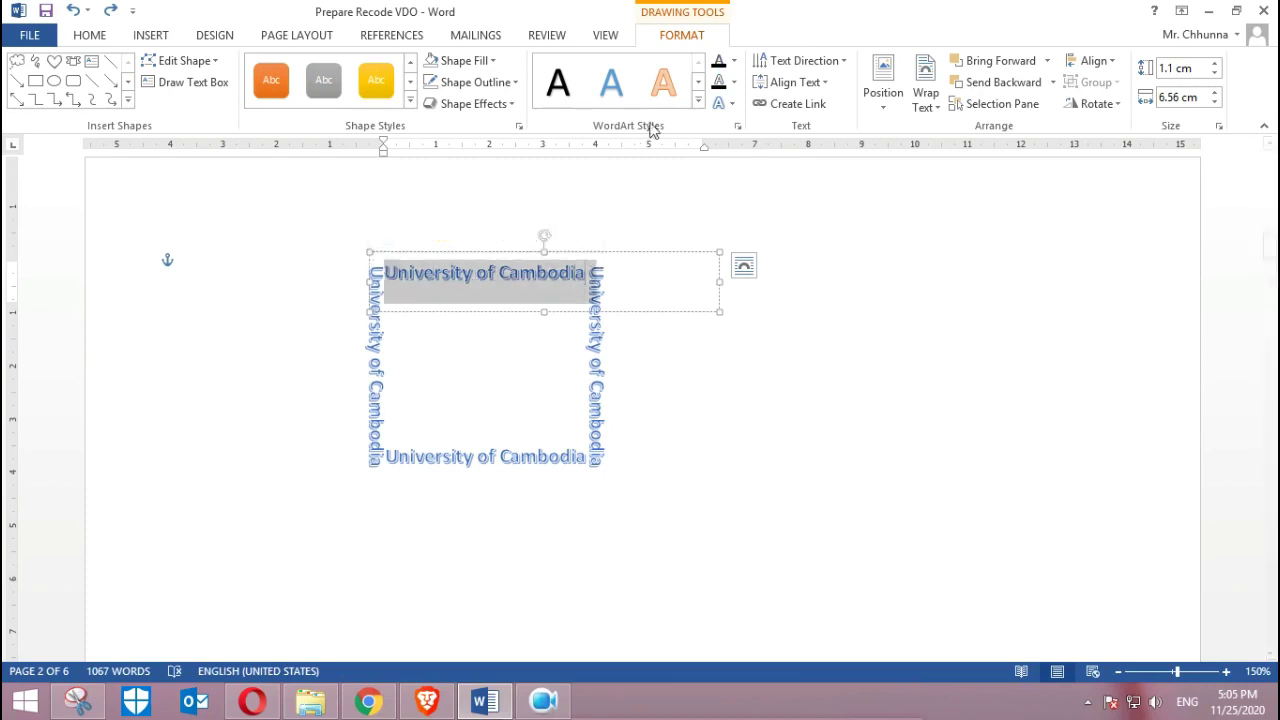
left_click(663, 82)
- Give the right, bottom and left boxes the same orange-outline WordArt style
left_click(599, 332)
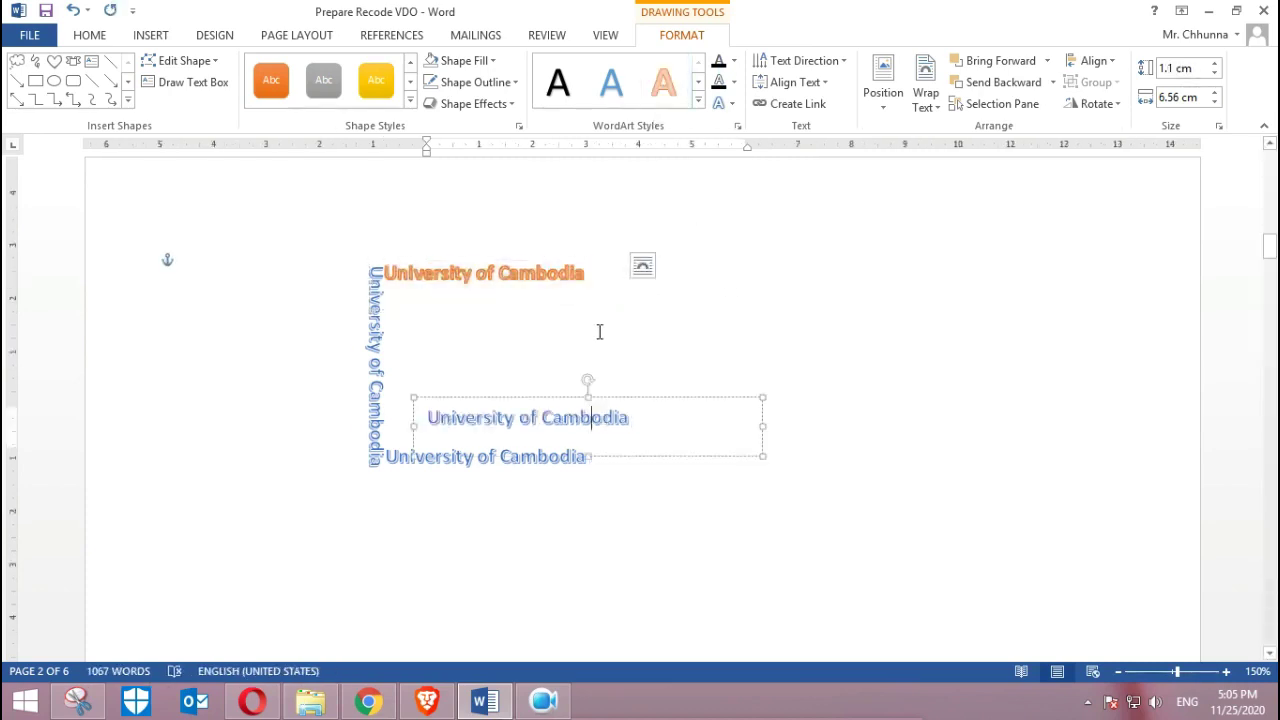
triple_click(646, 420)
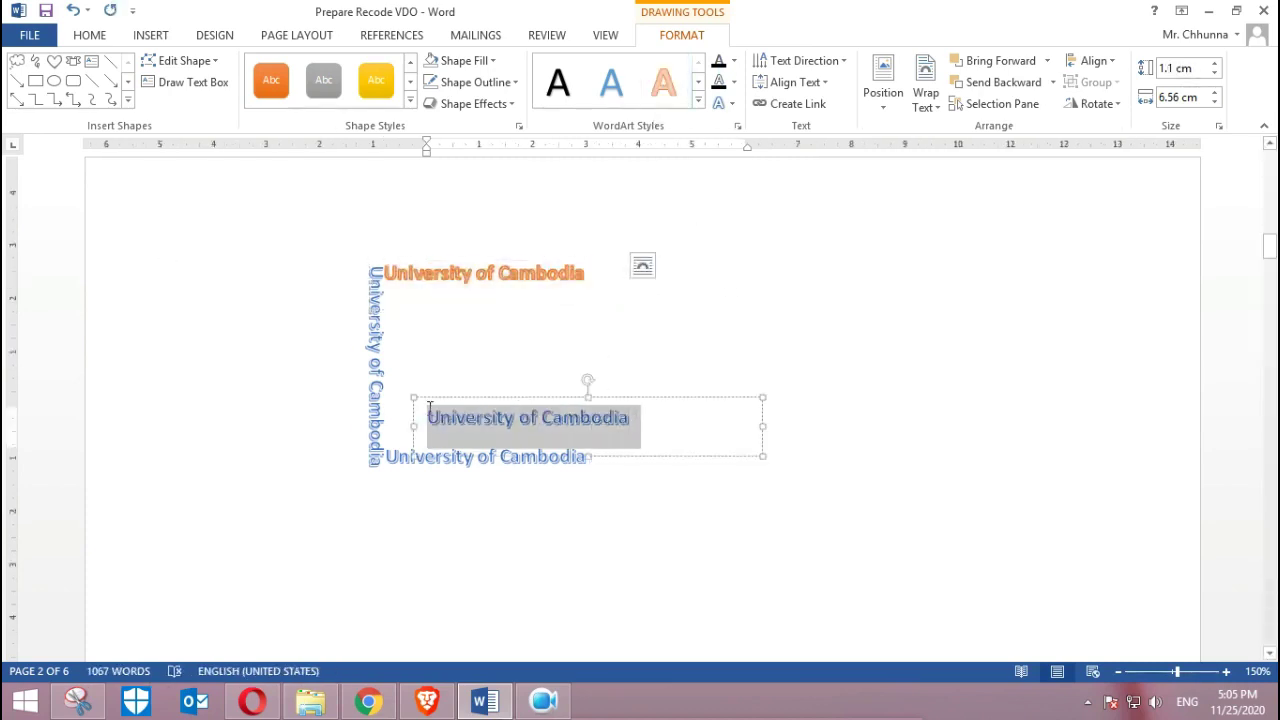
left_click(663, 82)
left_click(606, 497)
left_click(540, 465)
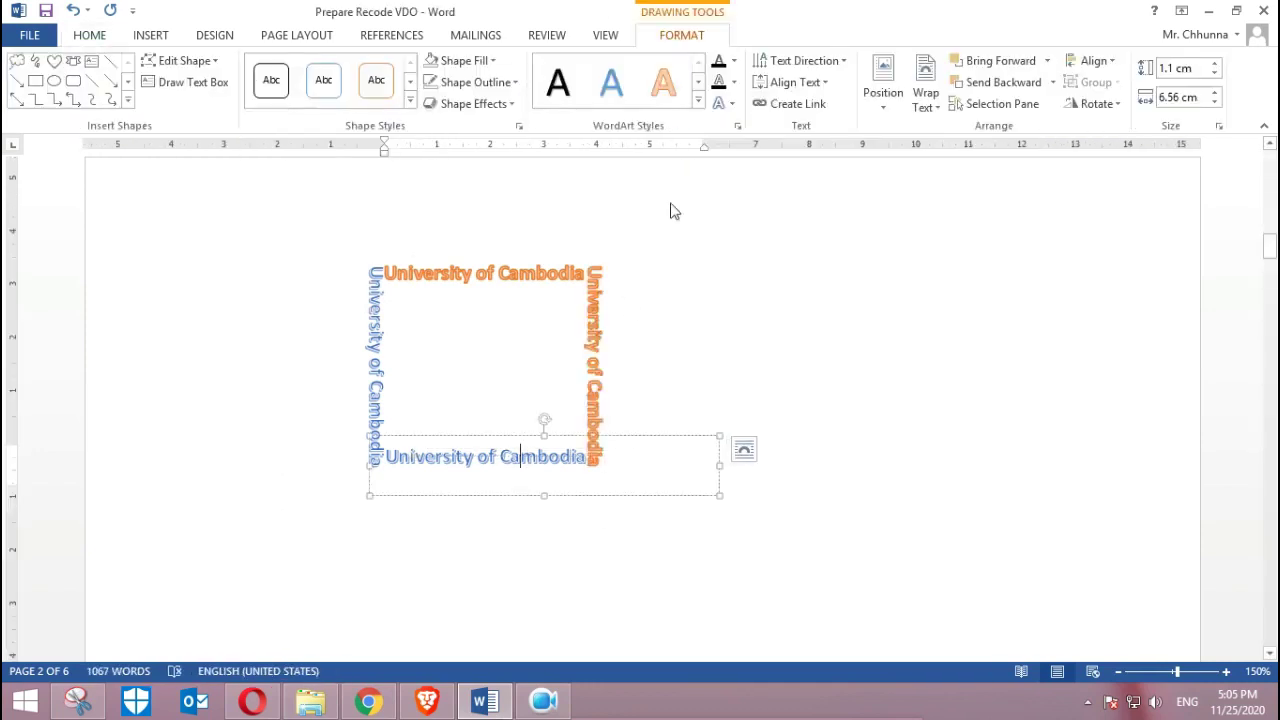
left_click(663, 82)
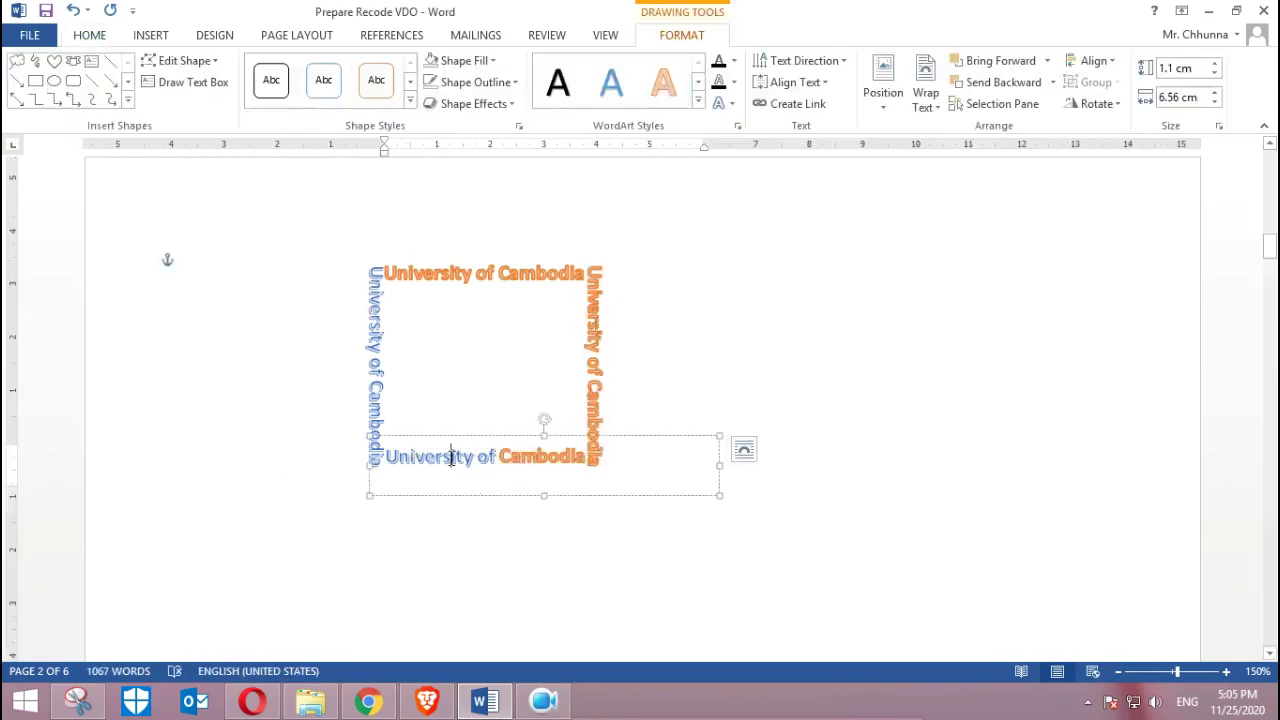
left_click(663, 82)
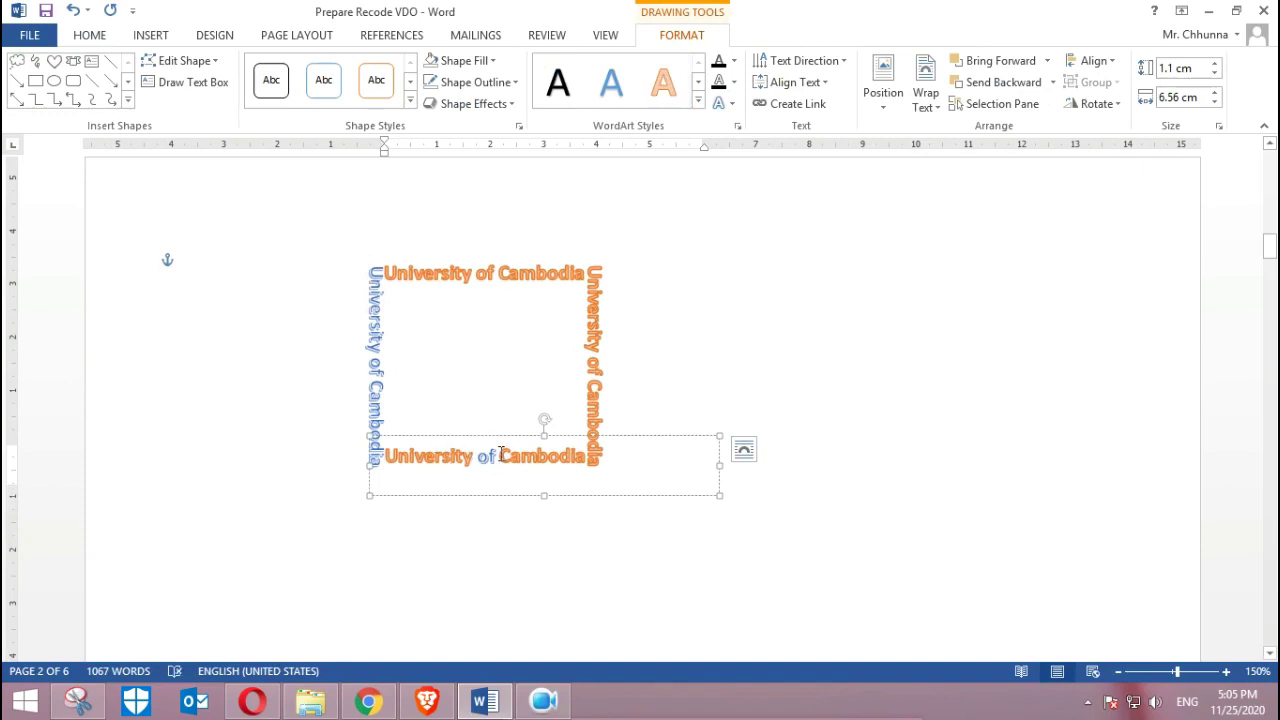
mouse_move(501, 453)
left_mouse_down()
mouse_move(384, 456)
mouse_move(206, 420)
left_mouse_up()
left_click(663, 82)
left_click(379, 374)
left_click(666, 90)
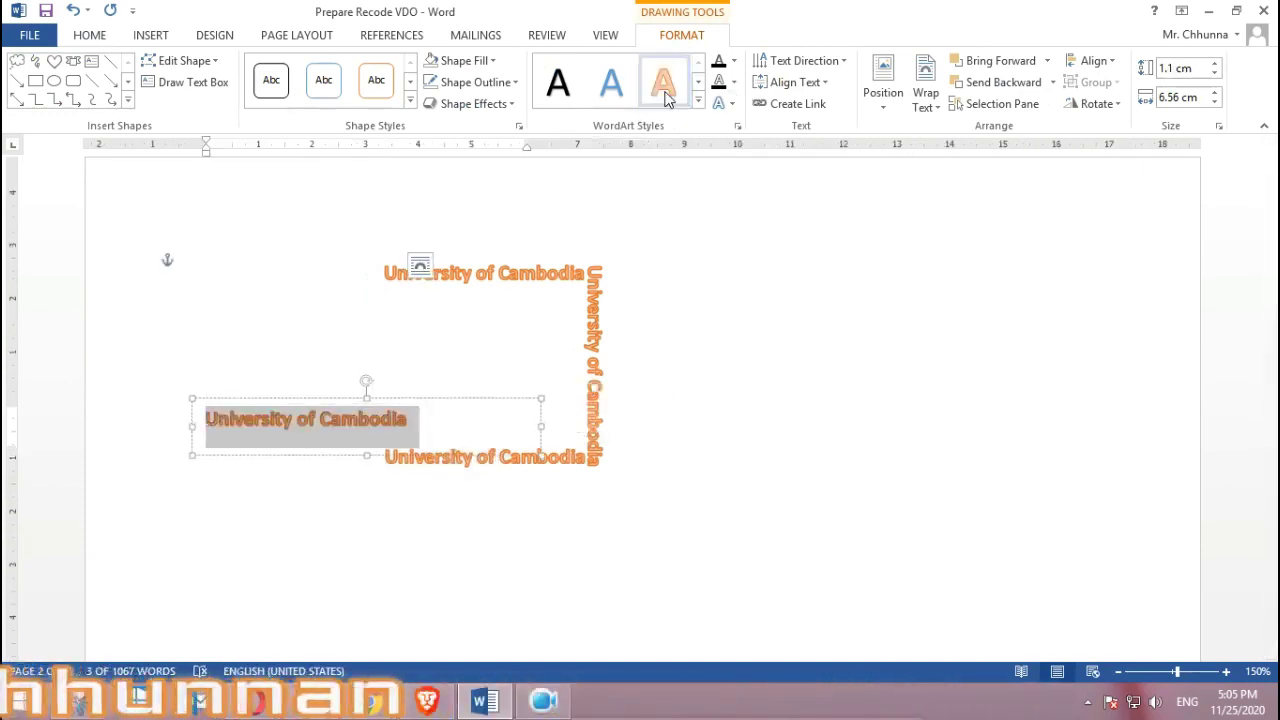
left_click(746, 314)
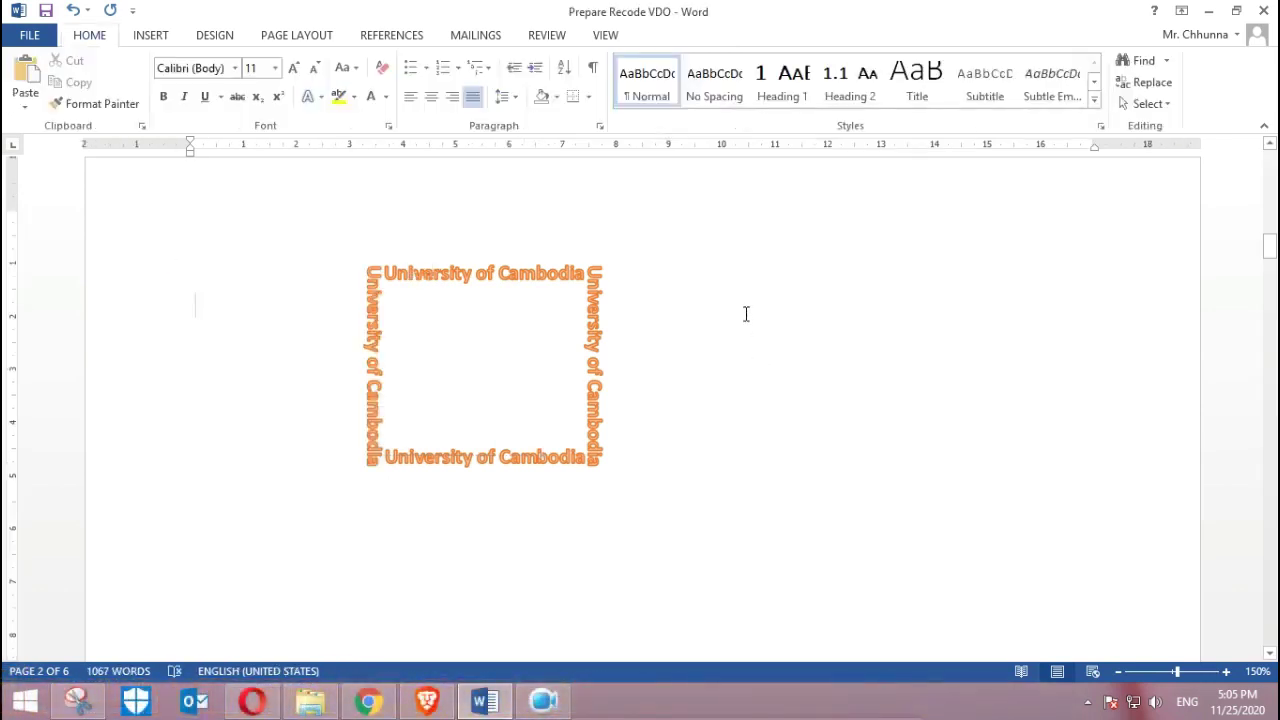
- Copy the orange top WordArt box and paste a duplicate onto the page
scroll(766, 319, "up", 6, "ctrl")
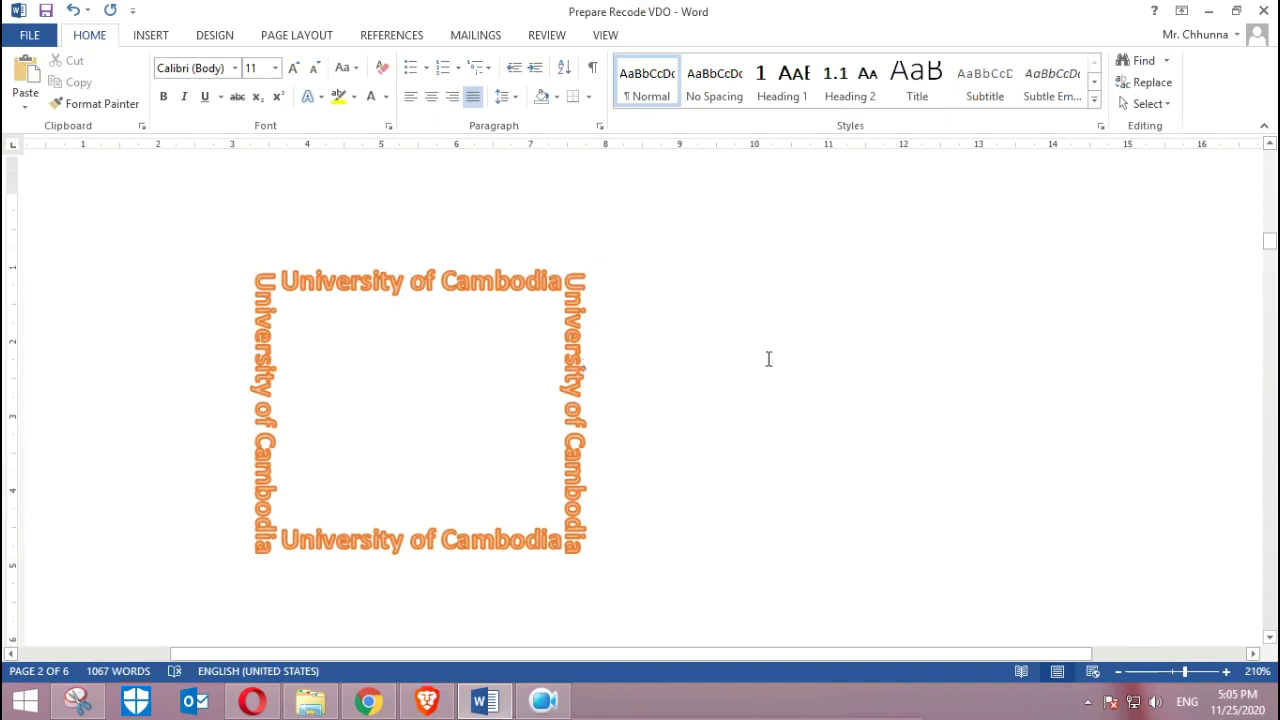
left_click(510, 283)
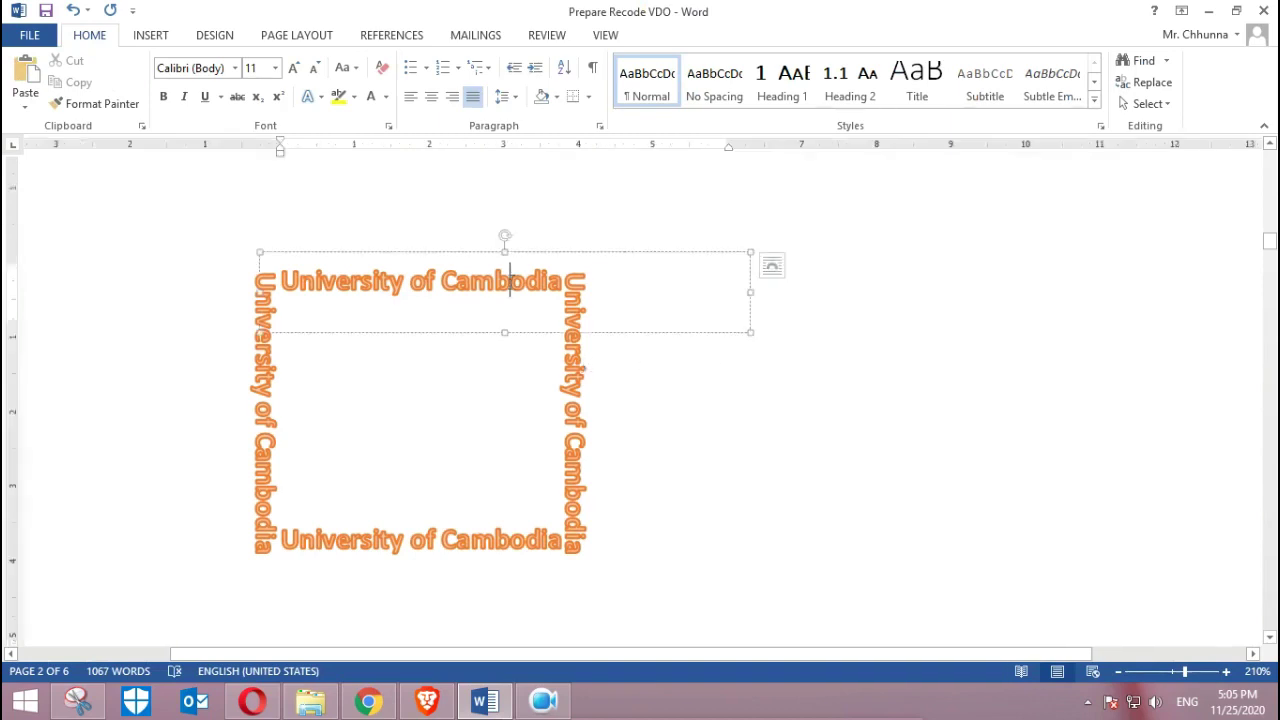
right_click(606, 257)
left_click(917, 383)
right_click(913, 342)
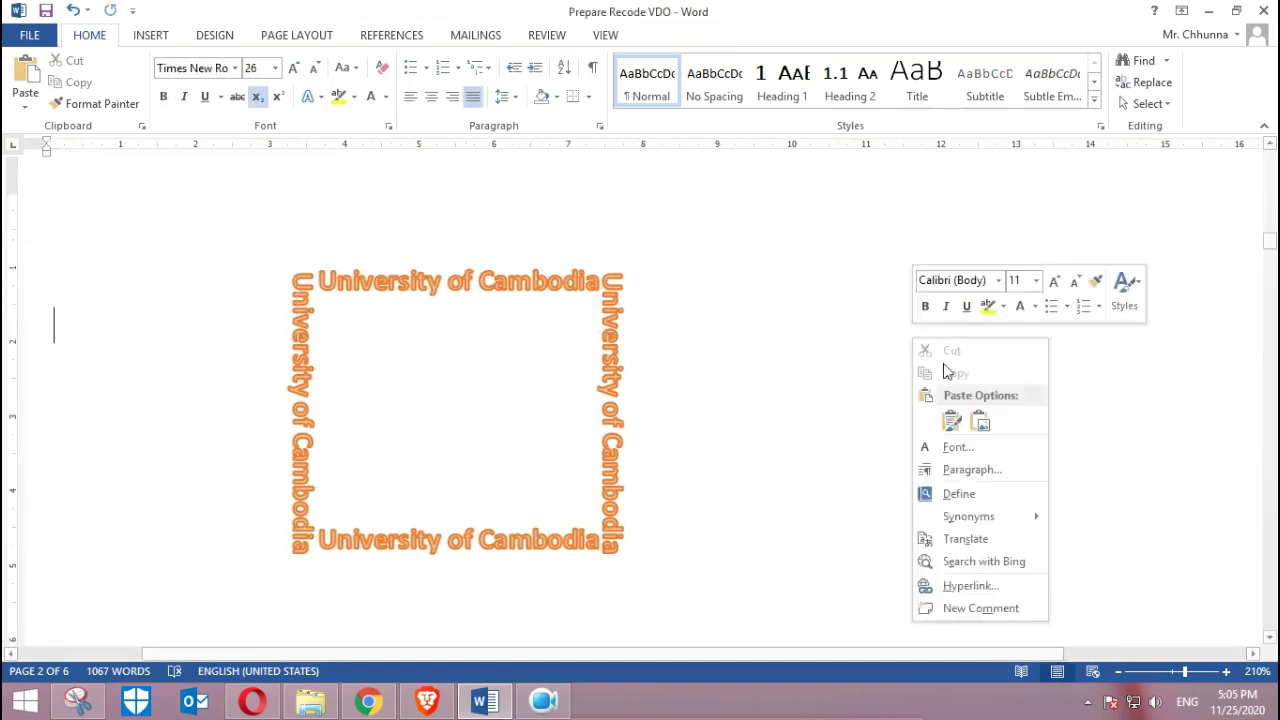
left_click(951, 421)
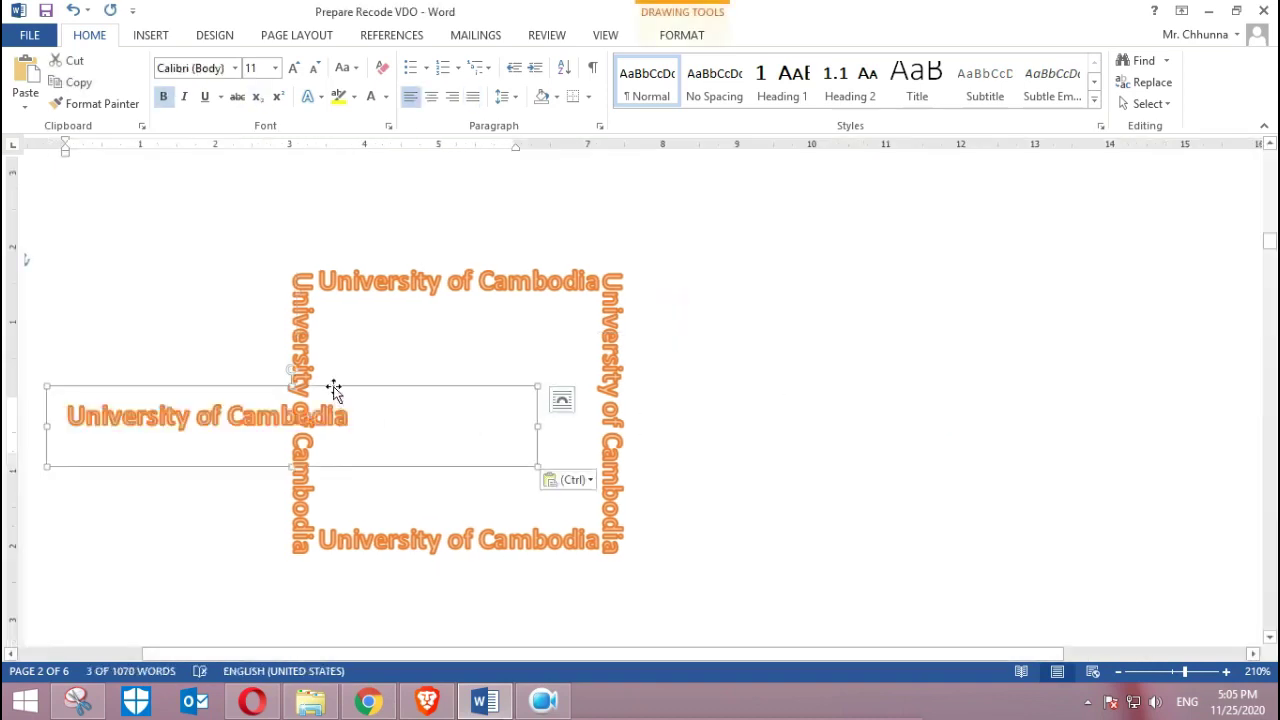
- Drag the pasted WordArt duplicate away from the frame toward the photo
left_click_drag(333, 389, 743, 575)
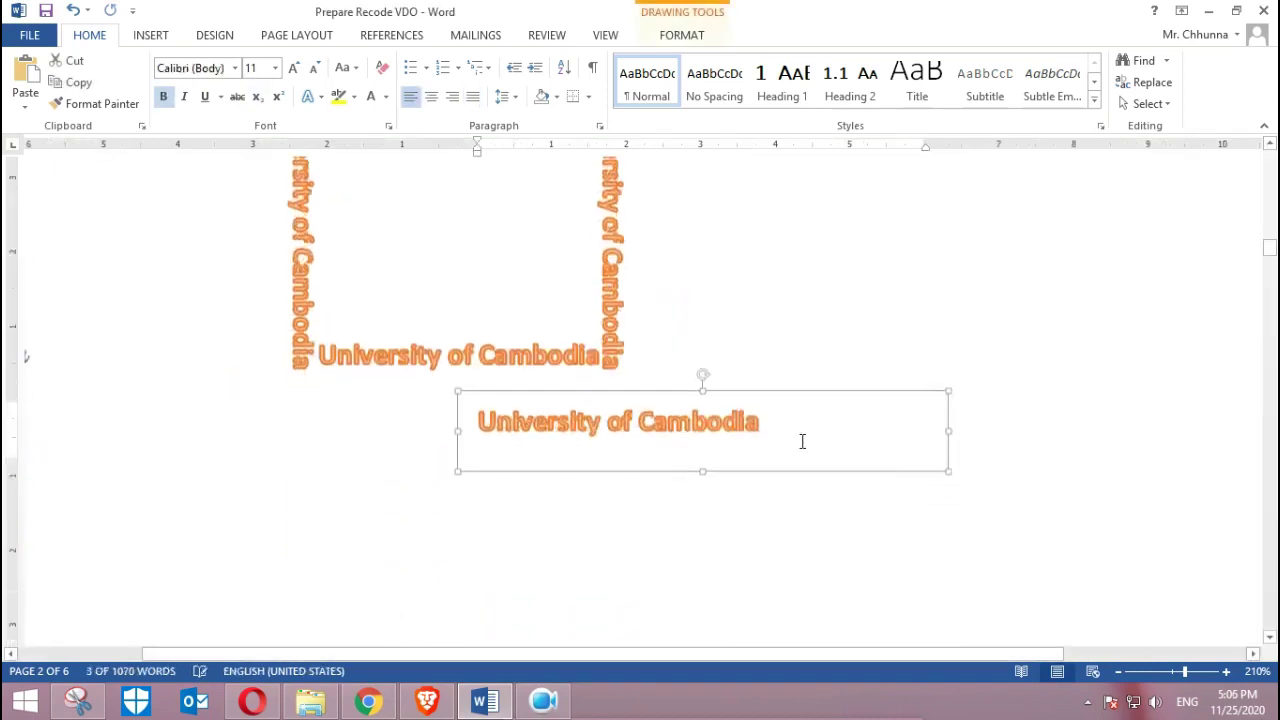
mouse_move(735, 394)
left_mouse_down()
mouse_move(575, 455)
mouse_move(586, 431)
left_mouse_up()
scroll(783, 509, "down", 5)
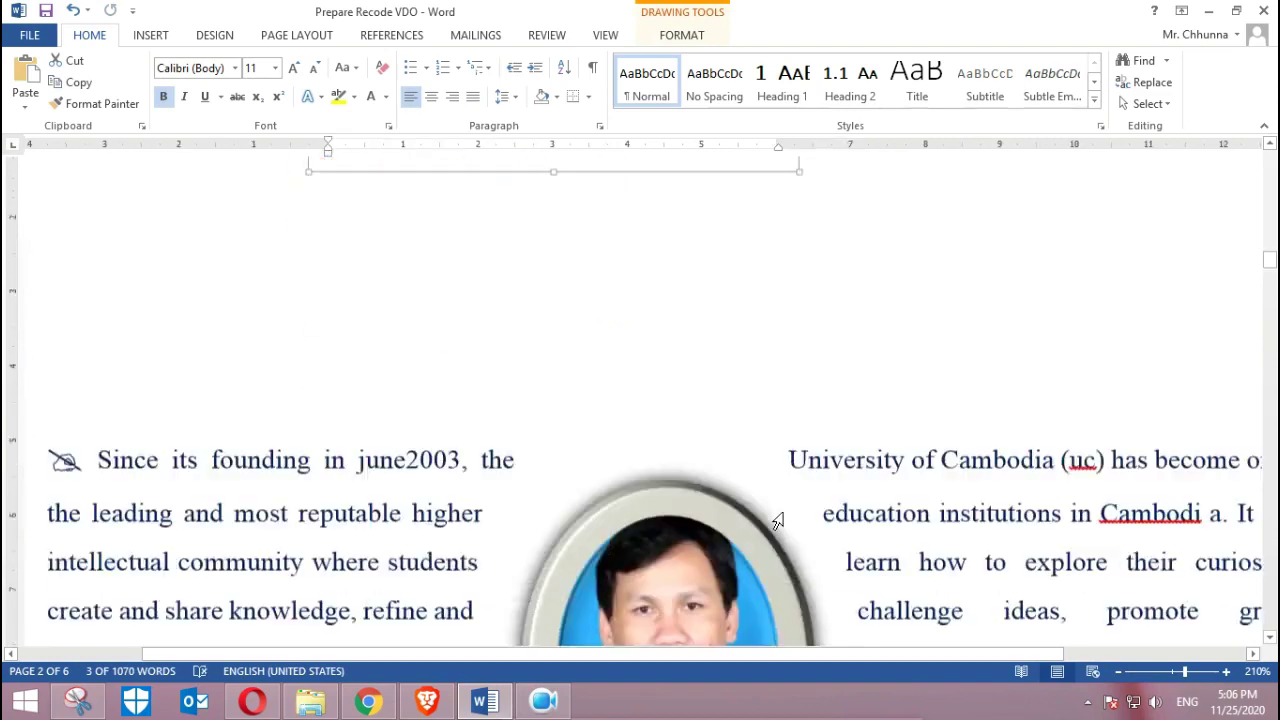
scroll(780, 515, "up", 3)
mouse_move(480, 246)
left_mouse_down()
mouse_move(460, 446)
mouse_move(801, 513)
left_mouse_up()
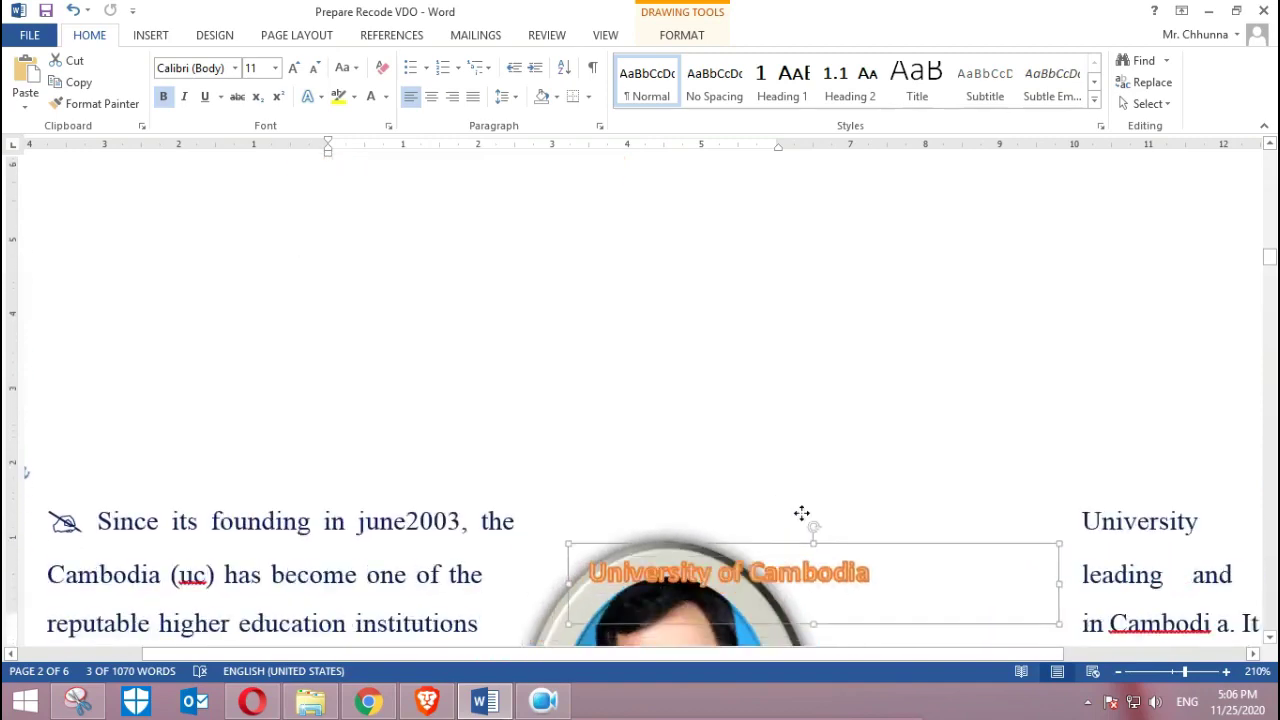
left_click_drag(801, 513, 453, 318)
left_click(581, 352)
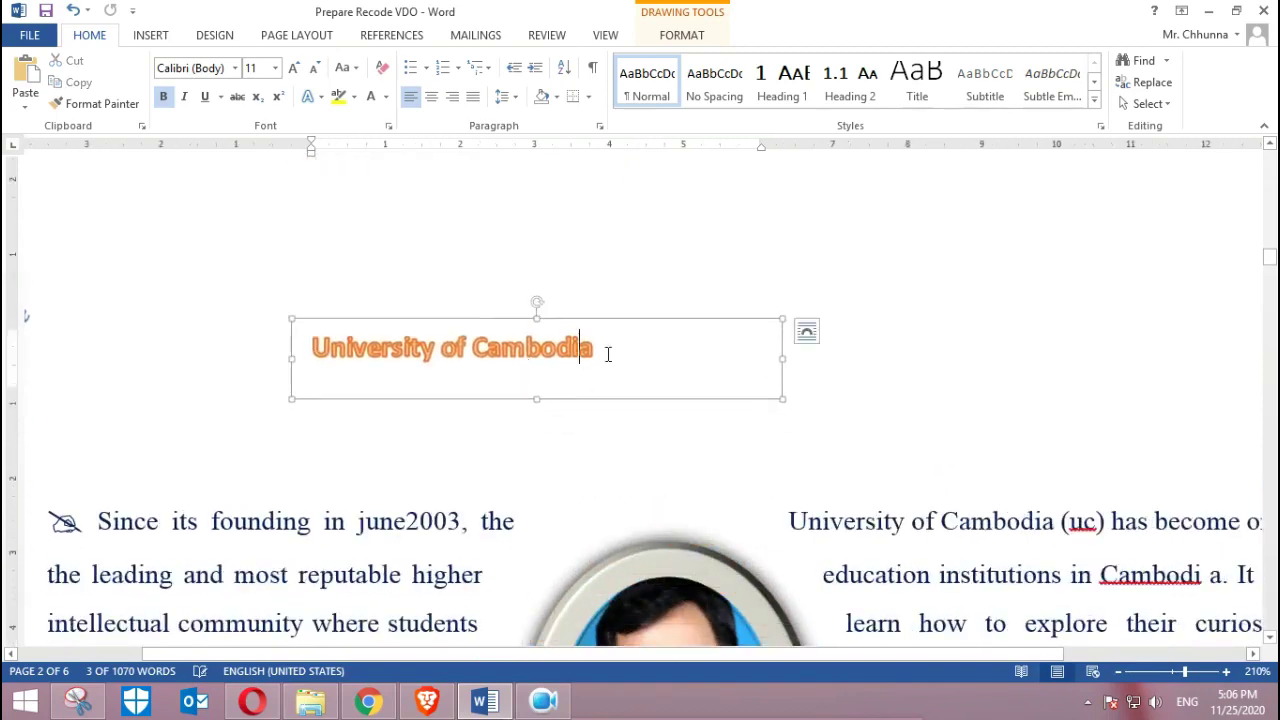
left_click(607, 351)
- Narrow the duplicate and place it as a caption just below the oval photo
scroll(732, 377, "down", 1)
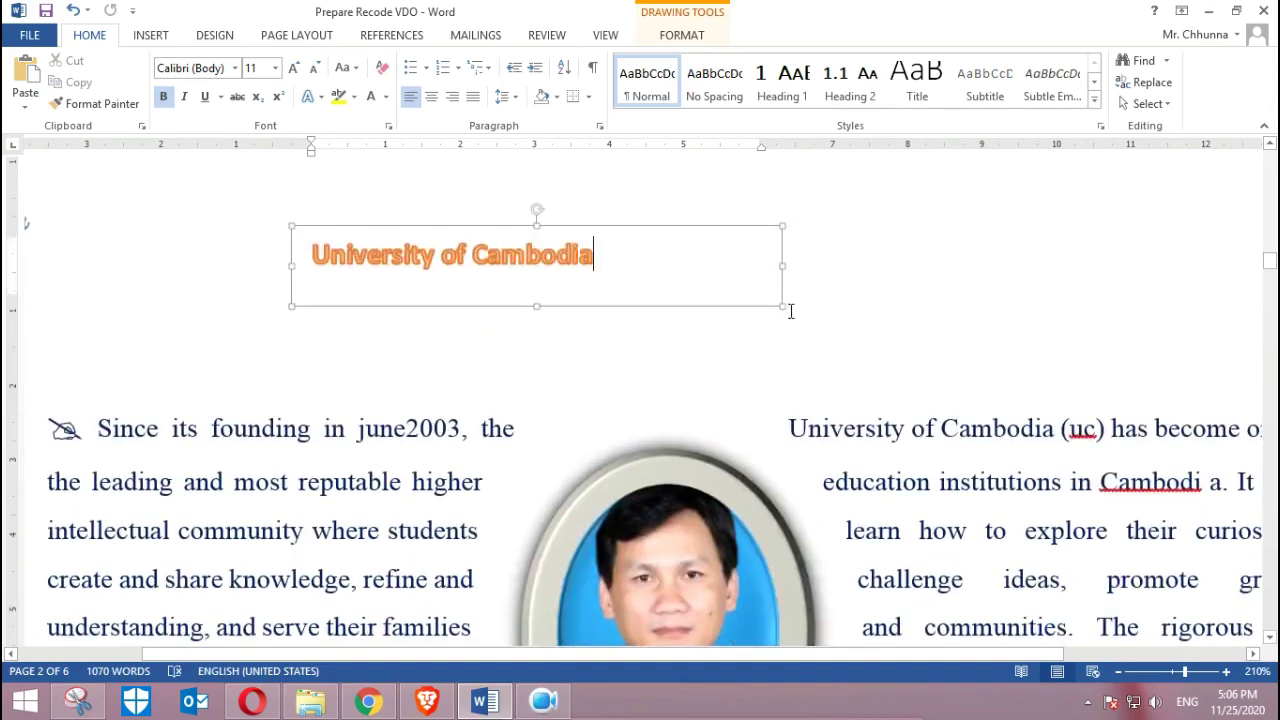
mouse_move(783, 306)
left_mouse_down()
mouse_move(690, 275)
mouse_move(651, 286)
left_mouse_up()
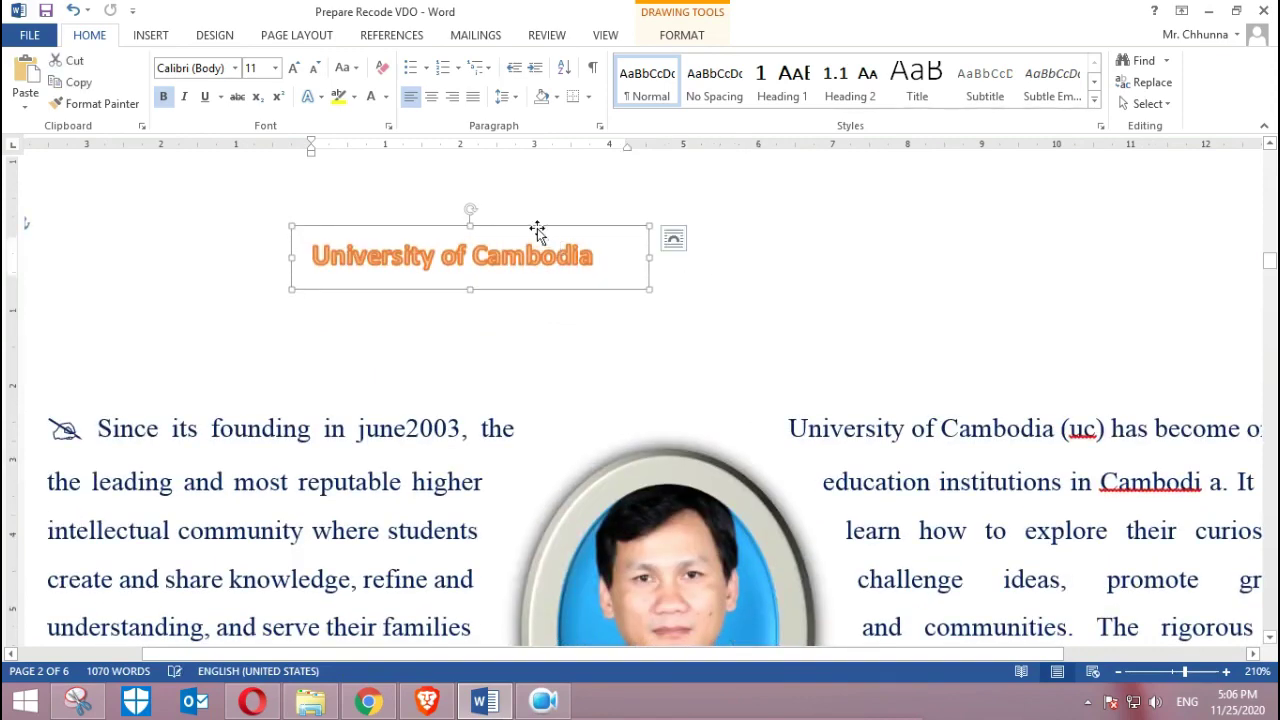
mouse_move(531, 227)
left_mouse_down()
mouse_move(696, 376)
mouse_move(718, 533)
mouse_move(744, 557)
left_mouse_up()
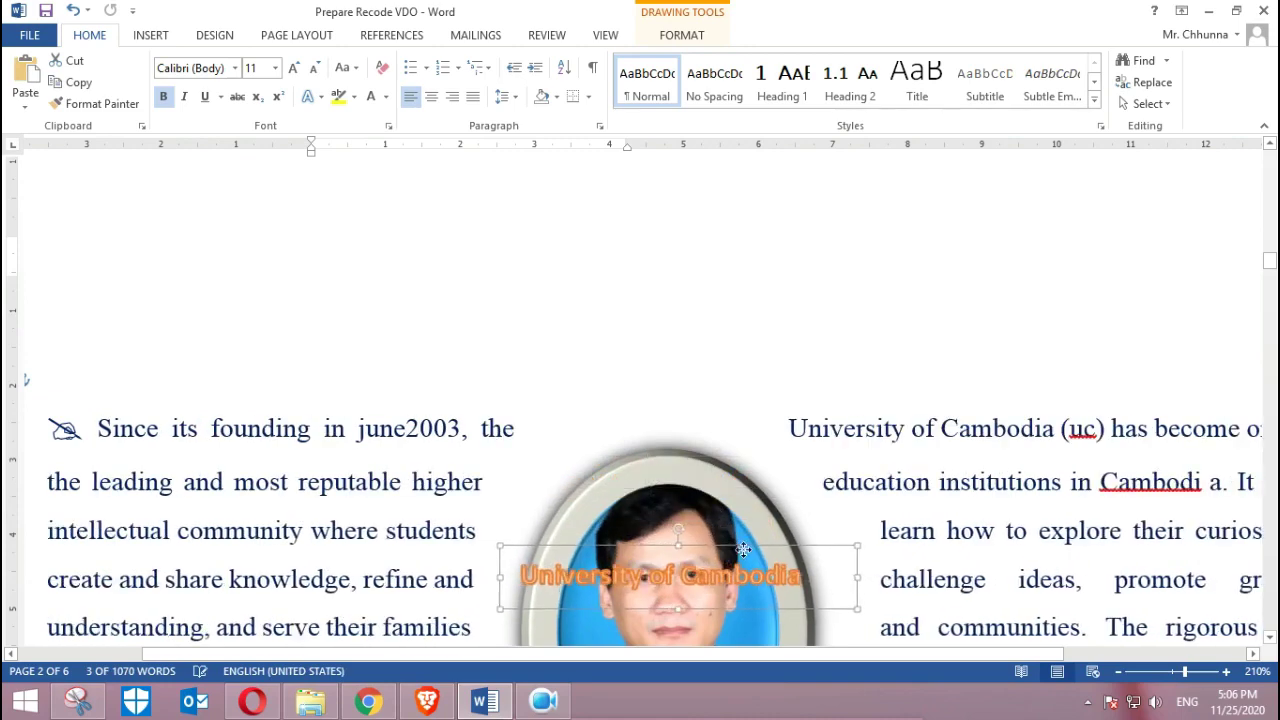
scroll(749, 544, "down", 1)
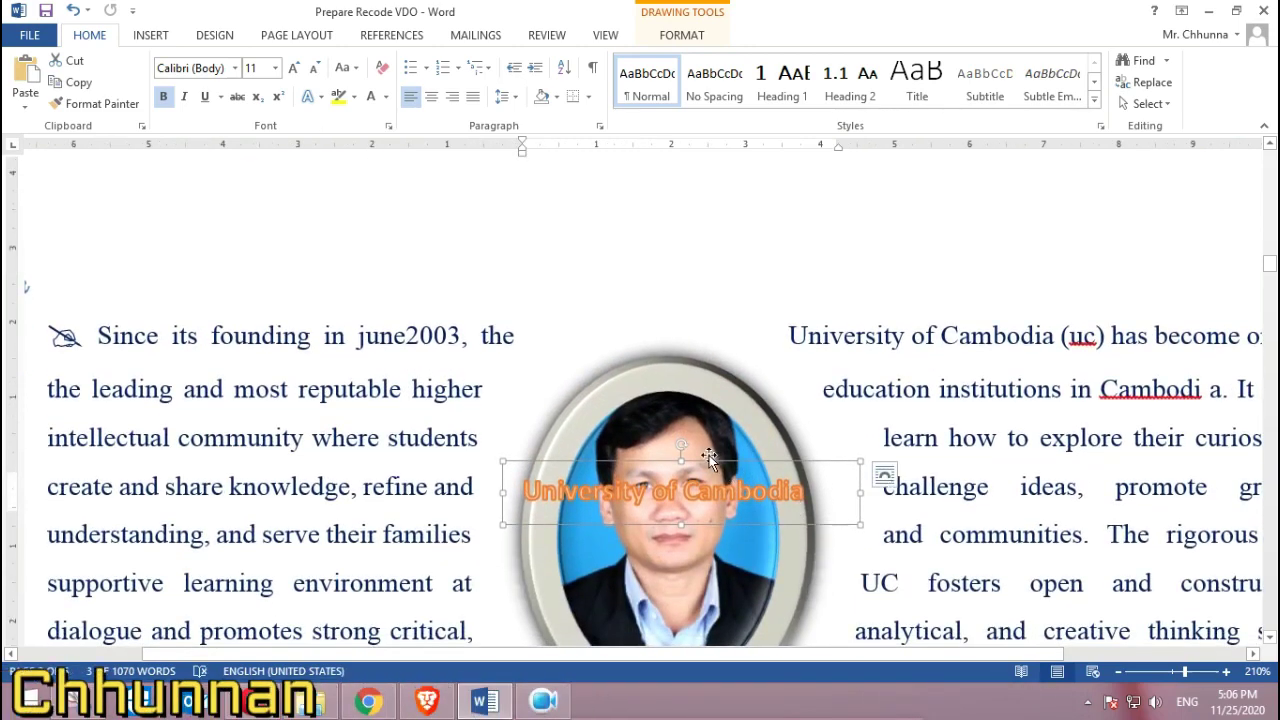
left_click_drag(709, 460, 705, 553)
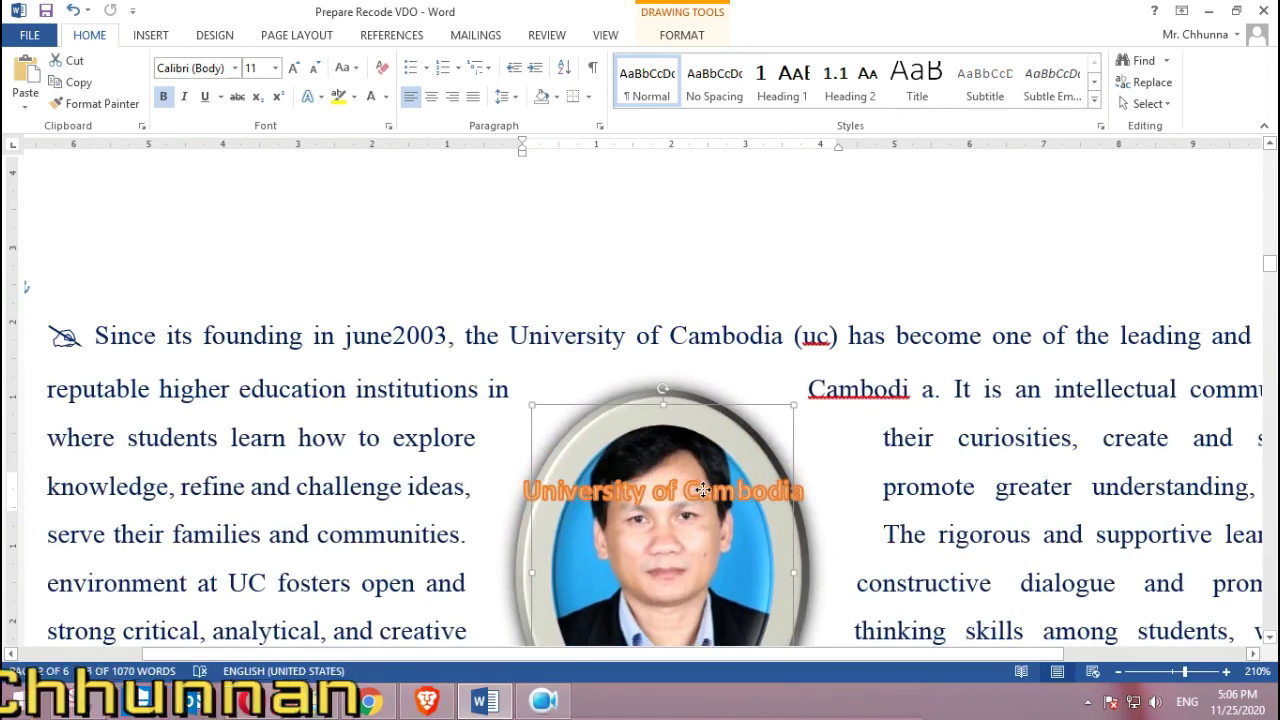
scroll(660, 400, "down", 2)
left_click(660, 275)
left_click(654, 290)
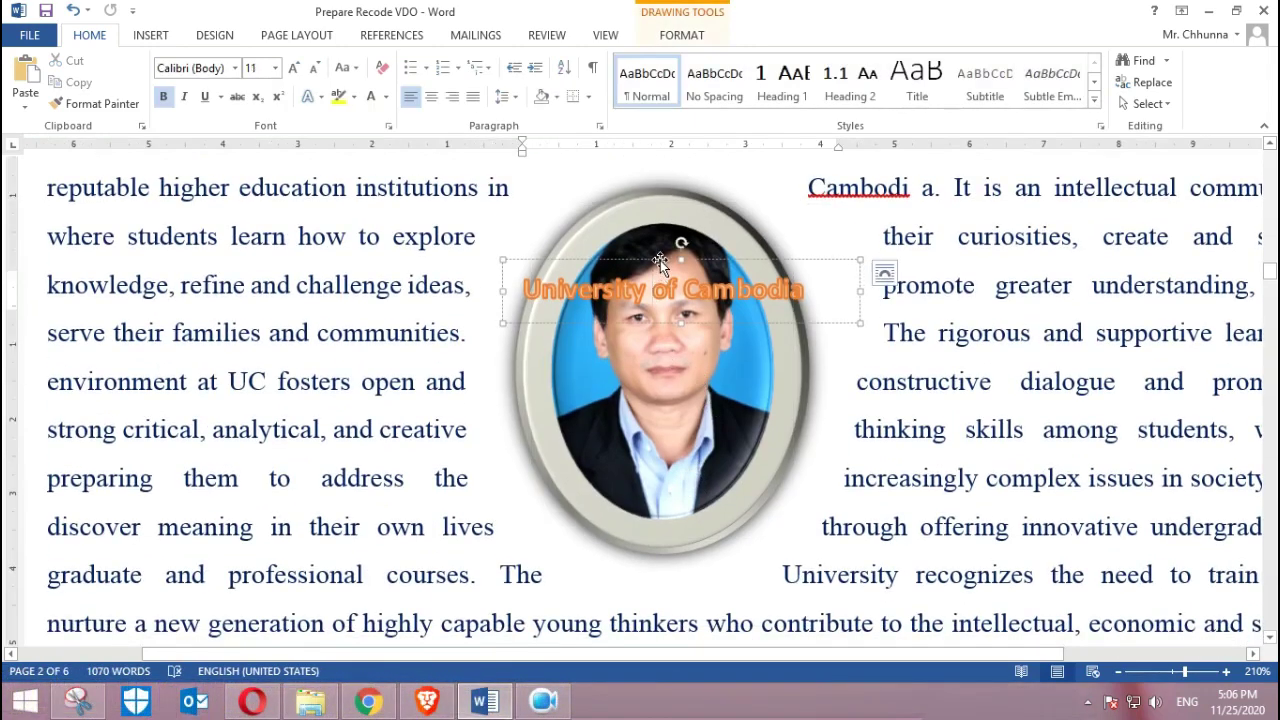
mouse_move(660, 262)
left_mouse_down()
mouse_move(643, 511)
mouse_move(671, 535)
left_mouse_up()
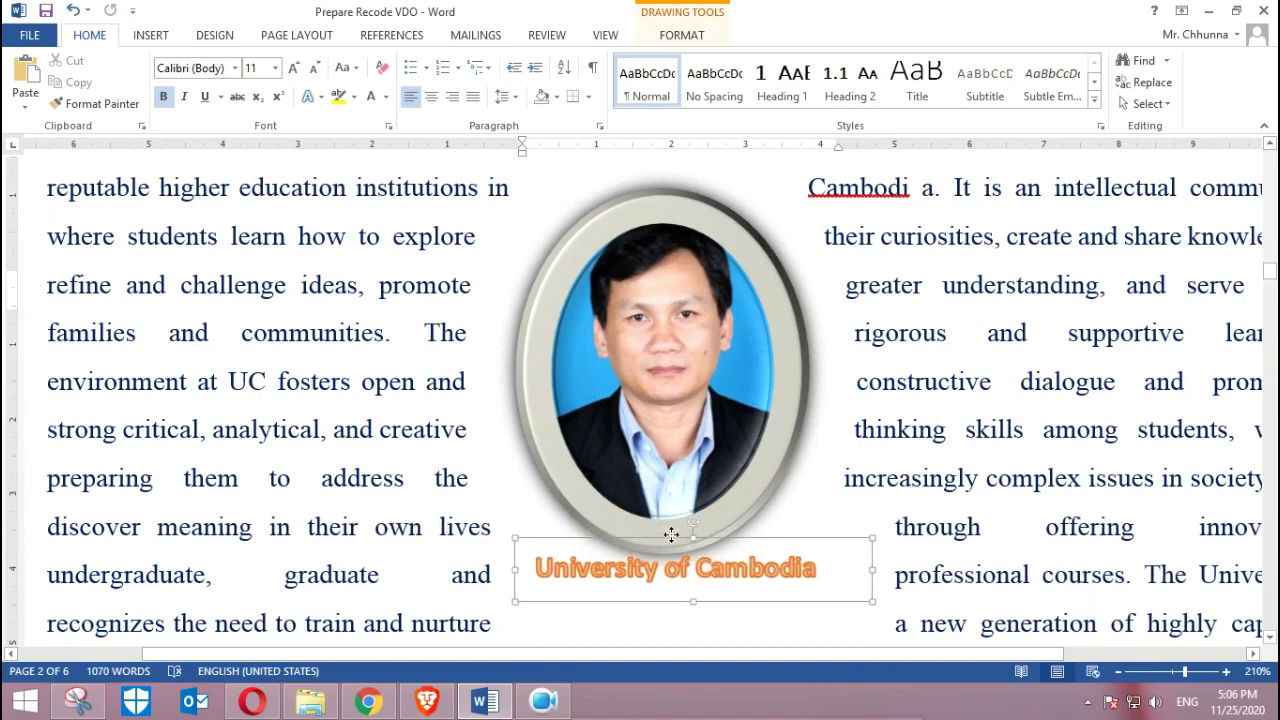
left_click(671, 535)
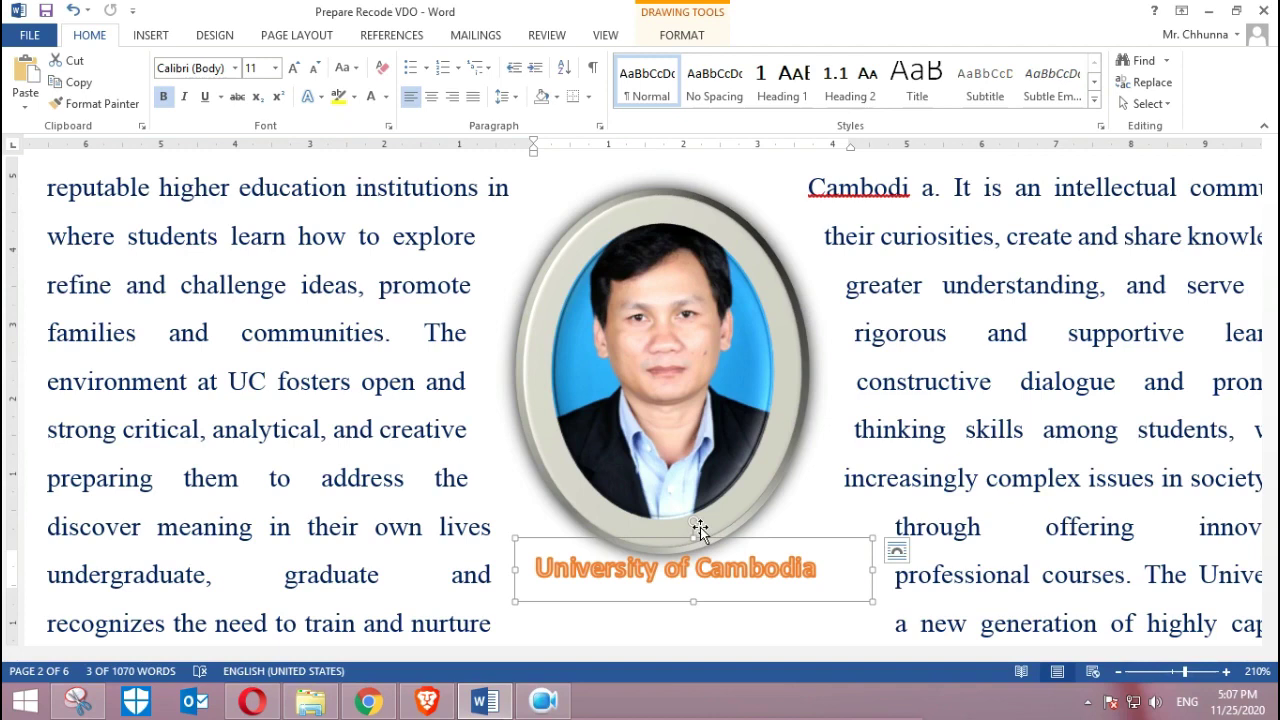
left_click(557, 707)
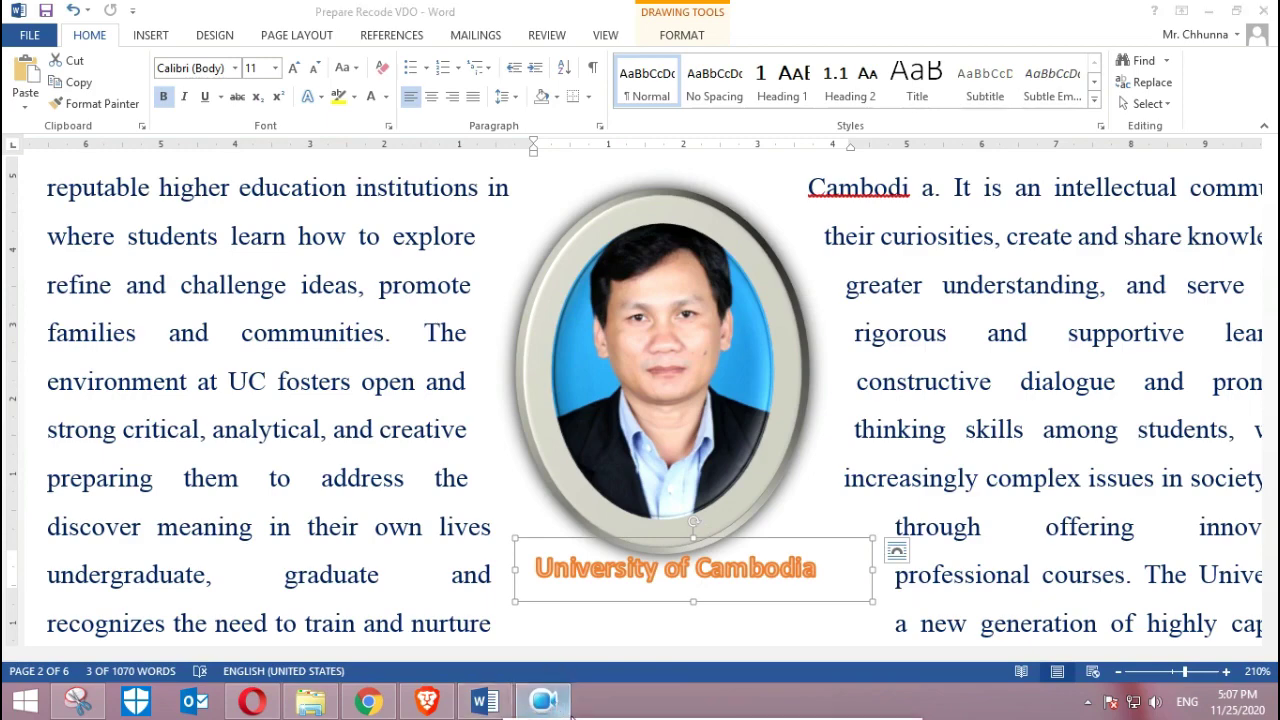